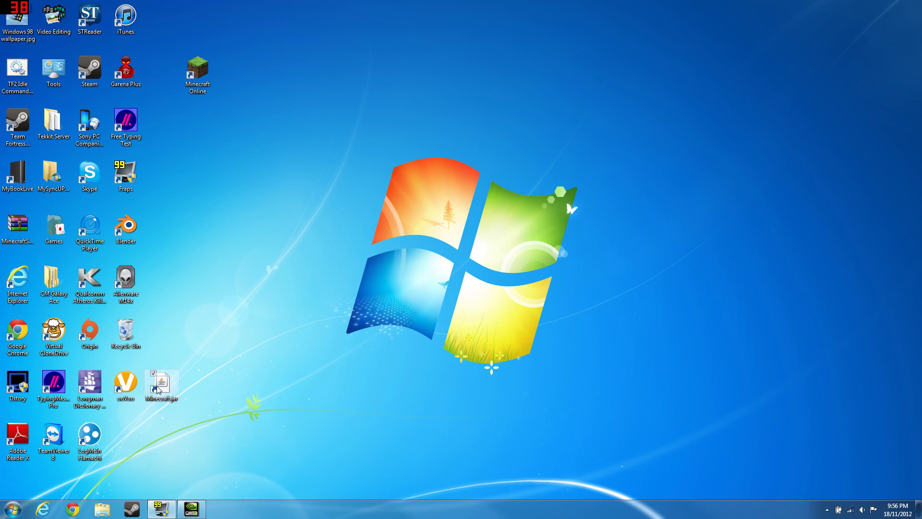
# Step: Move the Minecraft.jar shortcut to an empty area of the desktop, near the other icons
pyautogui.moveTo(402, 333); pyautogui.dragTo(436, 353)
pyautogui.moveTo(397, 379); pyautogui.dragTo(402, 392)
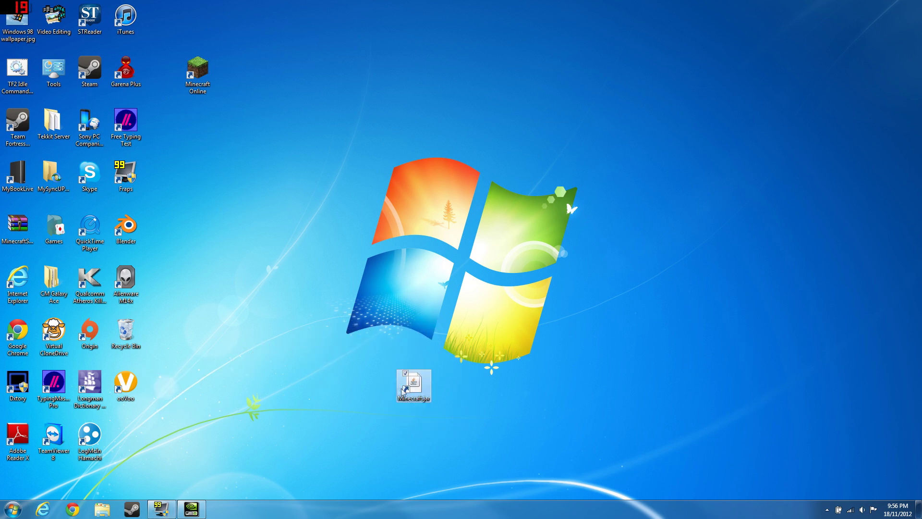
pyautogui.moveTo(325, 362); pyautogui.dragTo(287, 380)
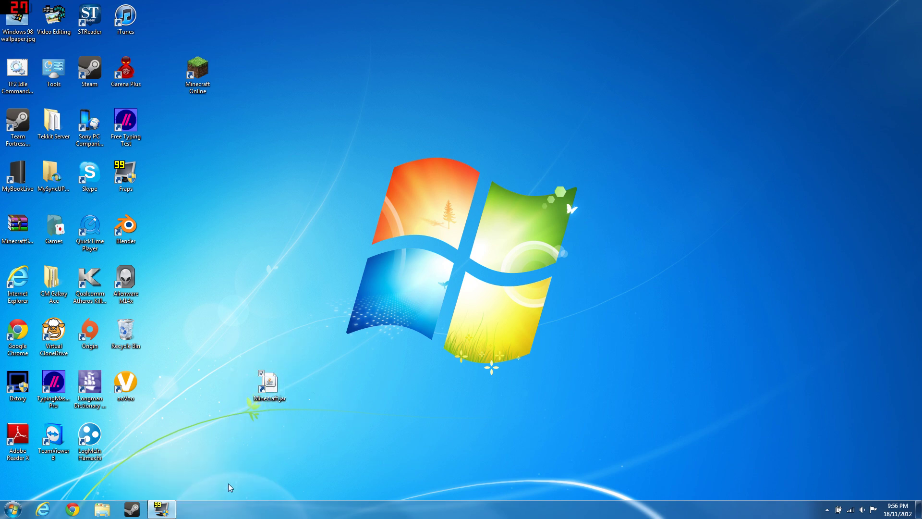
# Step: Log in to Minecraft with the remembered account and close the game window
pyautogui.click(632, 349)
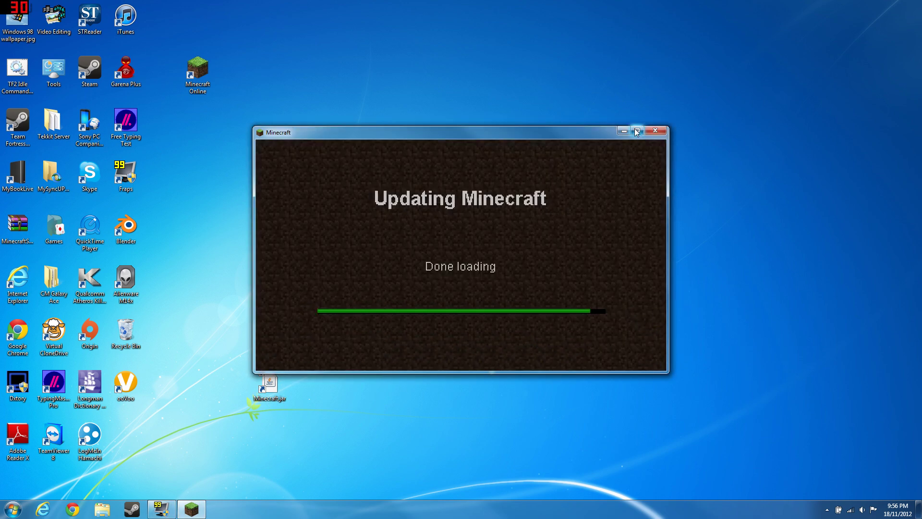
pyautogui.click(655, 131)
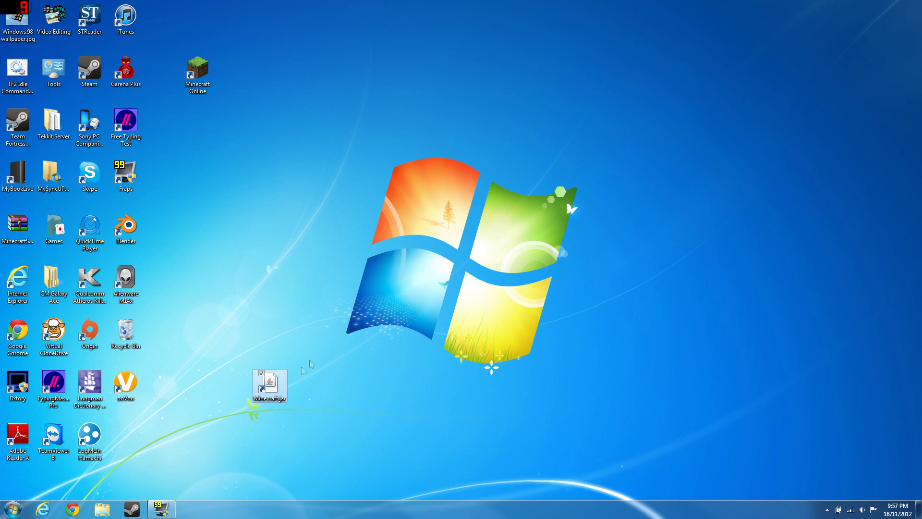
# Step: Force a game update in the launcher options and log in with the remembered account
pyautogui.click(644, 336)
pyautogui.click(486, 247)
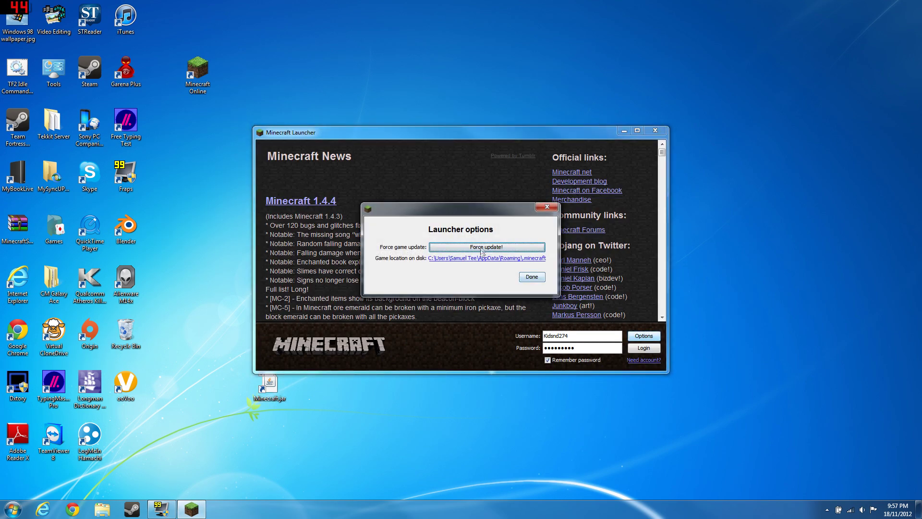
pyautogui.click(531, 276)
pyautogui.click(644, 349)
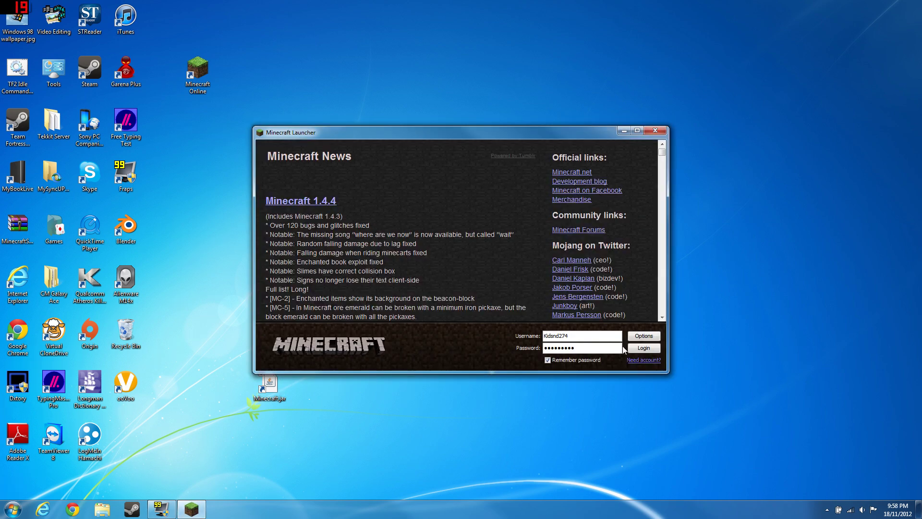
pyautogui.click(644, 351)
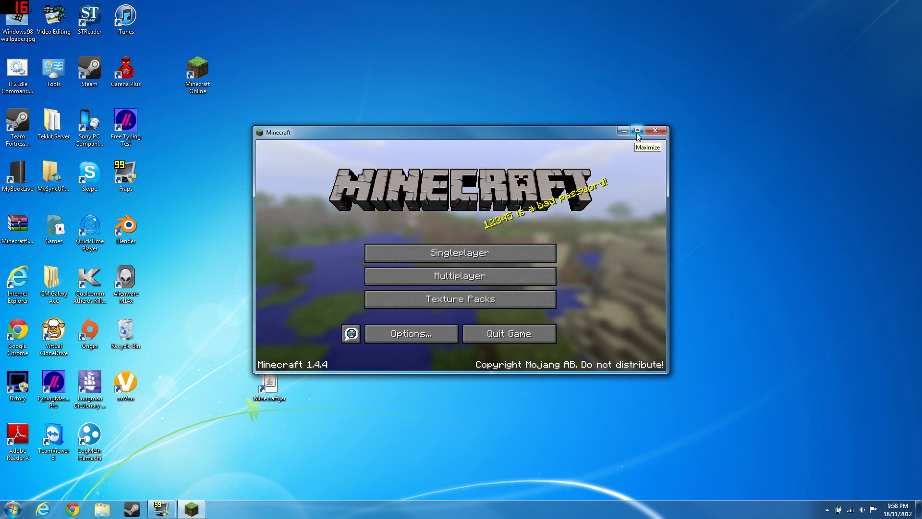
# Step: Maximize the game window and load the first singleplayer world
pyautogui.click(637, 135)
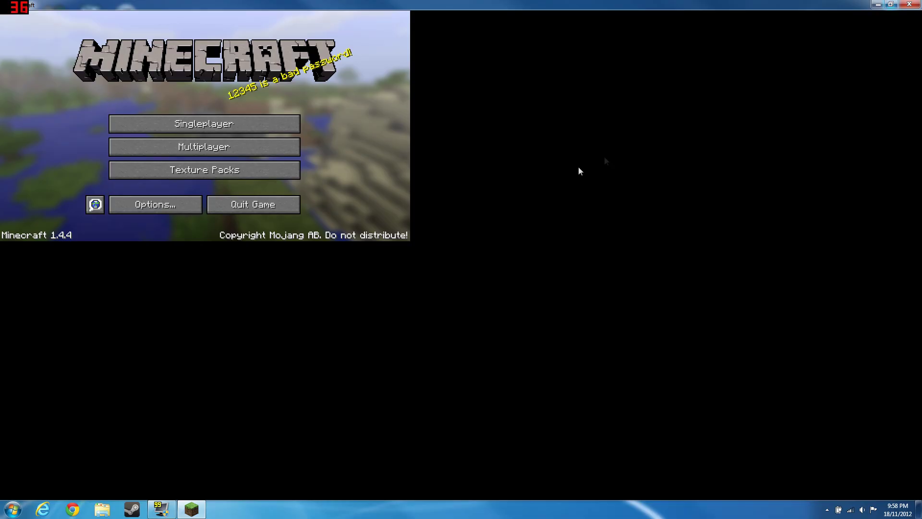
pyautogui.click(367, 286)
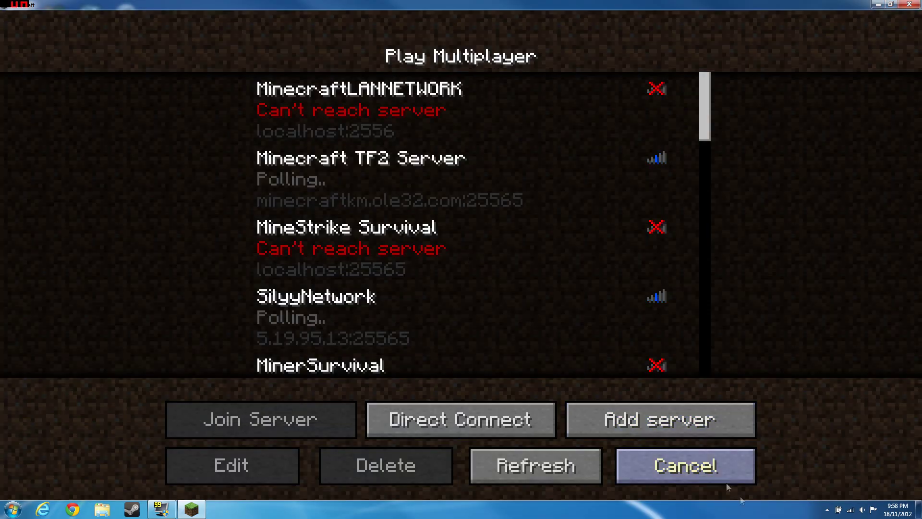
pyautogui.click(714, 479)
pyautogui.click(495, 231)
pyautogui.doubleClick(384, 126)
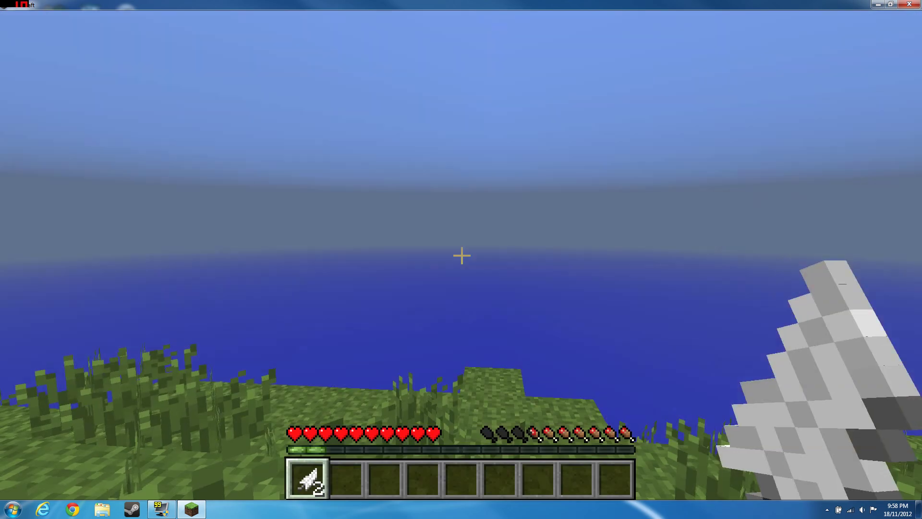
# Step: Save an in-game screenshot and turn on the debug overlay while walking across the plains
pyautogui.press('w')
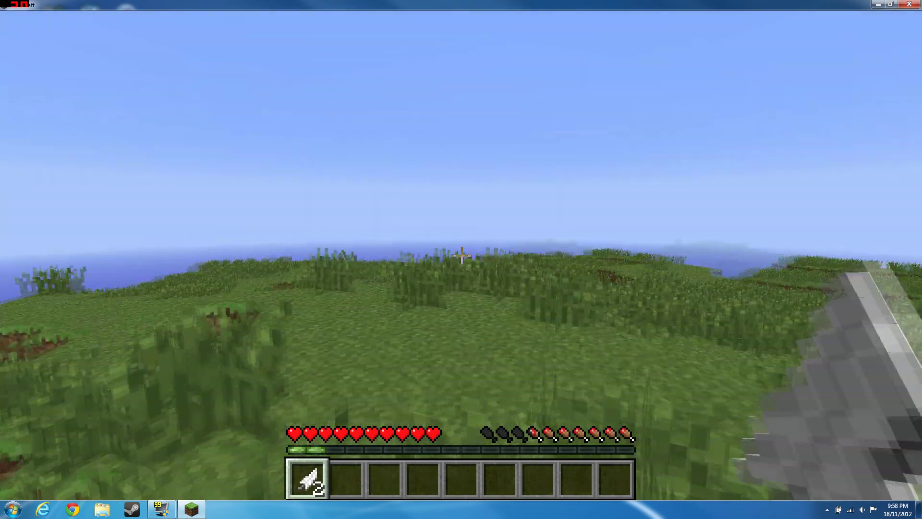
pyautogui.press('F2')
pyautogui.press('F3')
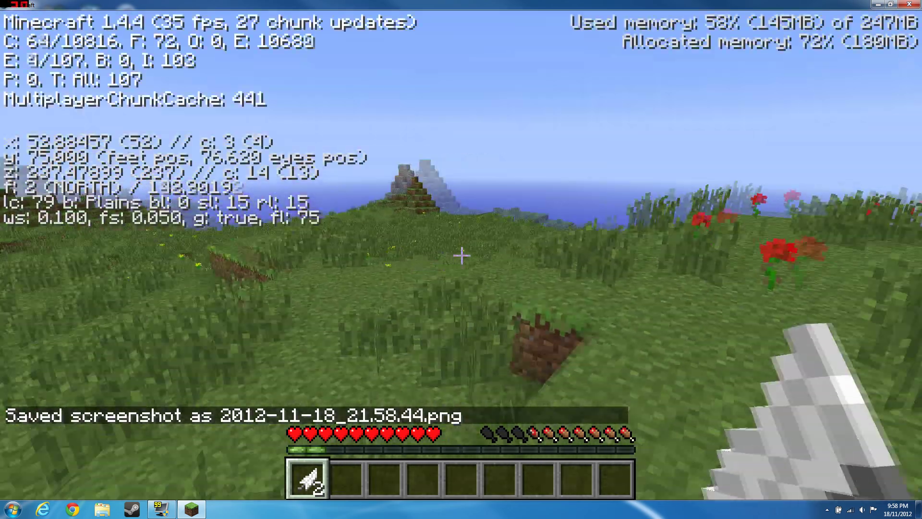
pyautogui.press('w')
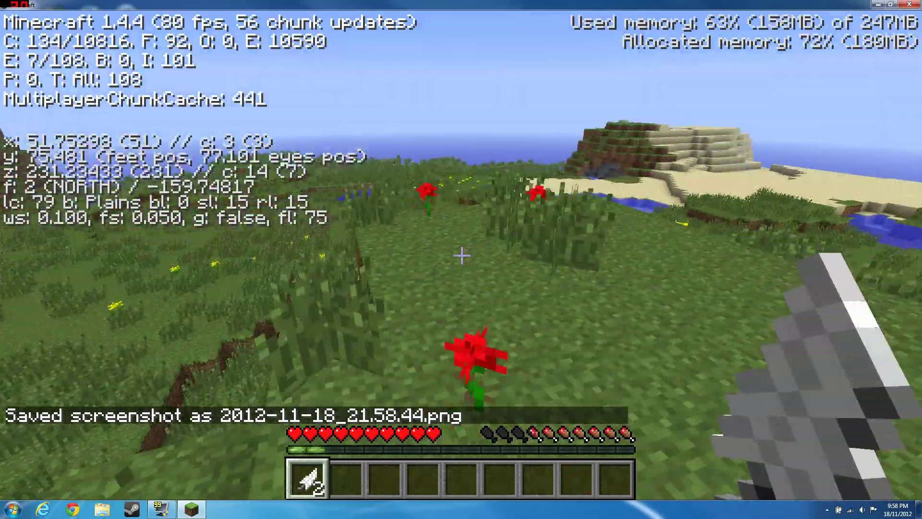
pyautogui.press('w')
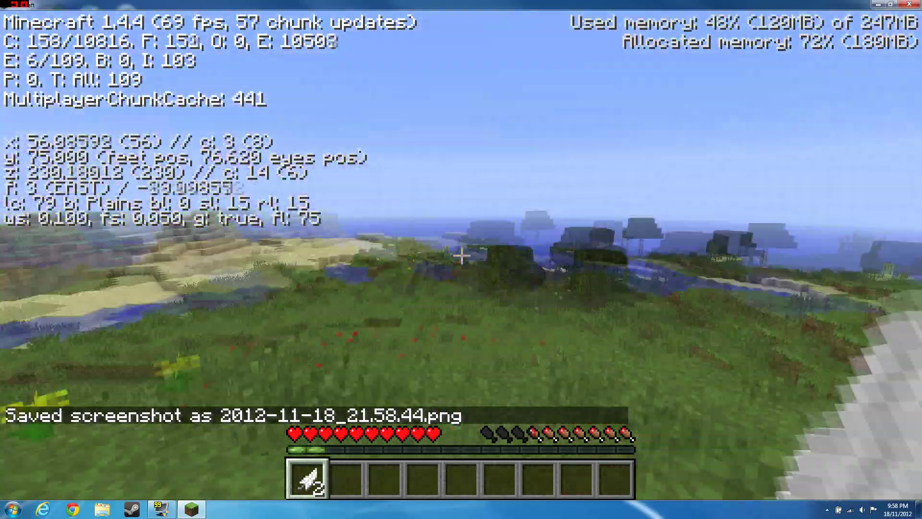
# Step: Review the current video settings from the paused game and resume play
pyautogui.press('Escape')
pyautogui.click(402, 299)
pyautogui.click(312, 284)
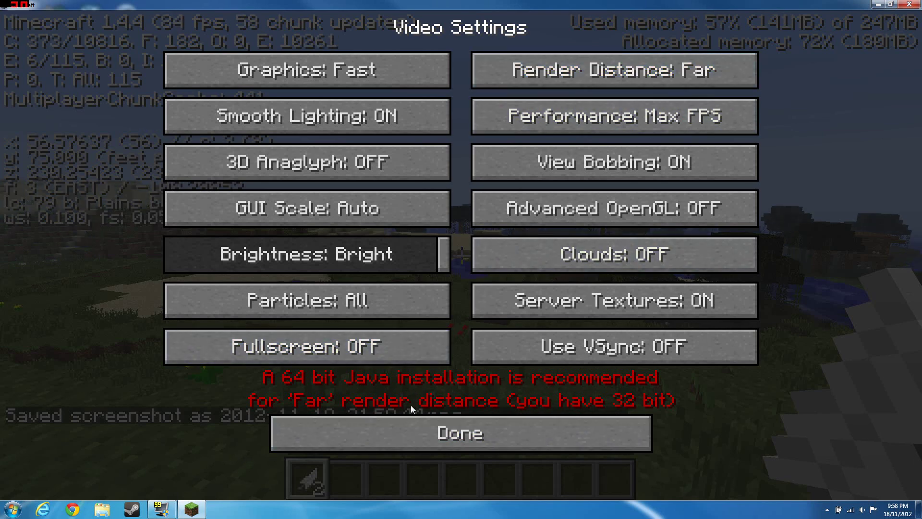
pyautogui.press('Escape')
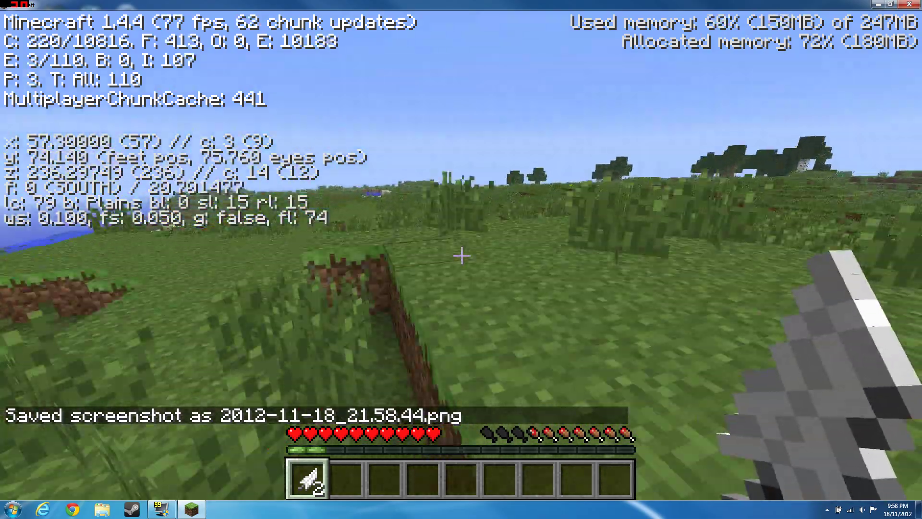
# Step: Walk and jump around the grassy plains while monitoring the frame rate in the debug overlay
pyautogui.press('w')
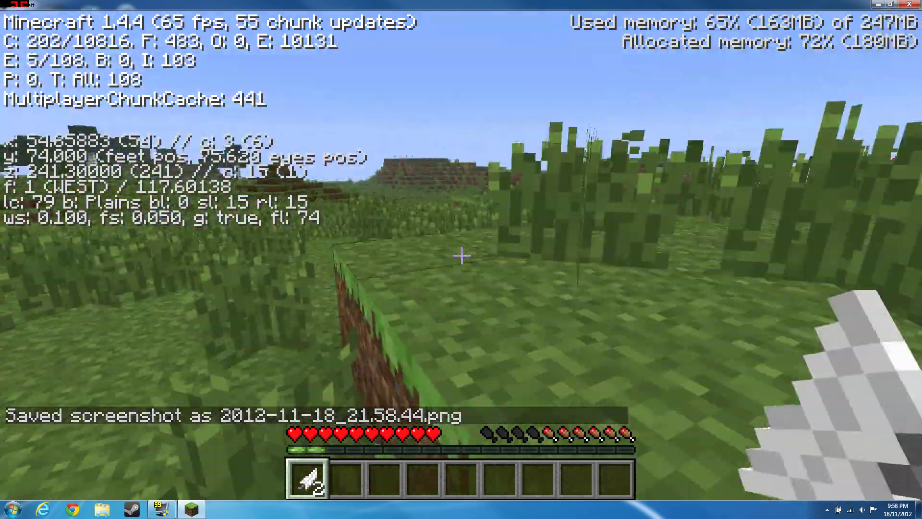
pyautogui.press('Escape')
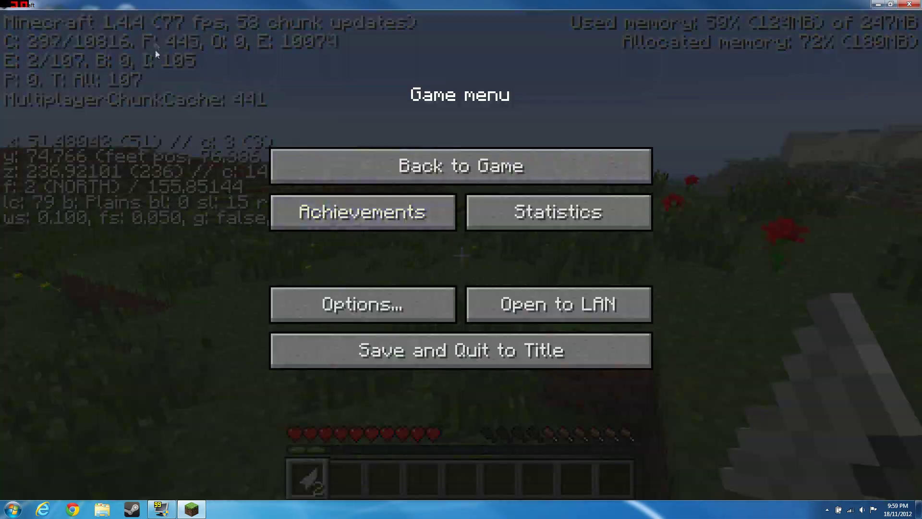
pyautogui.press('Escape')
pyautogui.press('w')
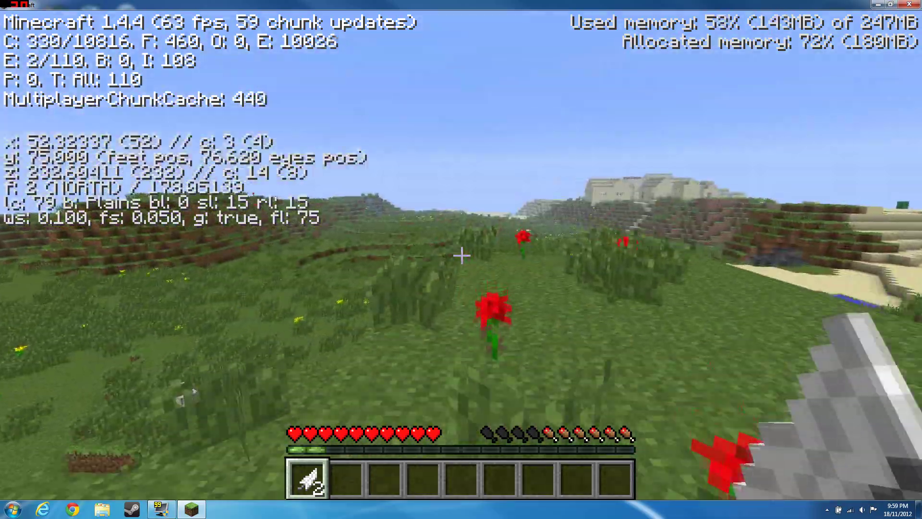
pyautogui.press('w')
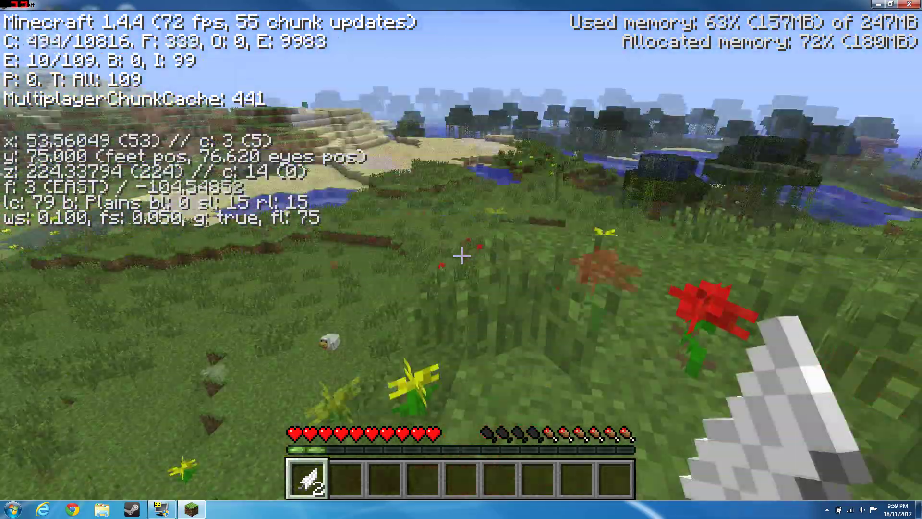
pyautogui.press('w')
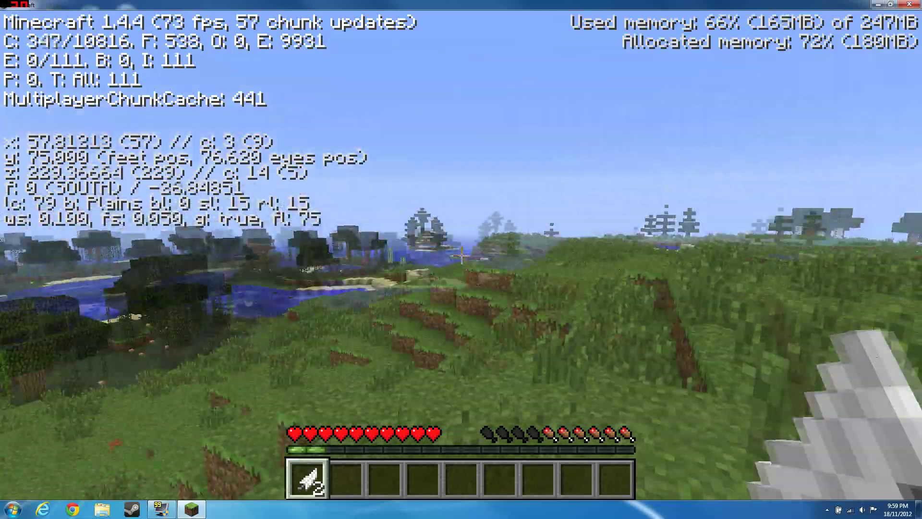
pyautogui.press('w')
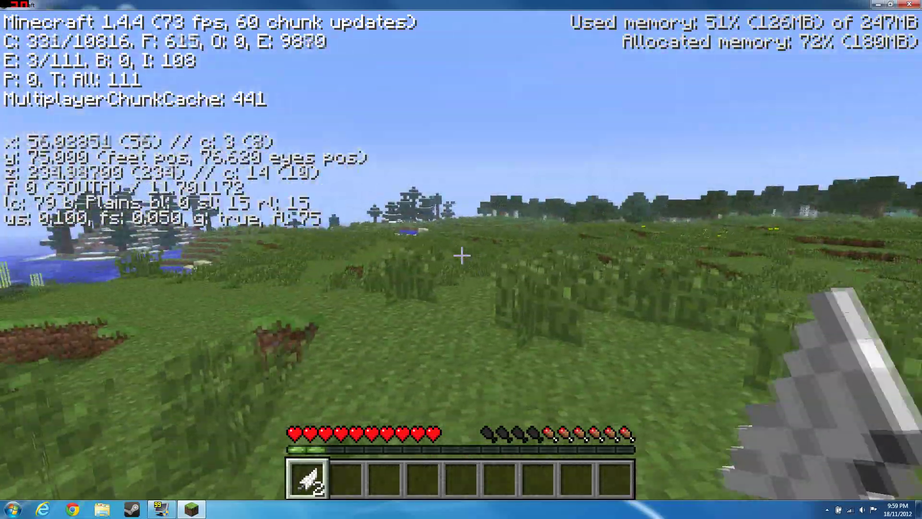
pyautogui.press('w')
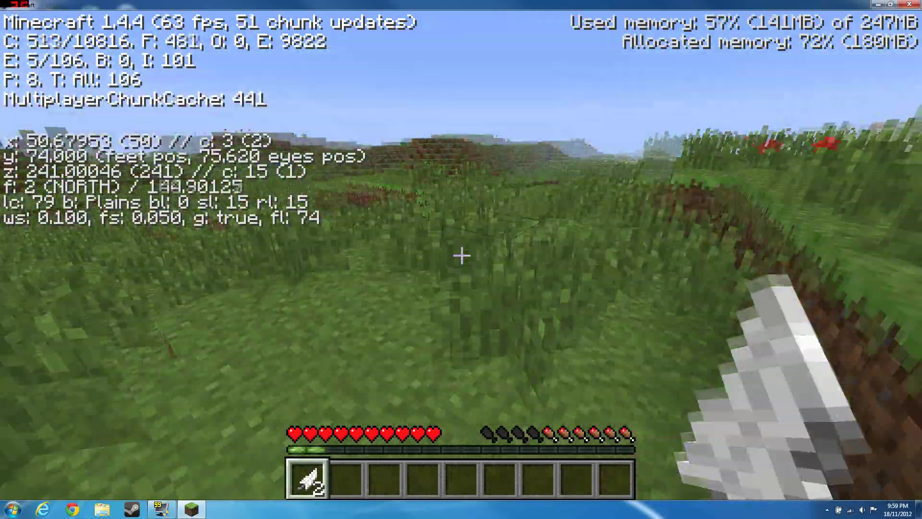
pyautogui.press('w')
pyautogui.press('space')
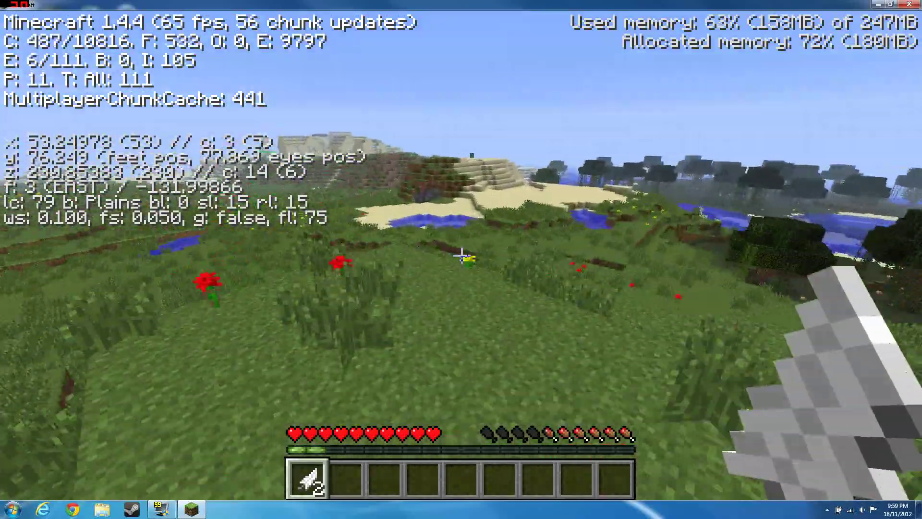
pyautogui.press('w')
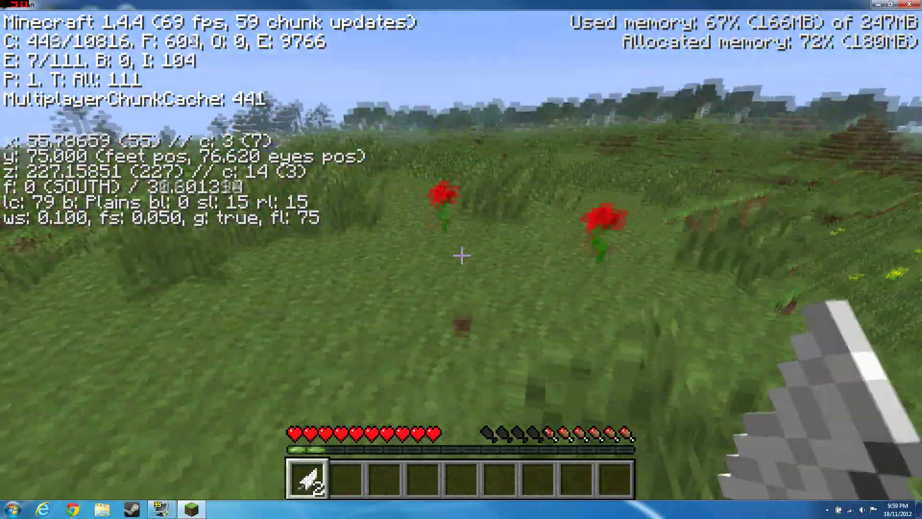
pyautogui.press('w')
pyautogui.press('space')
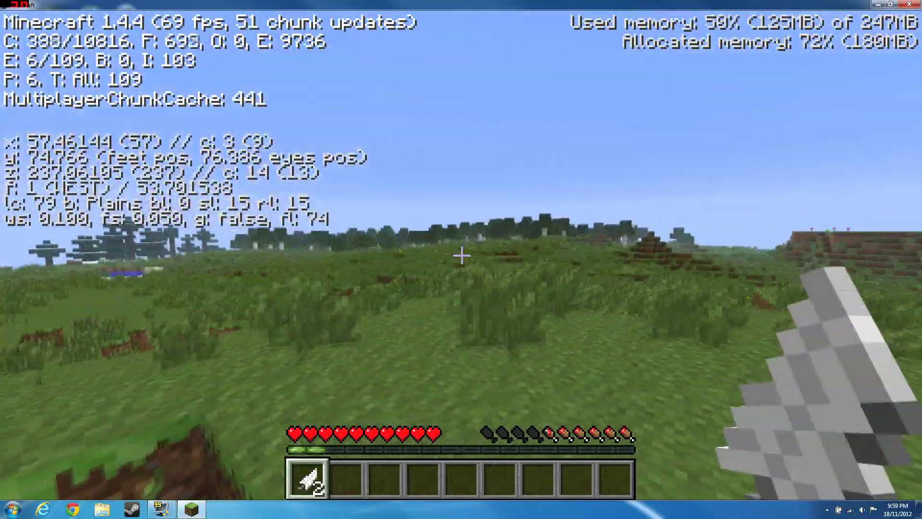
pyautogui.press('w')
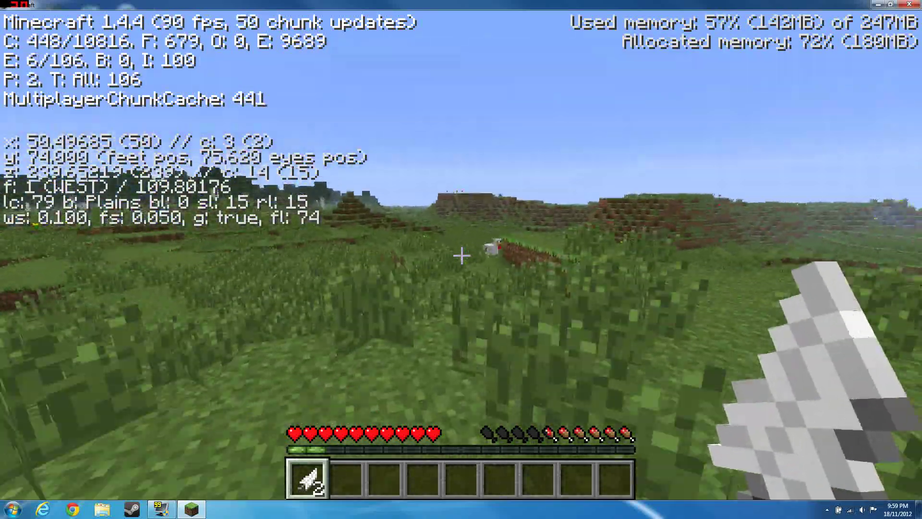
pyautogui.press('w')
pyautogui.press('space')
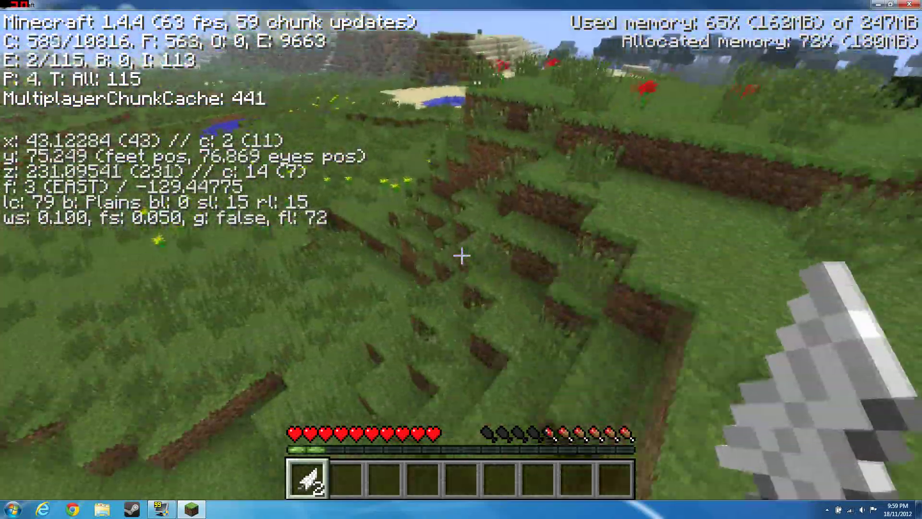
pyautogui.press('w')
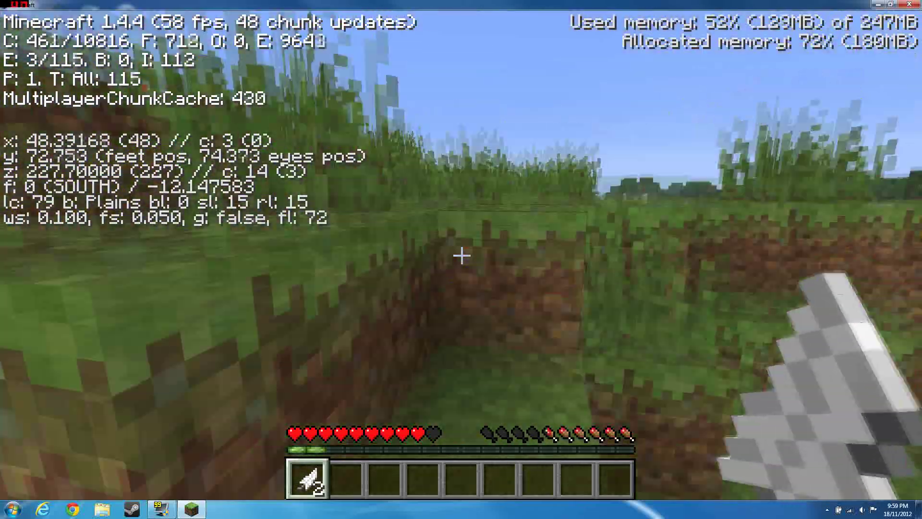
pyautogui.press('w')
pyautogui.press('space')
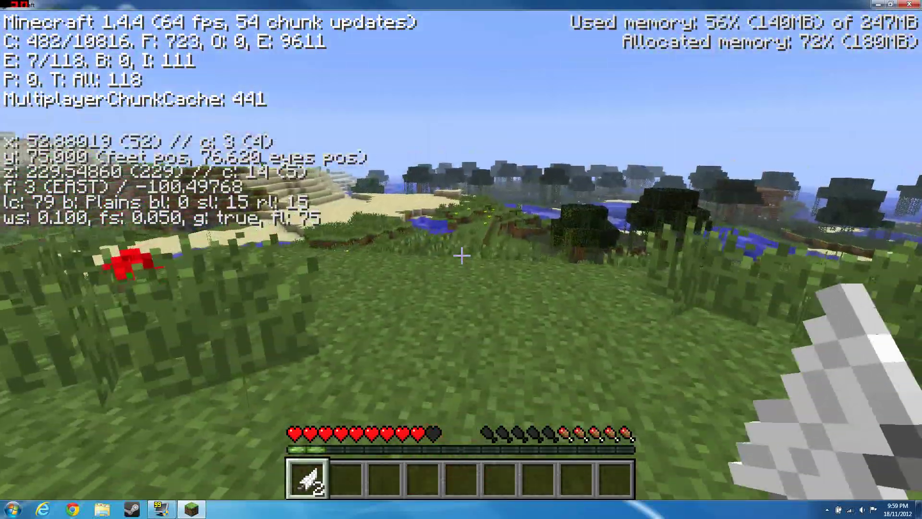
pyautogui.press('w')
# Step: Switch the graphics setting to Fancy and back to Fast, and return to the game
pyautogui.press('Escape')
pyautogui.click(362, 303)
pyautogui.click(307, 283)
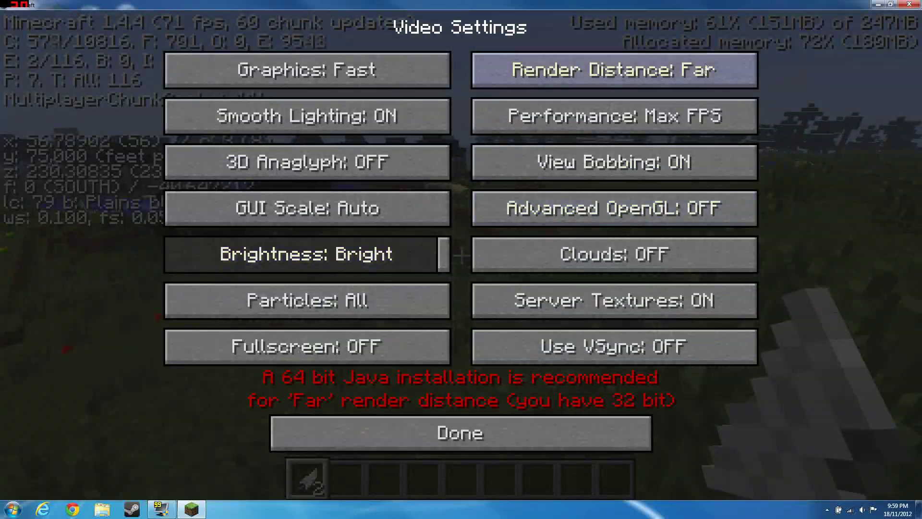
pyautogui.click(397, 85)
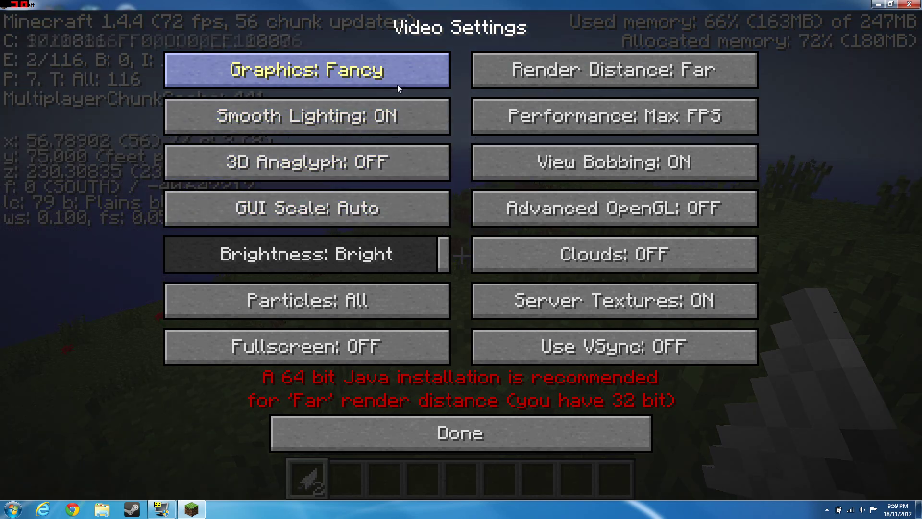
pyautogui.click(408, 79)
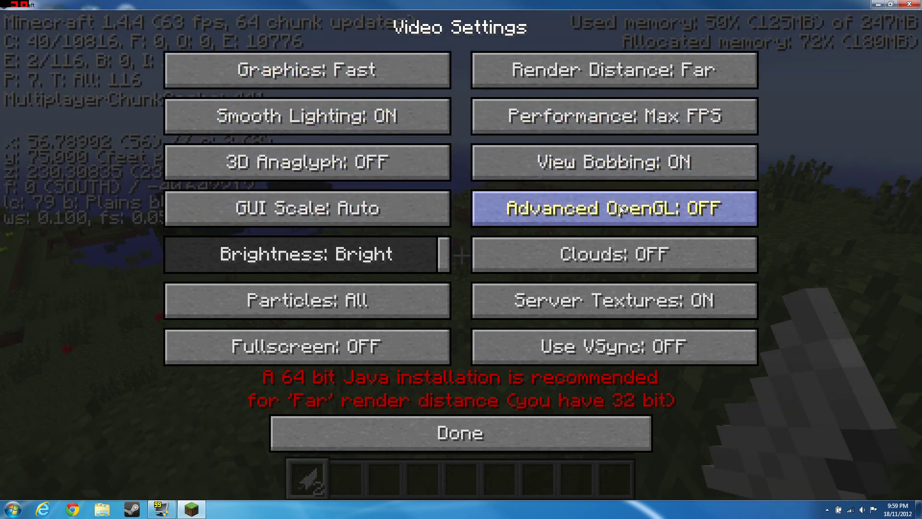
pyautogui.press('Escape')
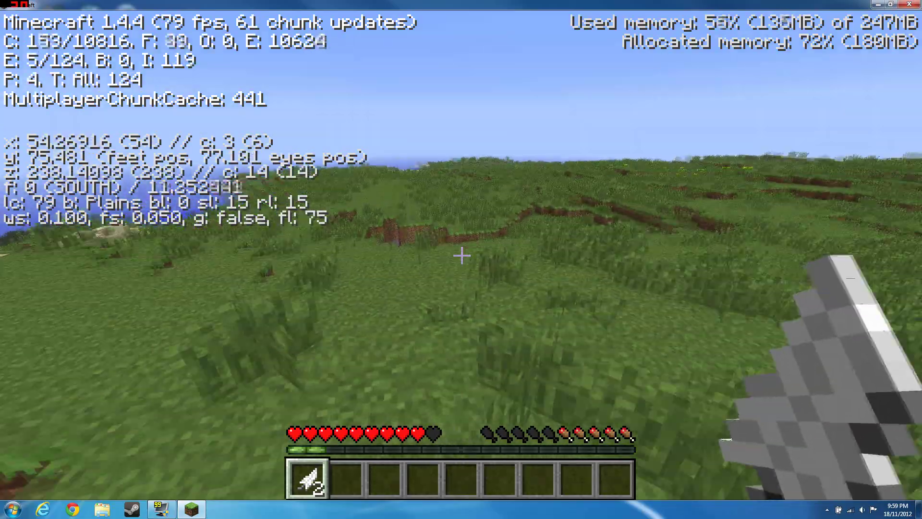
# Step: Check the VSync option in the video settings from the paused game and resume walking and jumping across the plains
pyautogui.press('Escape')
pyautogui.click(402, 293)
pyautogui.click(307, 260)
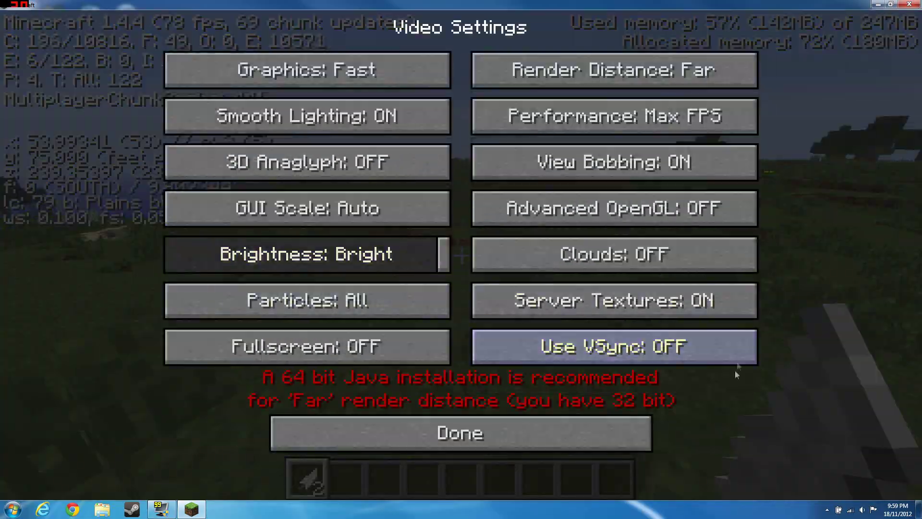
pyautogui.click(737, 360)
pyautogui.press('Escape')
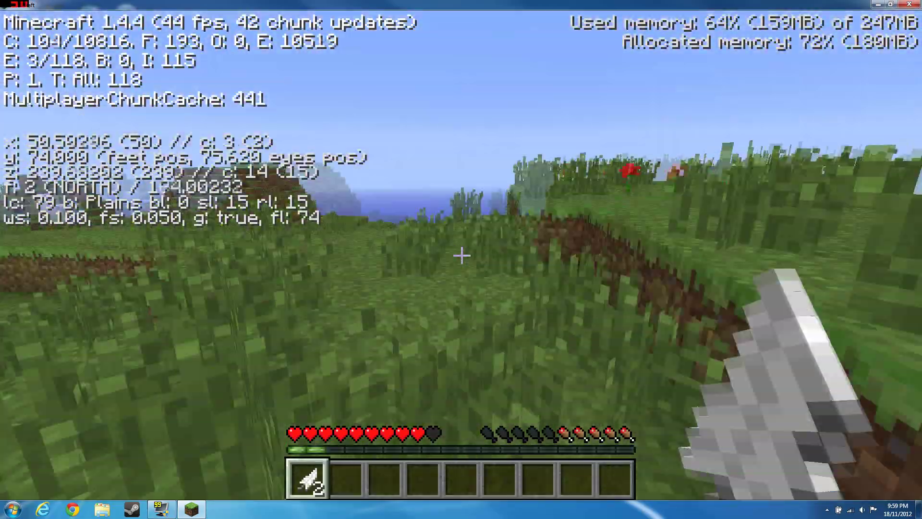
pyautogui.press('w')
pyautogui.press('space')
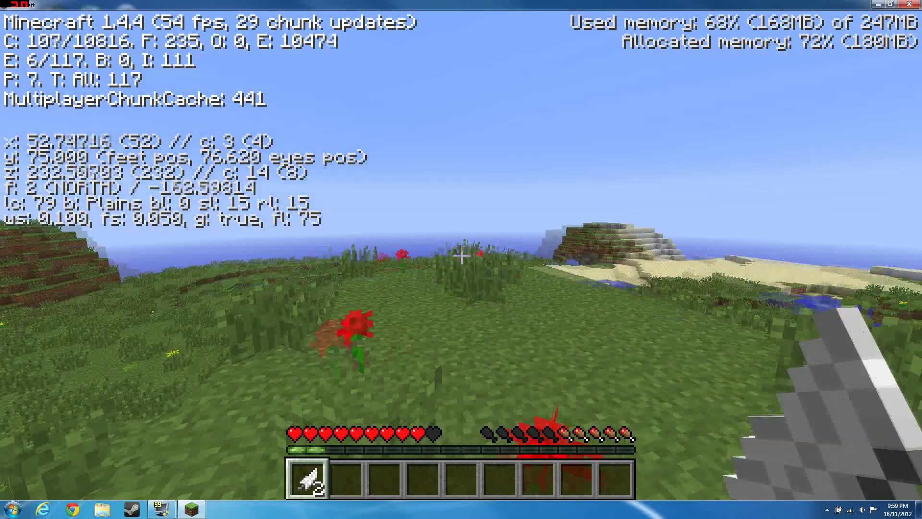
# Step: Examine the render distance setting and its Java recommendation in the video settings, and return to the game
pyautogui.press('Escape')
pyautogui.click(387, 302)
pyautogui.click(308, 259)
pyautogui.click(720, 351)
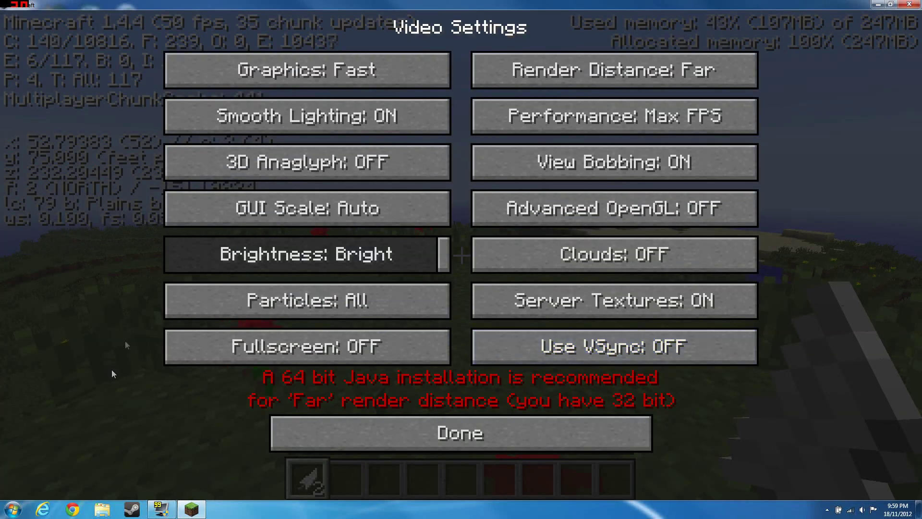
pyautogui.click(627, 440)
pyautogui.click(545, 427)
pyautogui.click(524, 166)
pyautogui.press('w')
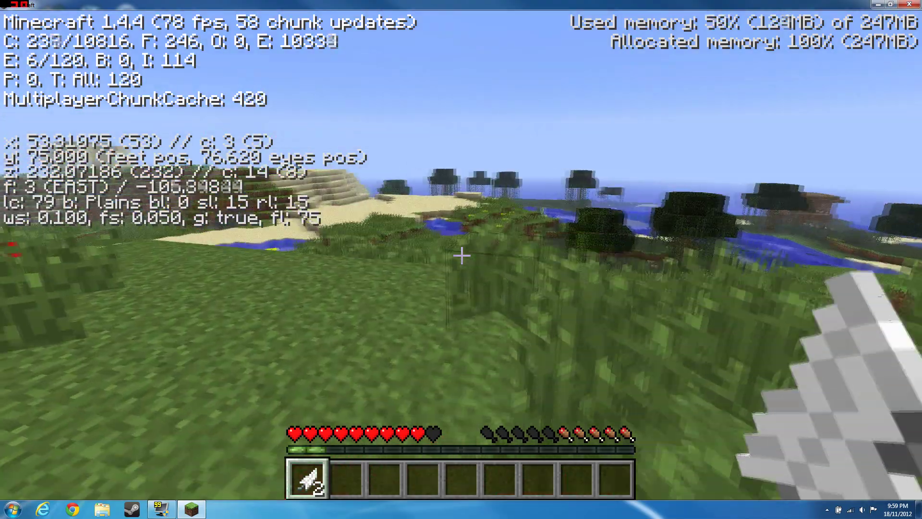
# Step: Save and quit the singleplayer world, and exit the game to the desktop
pyautogui.press('Escape')
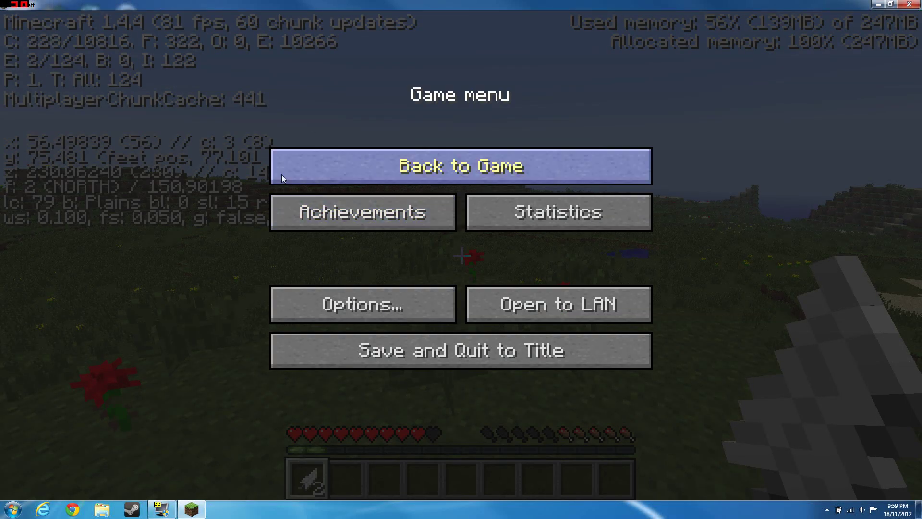
pyautogui.click(412, 358)
pyautogui.click(499, 401)
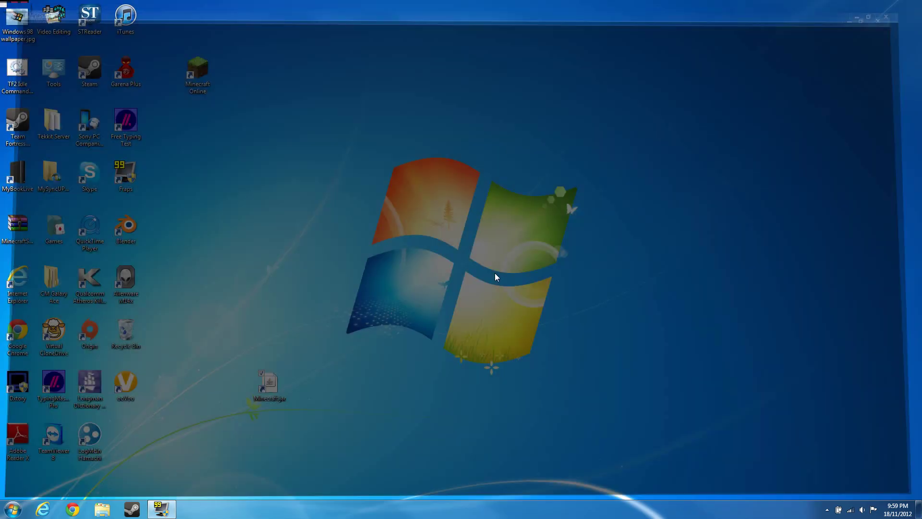
# Step: Open the computer's system properties to check the Windows system type and installed memory
pyautogui.press('super')
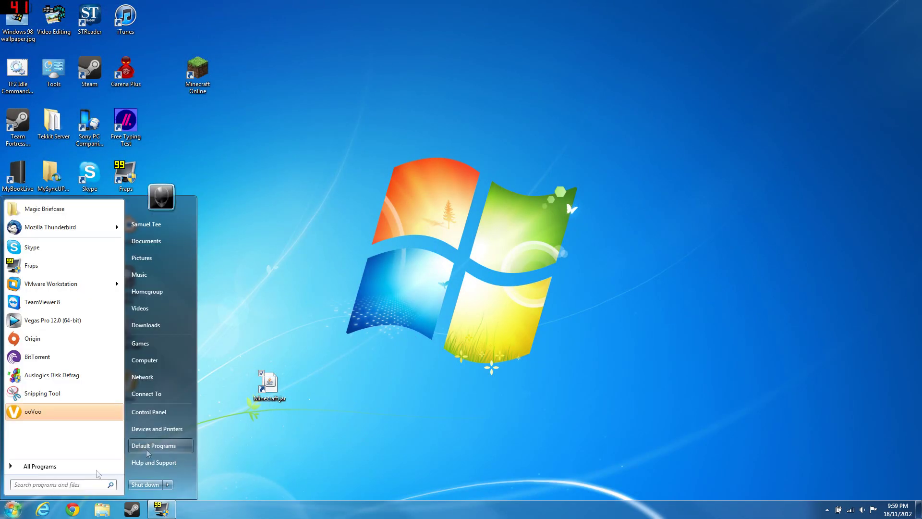
pyautogui.rightClick(146, 363)
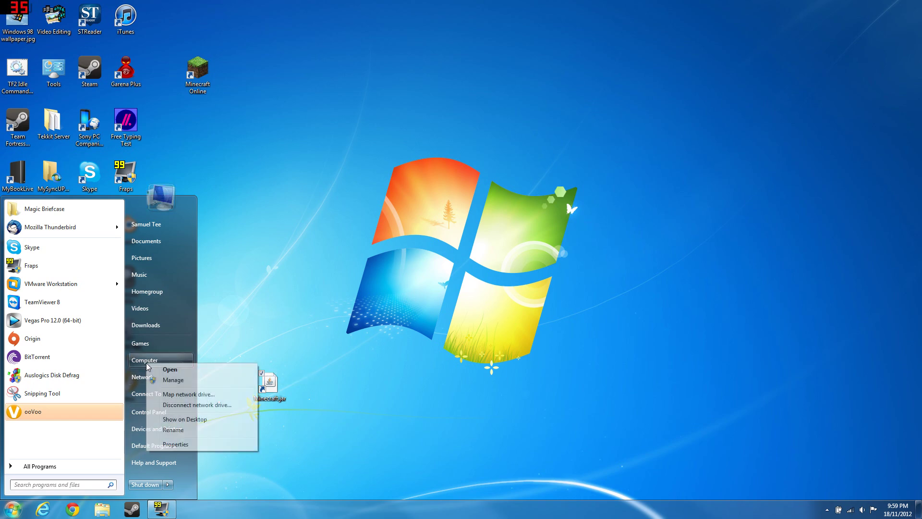
pyautogui.click(168, 444)
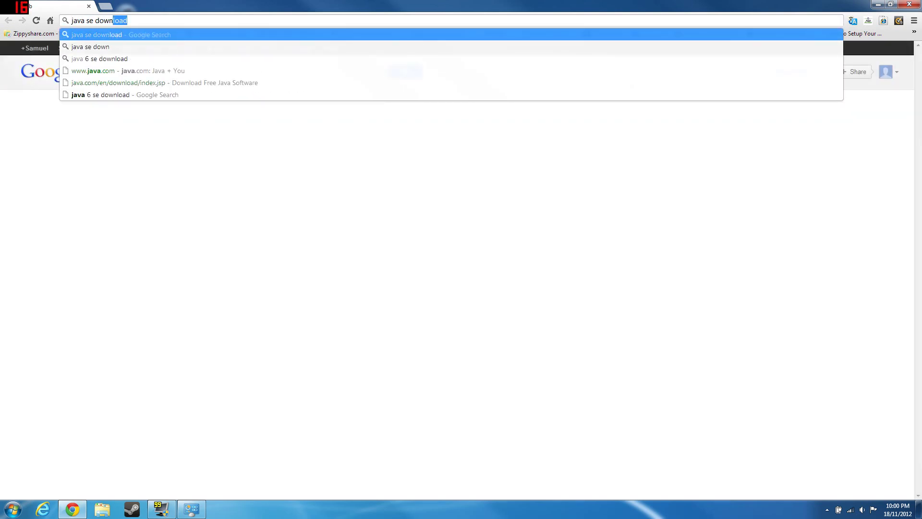
# Step: Search the web in Chrome for "java se download" and locate Java SE 6 on Oracle's downloads page
pyautogui.write(' down')
pyautogui.press('Return')
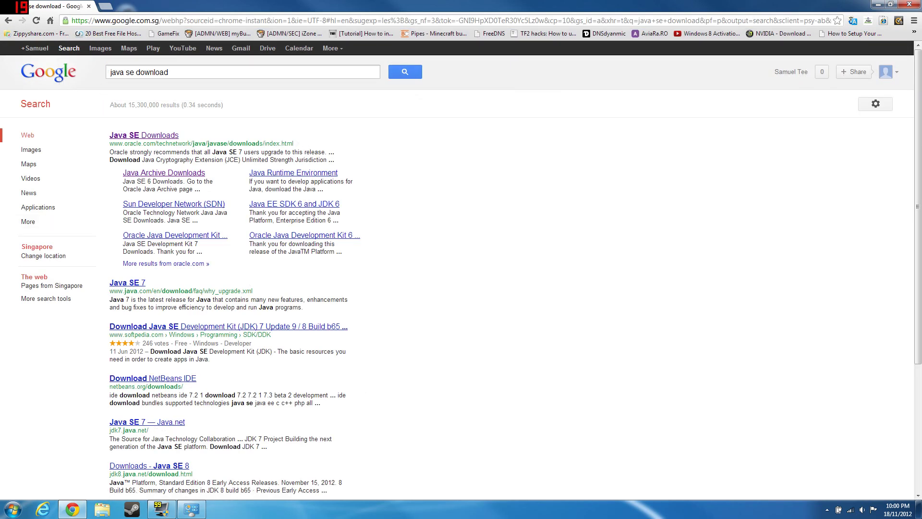
pyautogui.write('6')
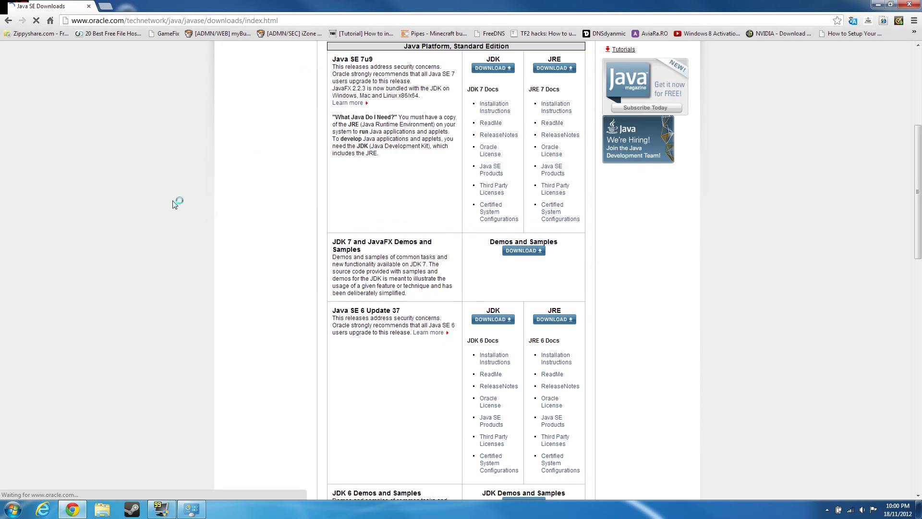
# Step: Open the Java SE 6 Update 37 JRE downloads, accept the license agreement, and minimize the browser
pyautogui.click(557, 319)
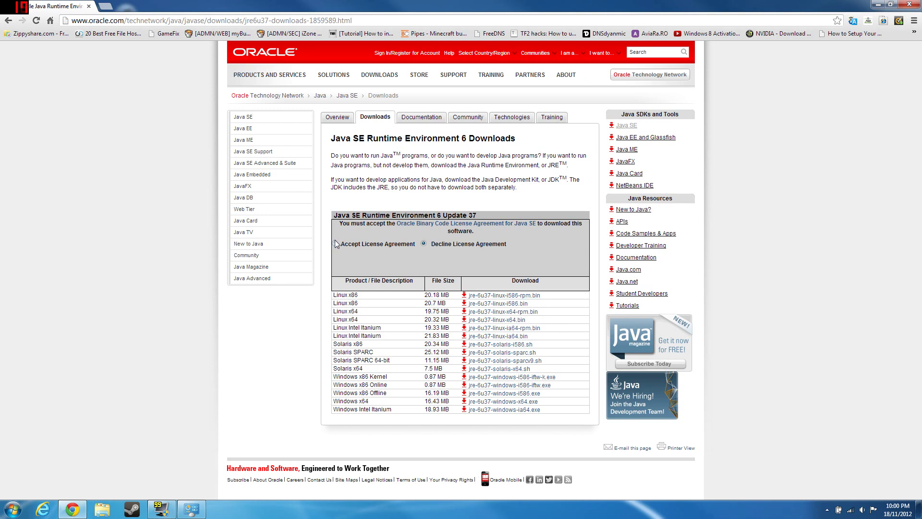
pyautogui.click(336, 243)
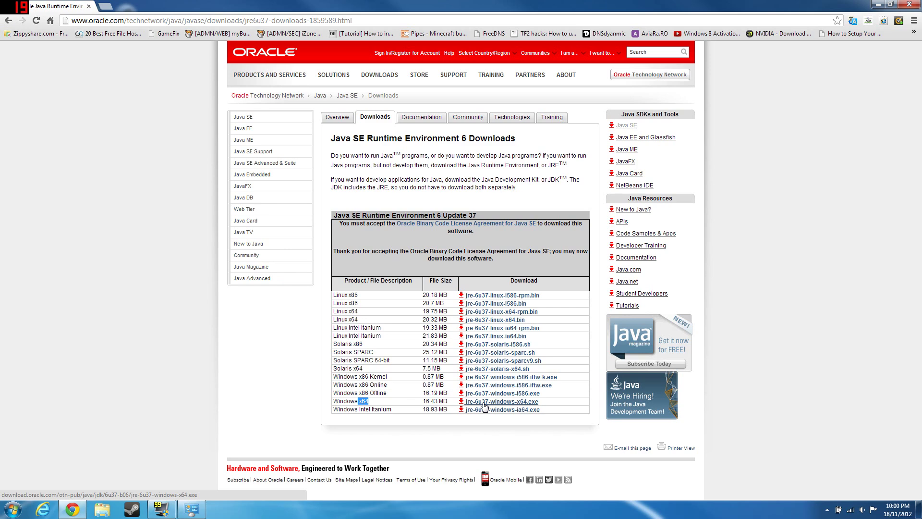
pyautogui.click(878, 4)
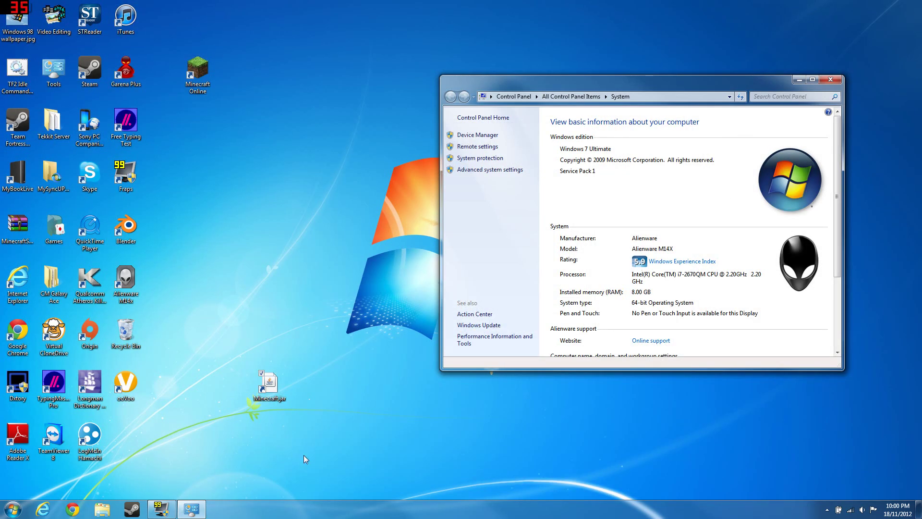
# Step: Turn on hiding extensions for known file types in the folder options opened from the System window
pyautogui.click(540, 431)
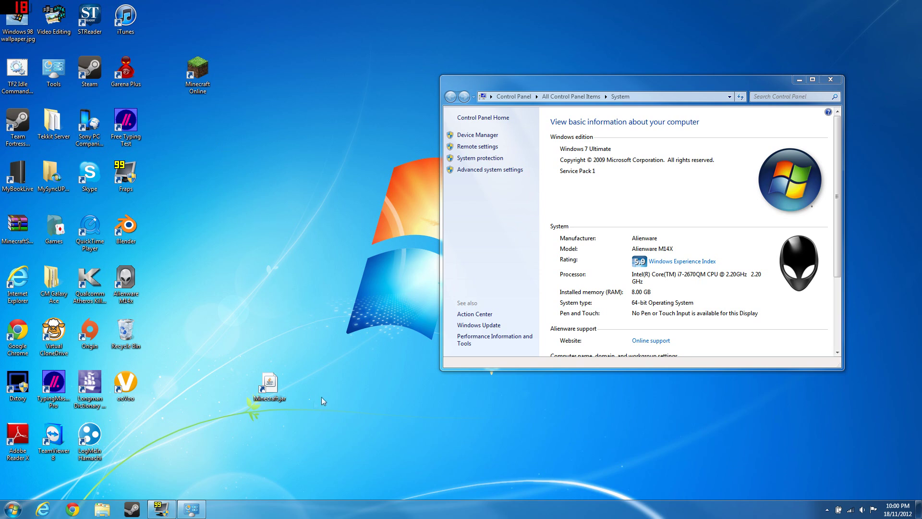
pyautogui.rightClick(319, 359)
pyautogui.click(681, 163)
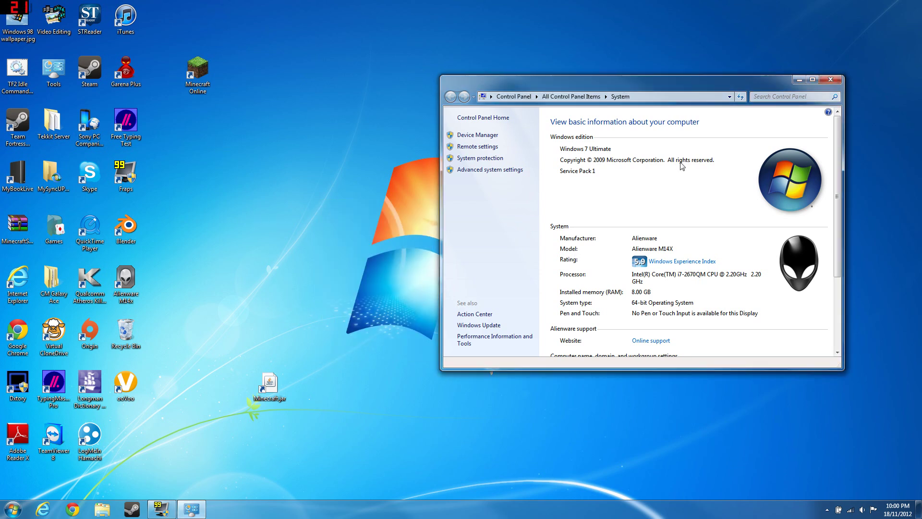
pyautogui.press('alt')
pyautogui.click(512, 111)
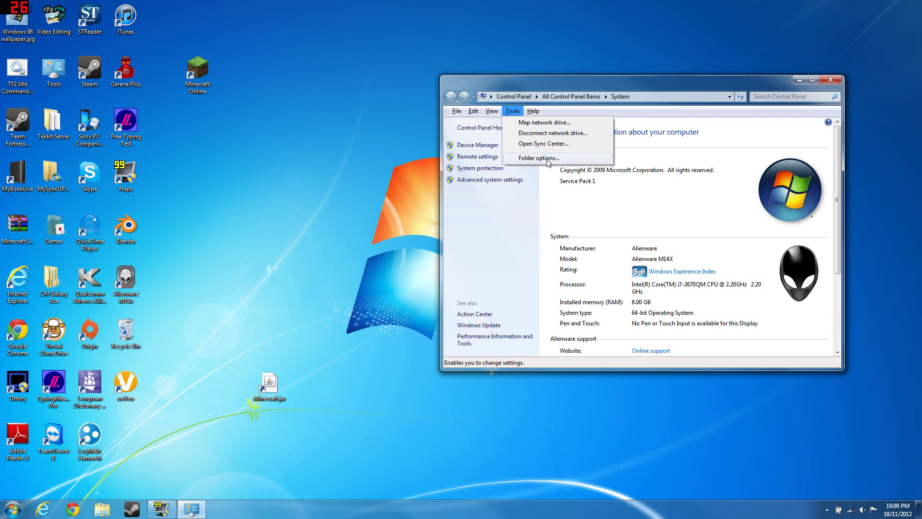
pyautogui.click(533, 157)
pyautogui.click(488, 138)
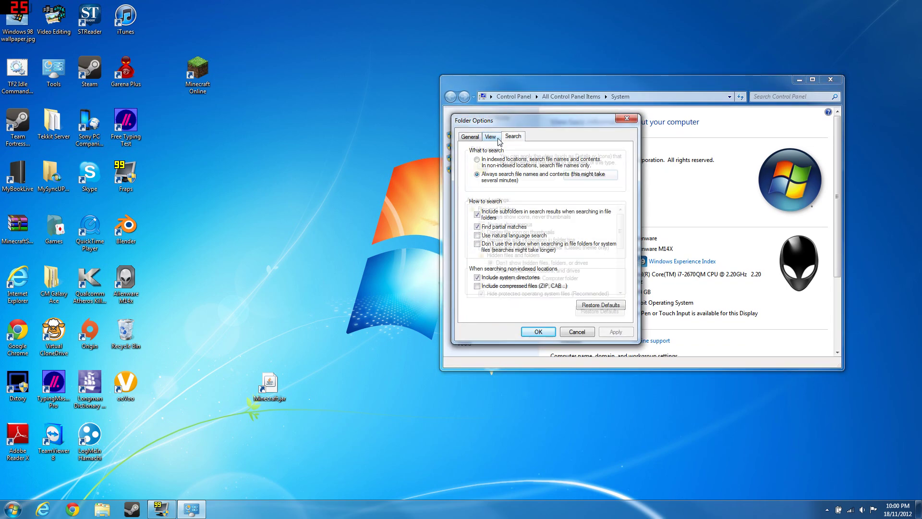
pyautogui.click(537, 333)
pyautogui.rightClick(382, 284)
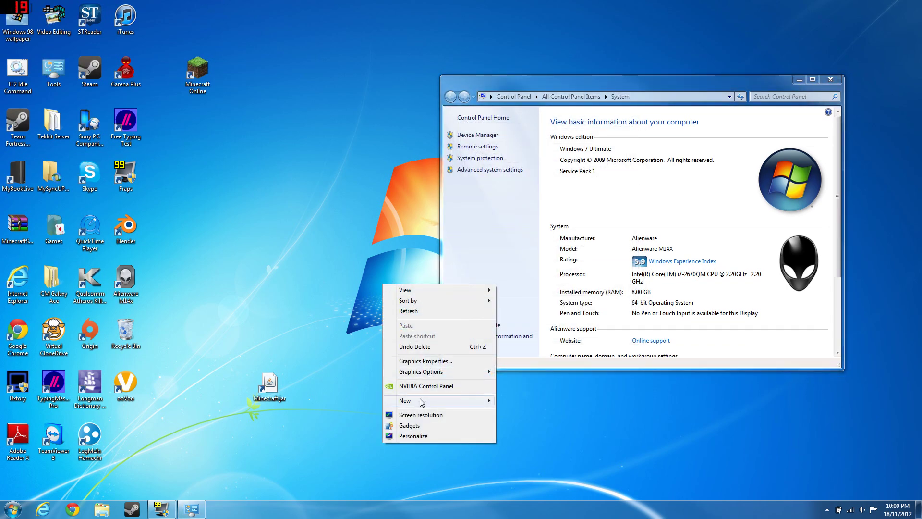
pyautogui.moveTo(421, 402)
pyautogui.click(518, 350)
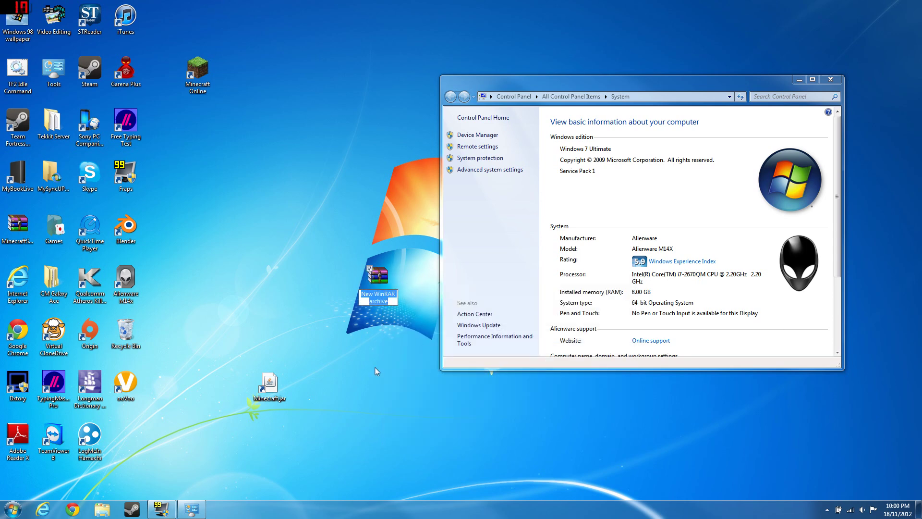
pyautogui.moveTo(378, 275); pyautogui.dragTo(373, 212)
pyautogui.press('Delete')
pyautogui.press('Return')
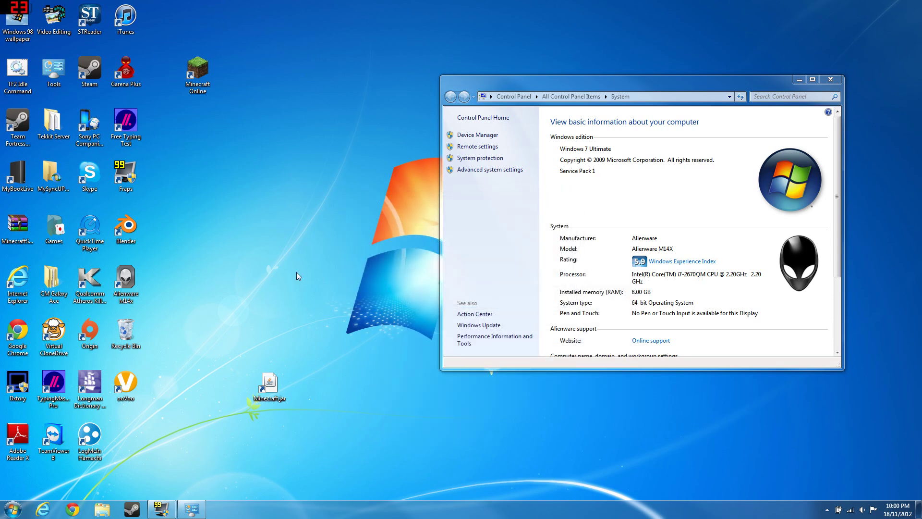
# Step: Create a new text document named Minecraft on the desktop
pyautogui.rightClick(296, 273)
pyautogui.moveTo(355, 387)
pyautogui.click(456, 466)
# Step: Turn off hiding extensions for known file types in the folder options and apply the change
pyautogui.click(617, 220)
pyautogui.press('alt')
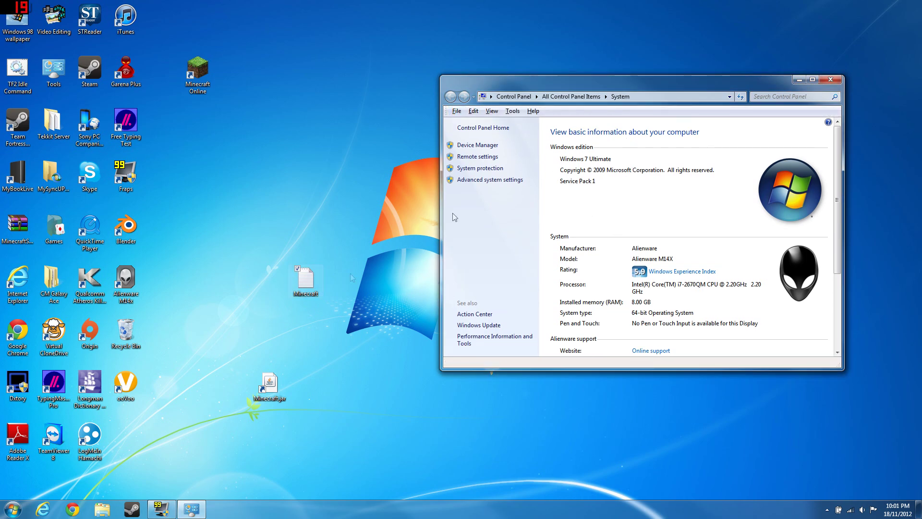
pyautogui.click(513, 111)
pyautogui.click(531, 163)
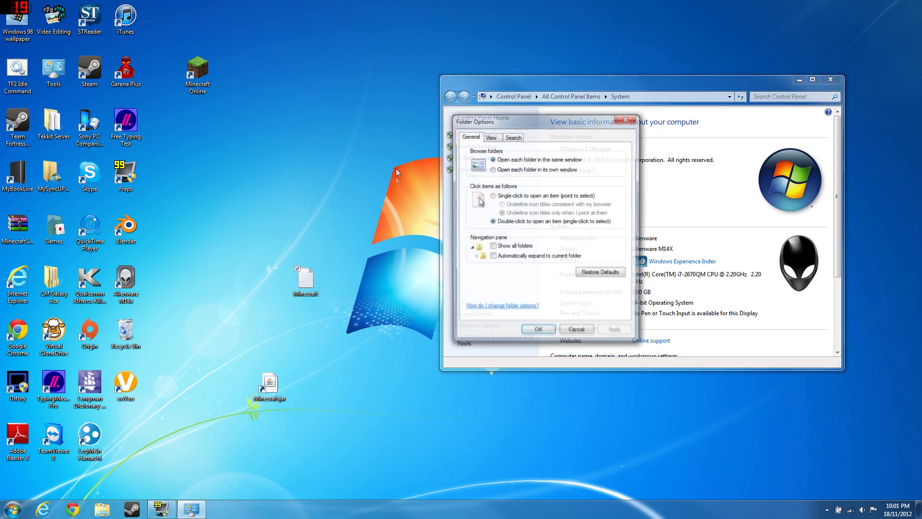
pyautogui.click(491, 137)
pyautogui.click(529, 286)
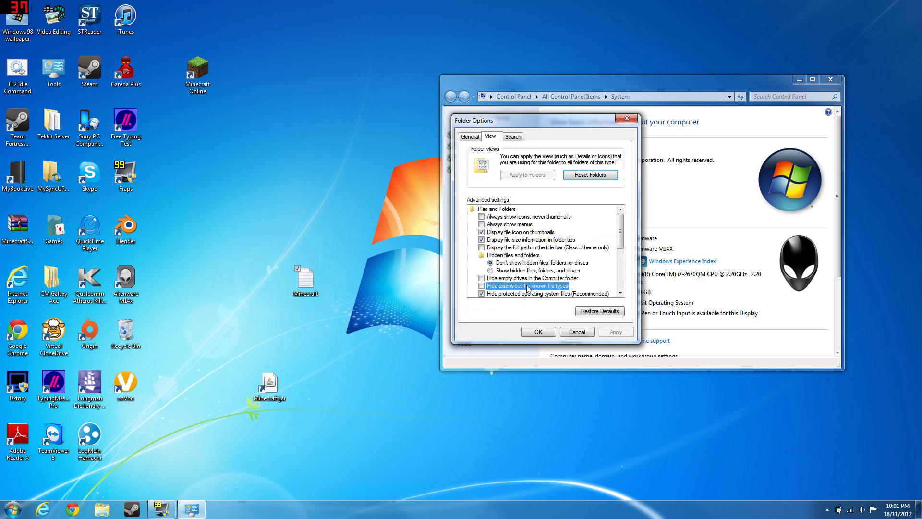
pyautogui.click(539, 332)
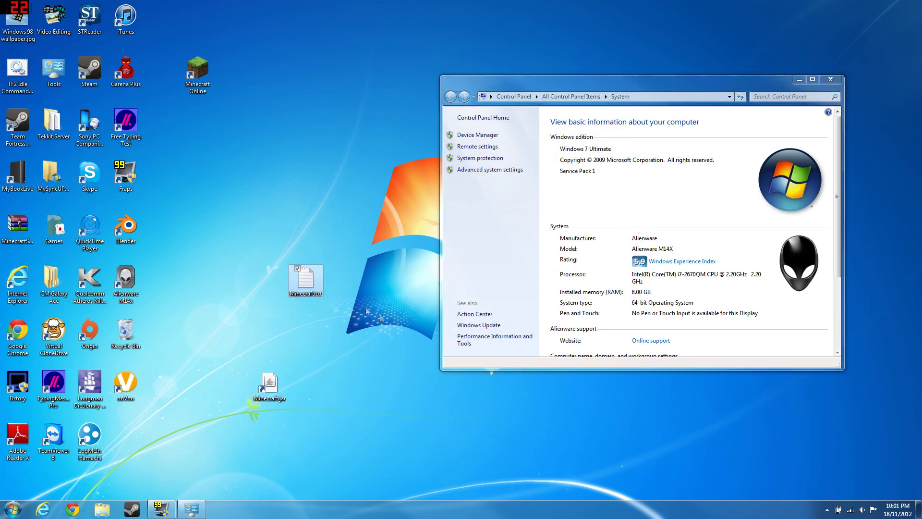
# Step: Rename the new text document as Minecraft.bat and accept the extension change
pyautogui.press('F2')
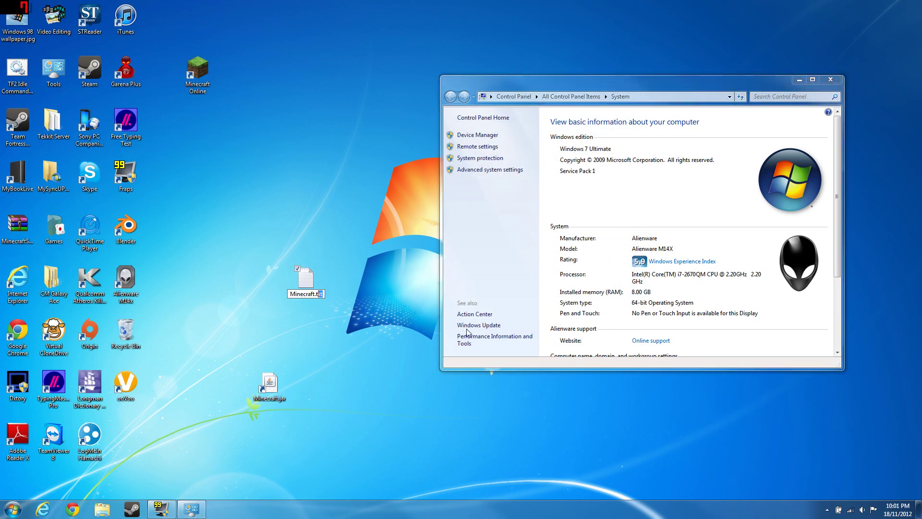
pyautogui.write('bat')
pyautogui.press('Return')
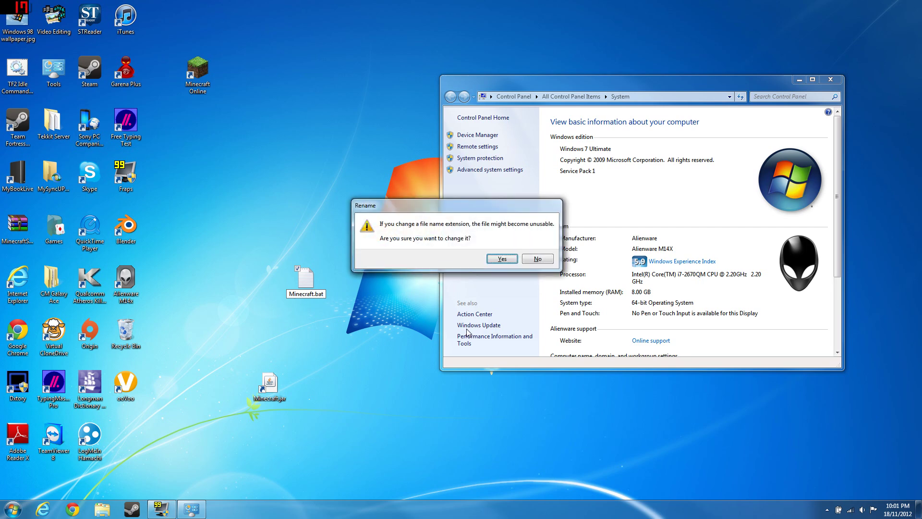
pyautogui.press('Return')
# Step: Open Minecraft.bat for editing in Notepad and enter "C:\Program Files\Java\jre6\bin\java.exe" -Xmx
pyautogui.rightClick(315, 290)
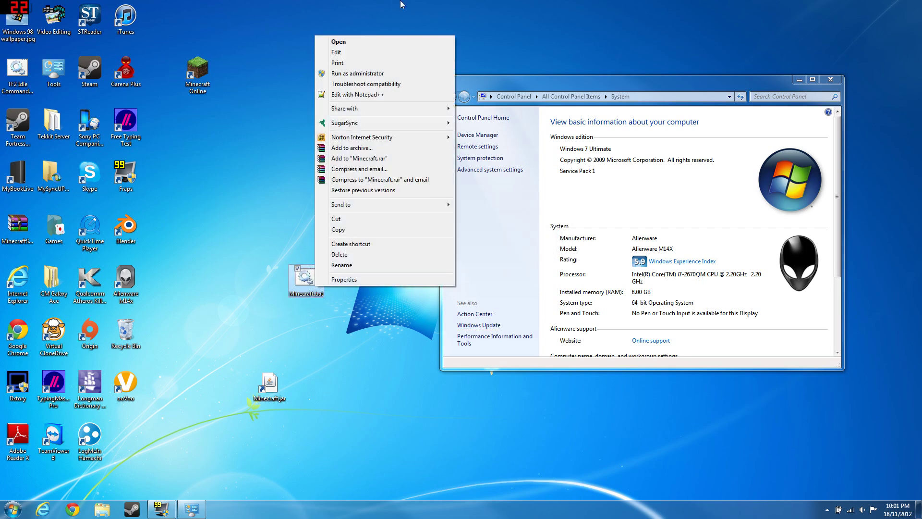
pyautogui.click(354, 53)
pyautogui.moveTo(145, 133); pyautogui.dragTo(391, 147)
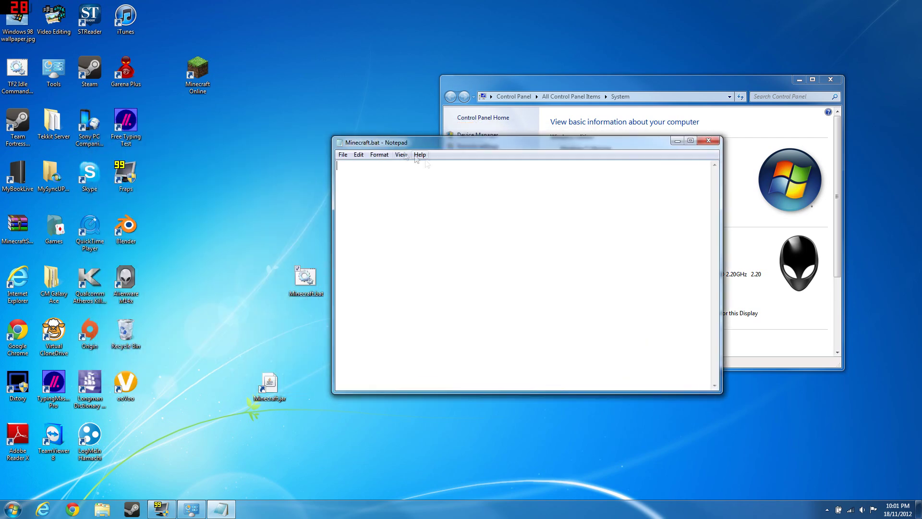
pyautogui.write('"C:\\')
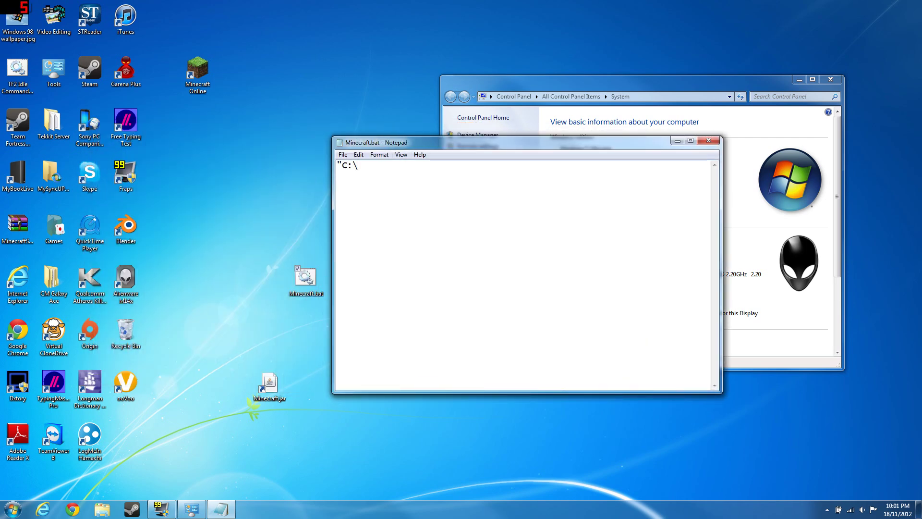
pyautogui.write('Program Files\\Java\\jre6\\bin\\java.exe" -Xmx')
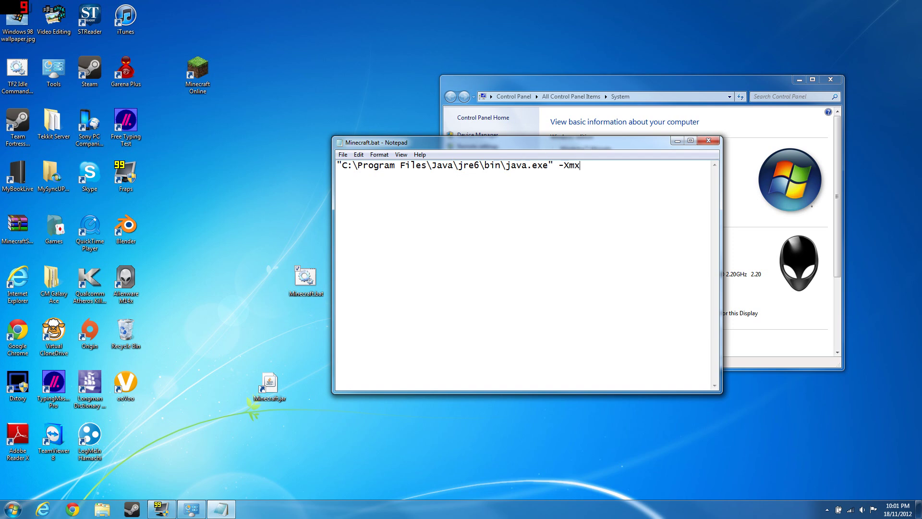
# Step: Review the quoted Java path, compare with the installed memory in the System window, and return to the batch file
pyautogui.moveTo(553, 165); pyautogui.dragTo(336, 166)
pyautogui.click(336, 165)
pyautogui.moveTo(552, 138); pyautogui.dragTo(263, 111)
pyautogui.click(568, 296)
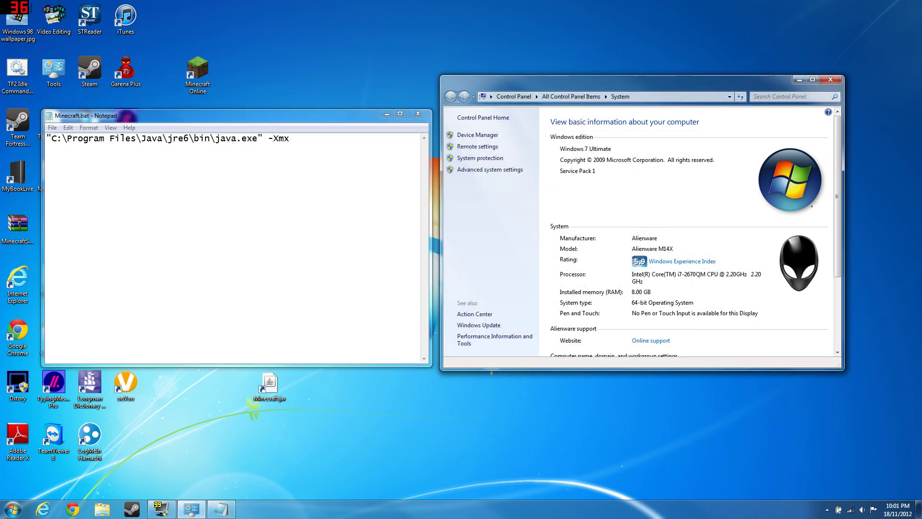
pyautogui.hotkey('alt', 'Tab')
pyautogui.moveTo(296, 112); pyautogui.dragTo(426, 91)
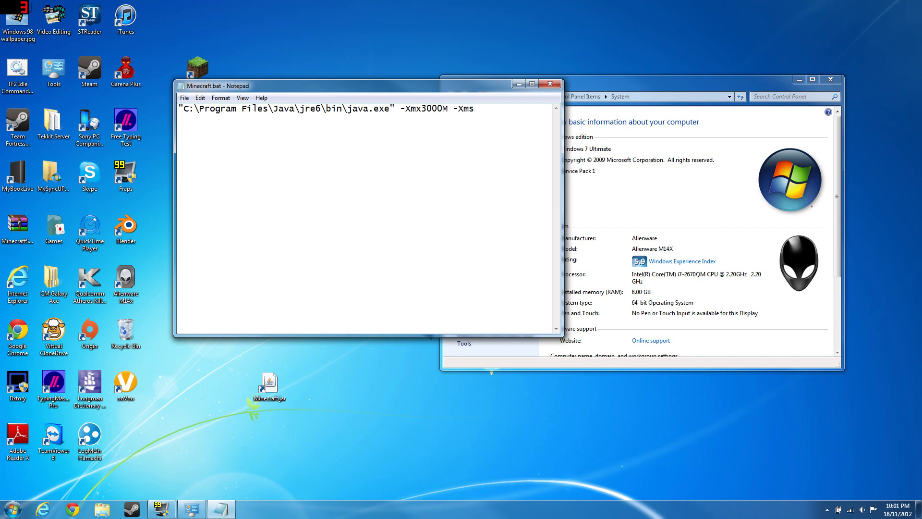
# Step: Enter an initial memory value for the -Xms argument and change the -Xmx maximum to 2048
pyautogui.write('102')
pyautogui.press('Left')
pyautogui.press('Left')
pyautogui.press('Left')
pyautogui.press('Left')
pyautogui.hotkey('shift', 'Left')
pyautogui.hotkey('shift', 'Left')
pyautogui.hotkey('shift', 'Left')
pyautogui.hotkey('shift', 'Left')
pyautogui.write('2048')
# Step: Set the memory arguments to -Xmx1024M and -Xms512M, and select both of them in the command line
pyautogui.hotkey('shift', 'Left')
pyautogui.hotkey('shift', 'Left')
pyautogui.hotkey('shift', 'Left')
pyautogui.hotkey('shift', 'Left')
pyautogui.write('1024')
pyautogui.press('Right')
pyautogui.hotkey('shift', 'Right')
pyautogui.hotkey('shift', 'Right')
pyautogui.hotkey('shift', 'Right')
pyautogui.hotkey('shift', 'Right')
pyautogui.write('5')
pyautogui.moveTo(496, 109); pyautogui.dragTo(395, 109)
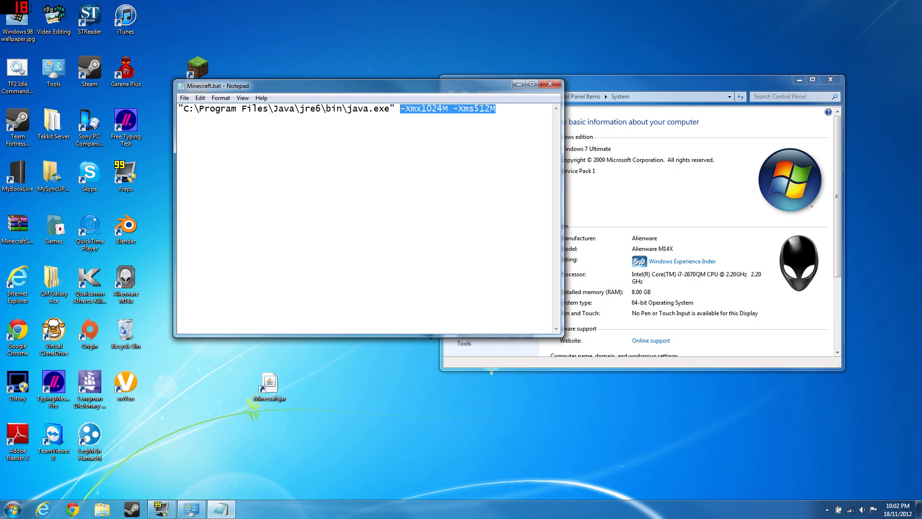
# Step: Complete the batch command line after the memory arguments with -jar "Minecraft.jar", and reposition the Notepad window
pyautogui.click(496, 109)
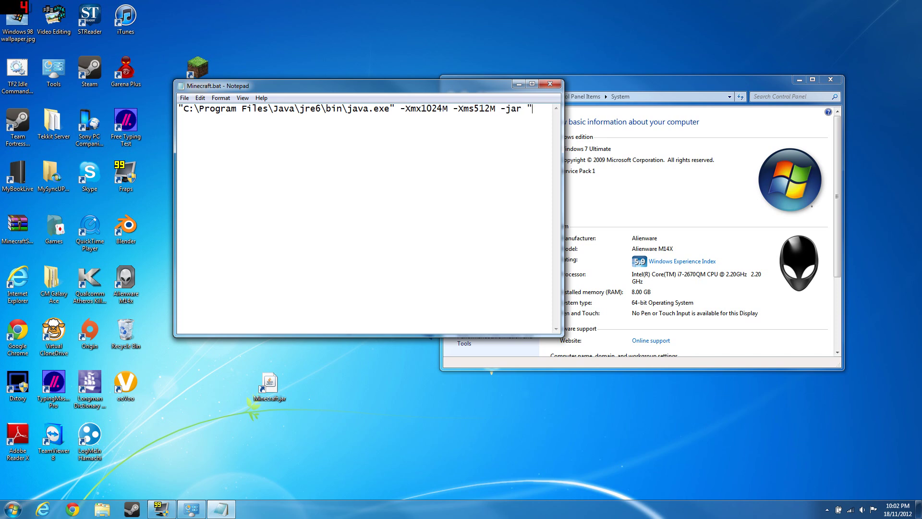
pyautogui.write('-jar "Minecraft.jar')
pyautogui.moveTo(370, 95); pyautogui.dragTo(809, 164)
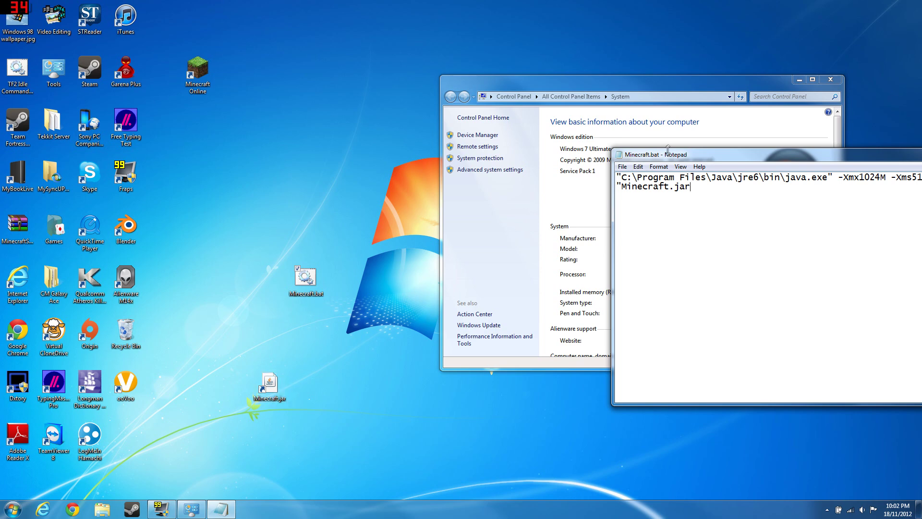
pyautogui.moveTo(684, 159); pyautogui.dragTo(404, 133)
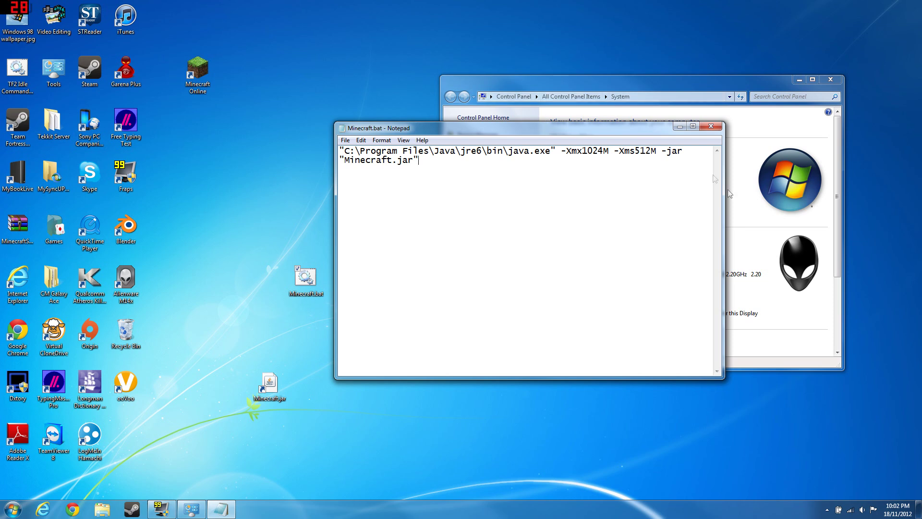
# Step: Remove the -Xmx1024M and -Xms512M arguments from the command line and close Minecraft.bat
pyautogui.moveTo(662, 151); pyautogui.dragTo(556, 150)
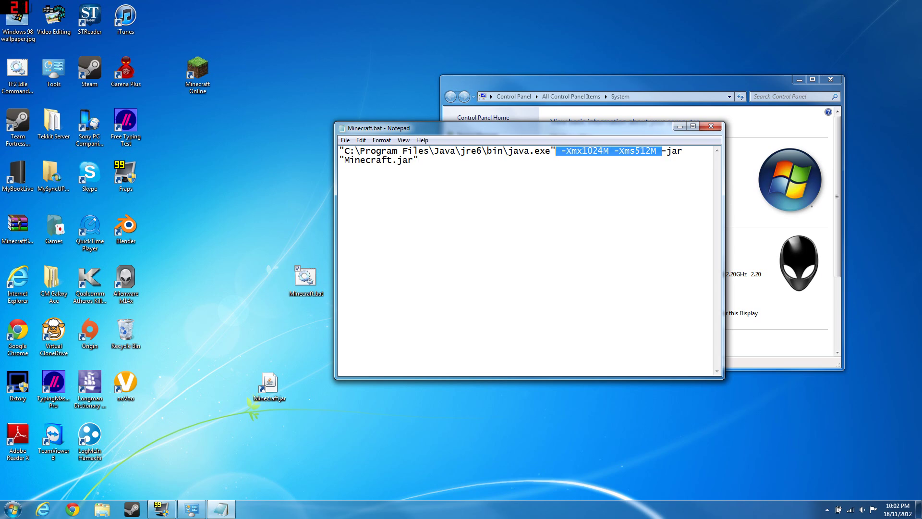
pyautogui.press('Delete')
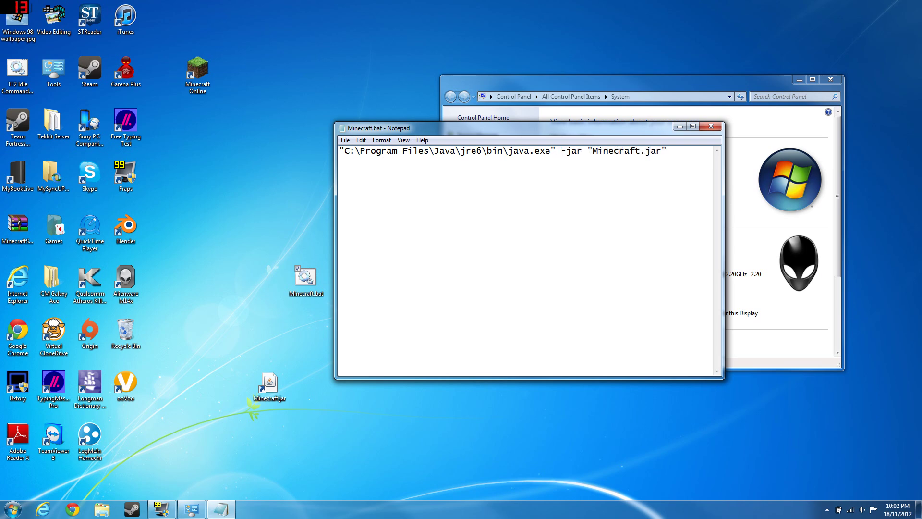
pyautogui.click(711, 126)
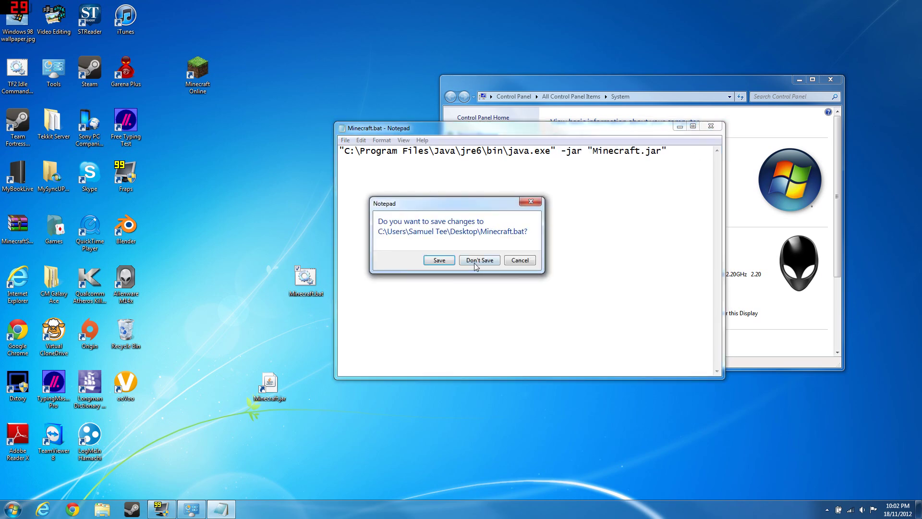
pyautogui.press('Return')
# Step: Open the batch file behind the Minecraft Online shortcut for editing, review its java.exe launch command, and close it
pyautogui.click(188, 90)
pyautogui.rightClick(189, 88)
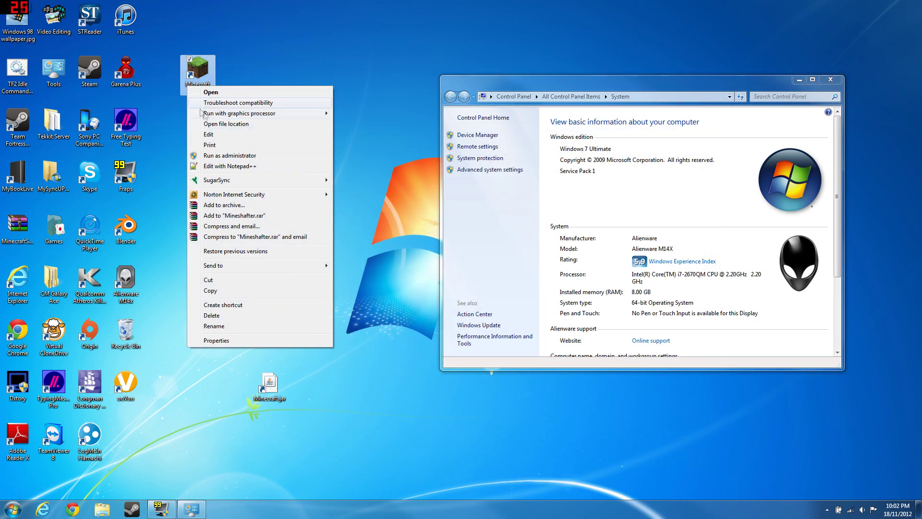
pyautogui.click(223, 135)
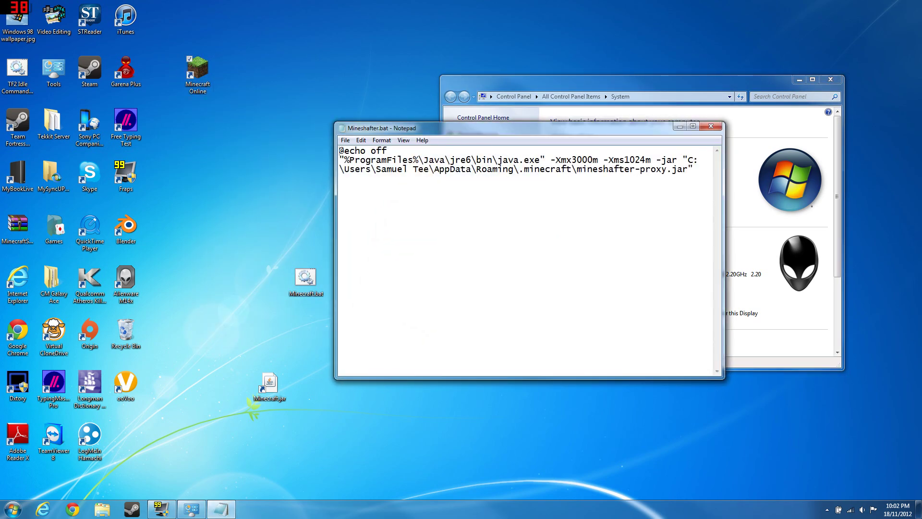
pyautogui.moveTo(339, 160); pyautogui.dragTo(694, 169)
pyautogui.click(711, 126)
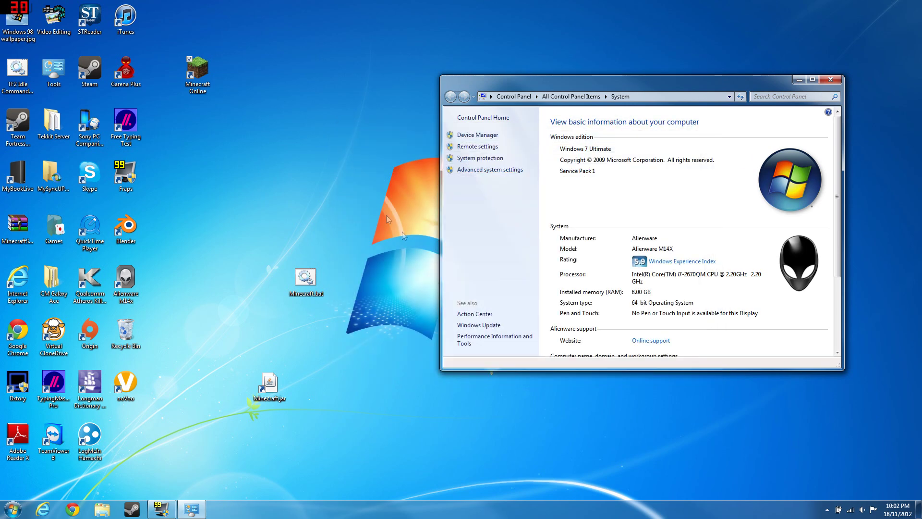
# Step: Delete Minecraft.bat from the desktop
pyautogui.click(263, 399)
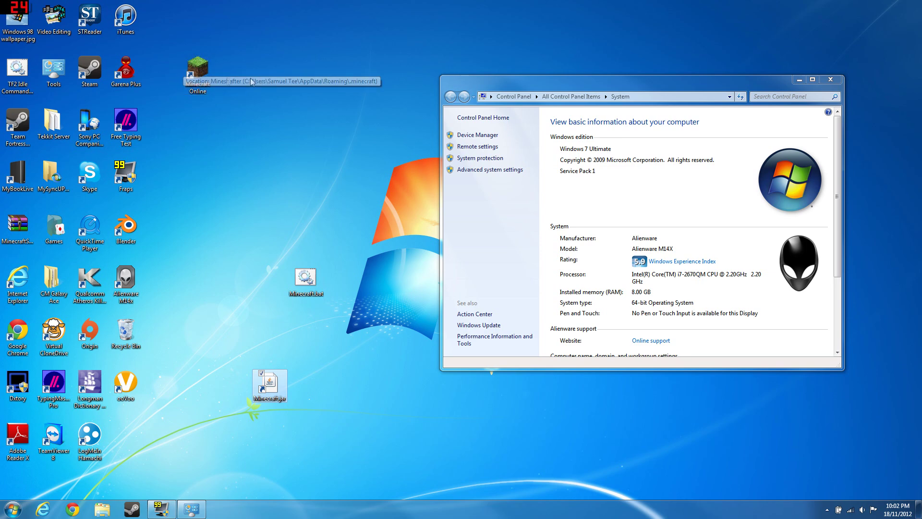
pyautogui.moveTo(341, 336); pyautogui.dragTo(227, 215)
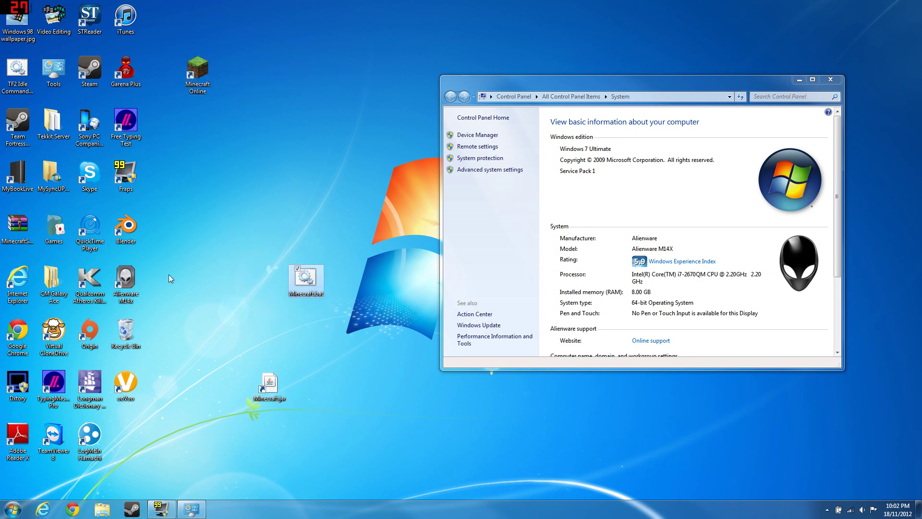
pyautogui.press('Delete')
pyautogui.press('Return')
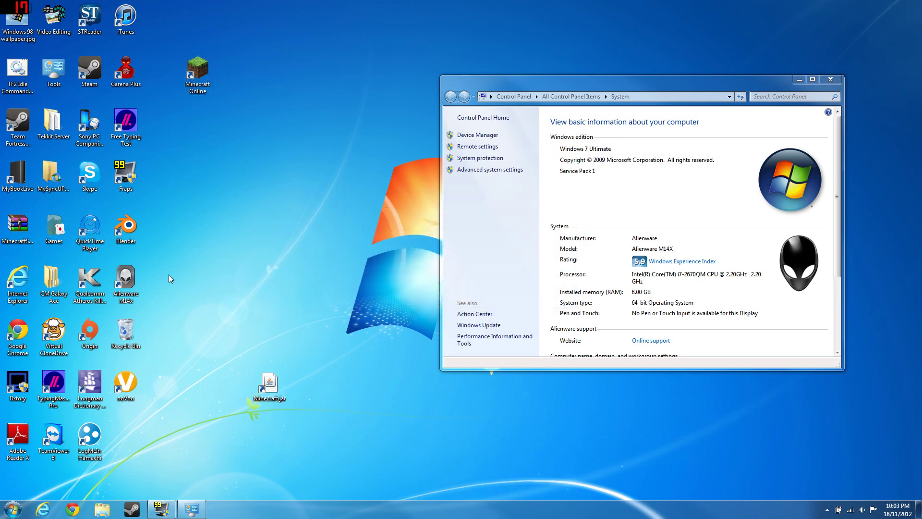
# Step: Launch Minecraft Online, log in with the remembered credentials, and load the singleplayer world Test
pyautogui.doubleClick(198, 92)
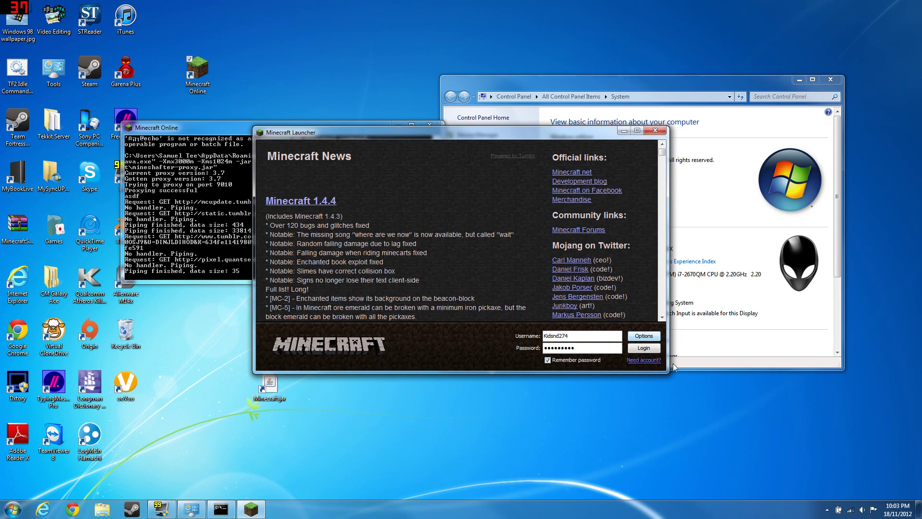
pyautogui.click(651, 348)
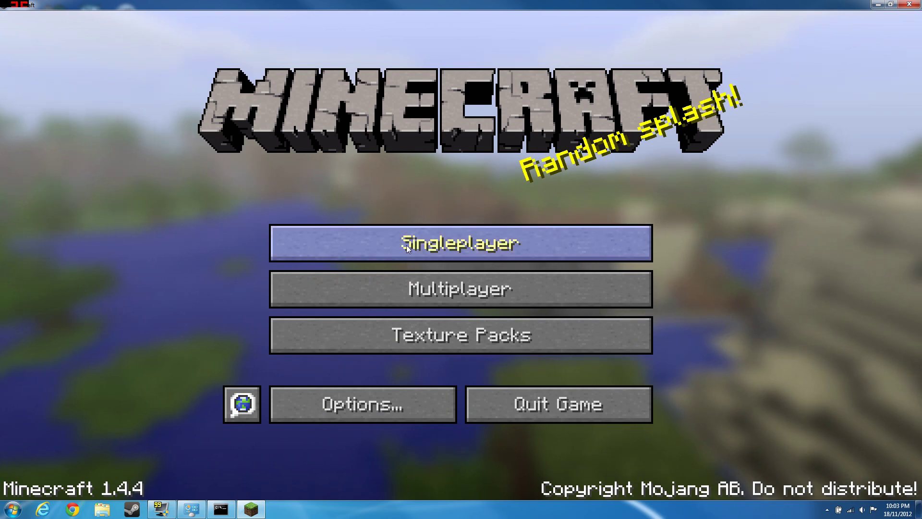
pyautogui.click(394, 241)
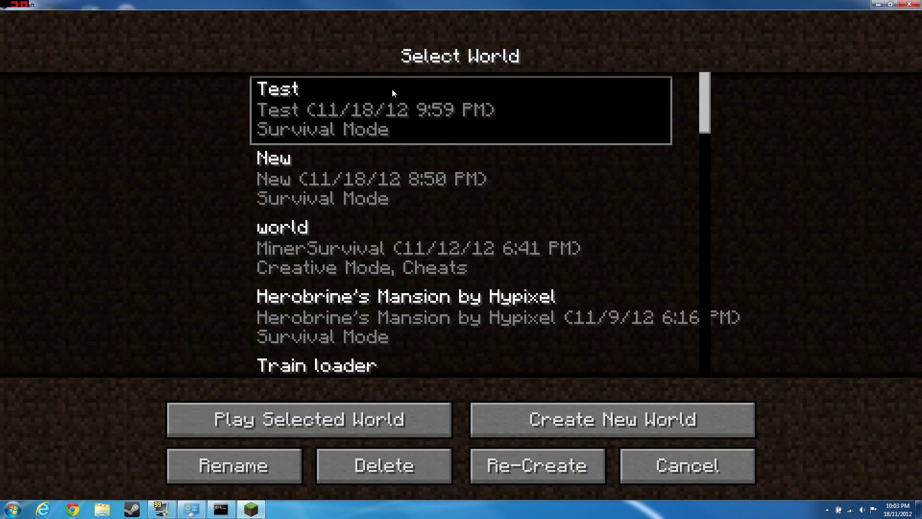
pyautogui.doubleClick(392, 89)
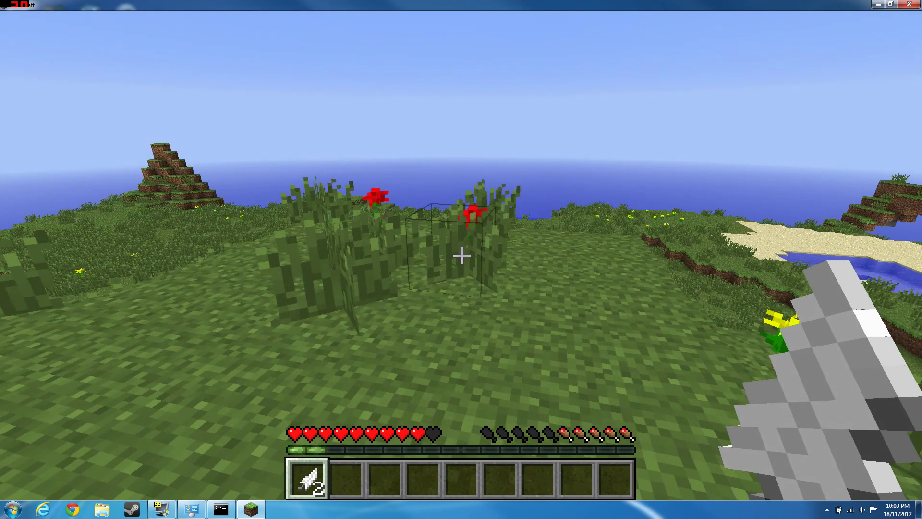
# Step: Show the debug overlay while walking in the world, check the Video Settings, and return to the game
pyautogui.press('F3')
pyautogui.press('w')
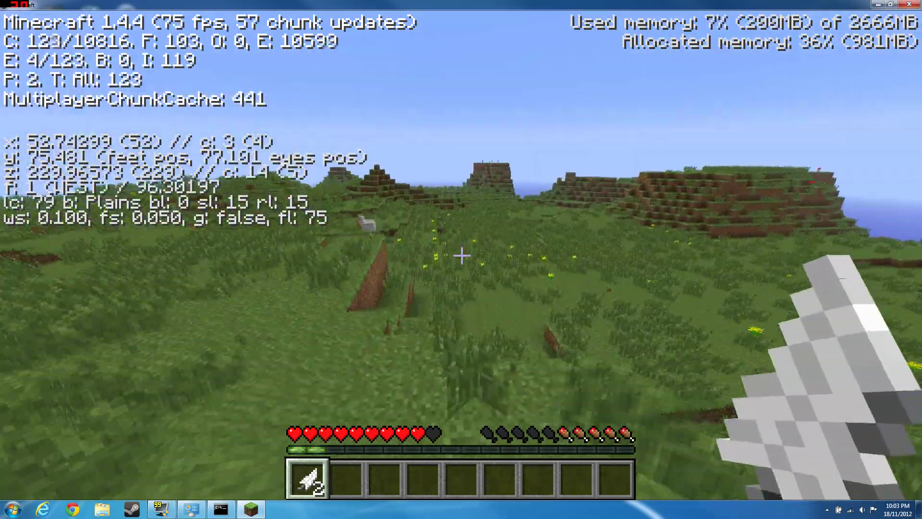
pyautogui.press('Escape')
pyautogui.click(398, 301)
pyautogui.click(393, 287)
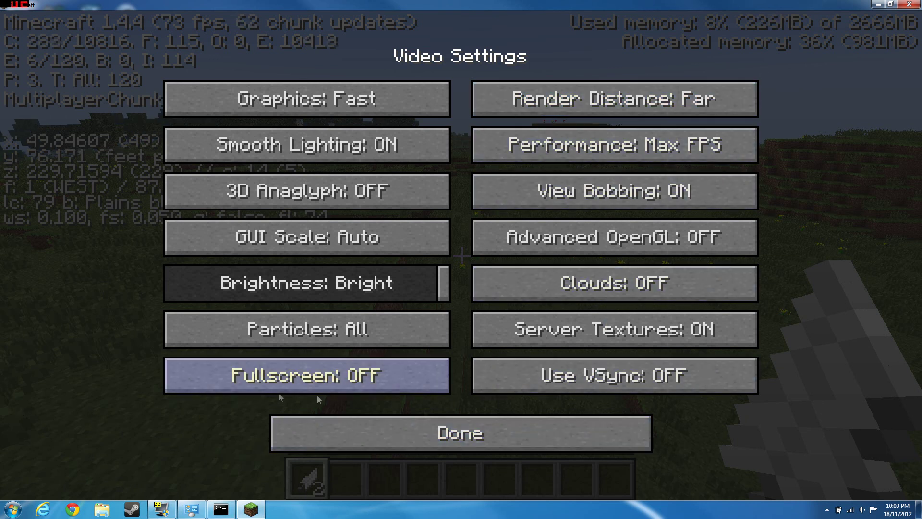
pyautogui.press('Escape')
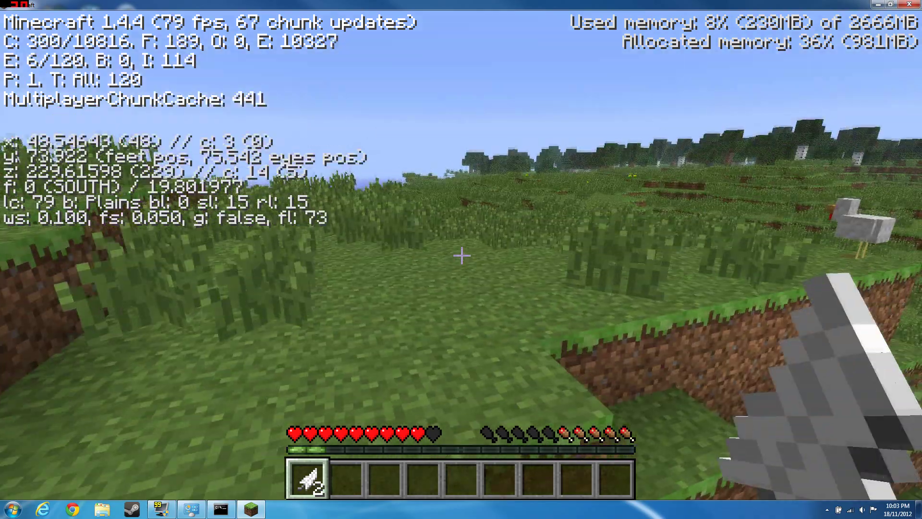
# Step: Run across the plains, kill the chicken, and eat the raw chicken from the second hotbar slot
pyautogui.press('w')
pyautogui.press('space')
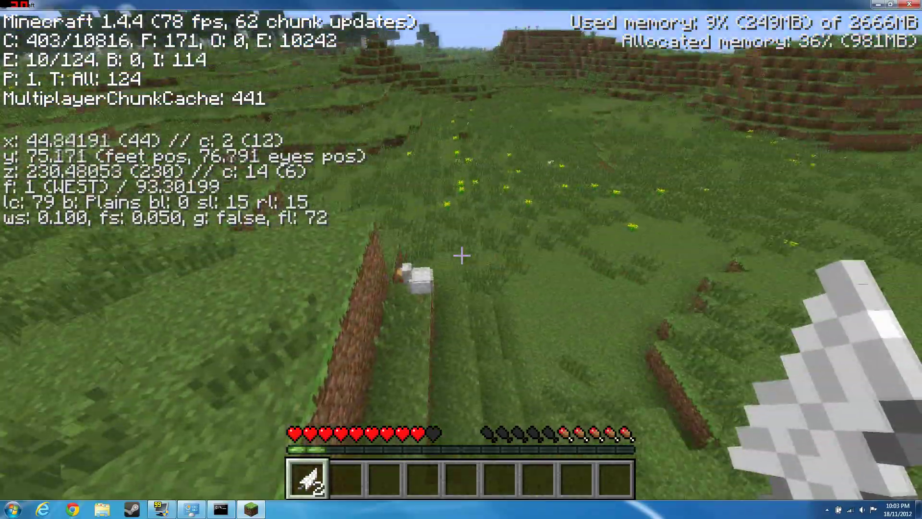
pyautogui.click(461, 255)
pyautogui.click(461, 256)
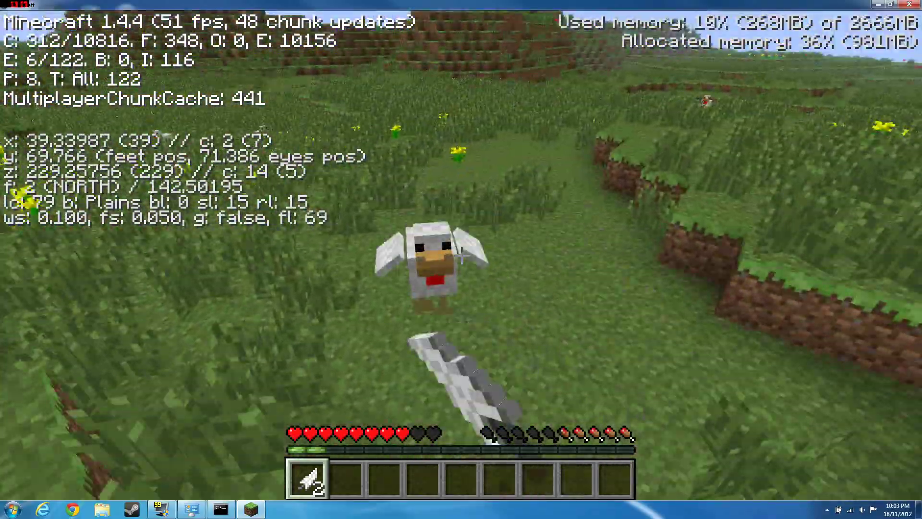
pyautogui.click(461, 255)
pyautogui.press('w')
pyautogui.click(462, 256)
pyautogui.click(461, 256)
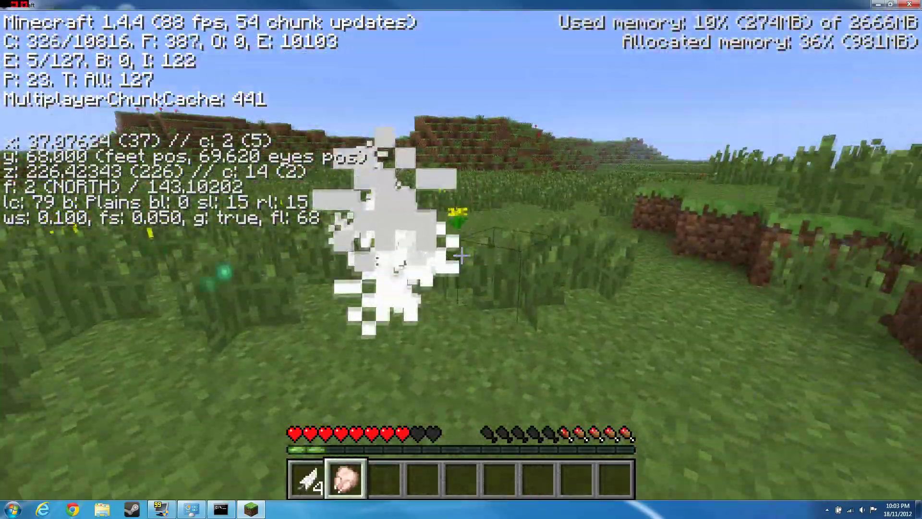
pyautogui.press('2')
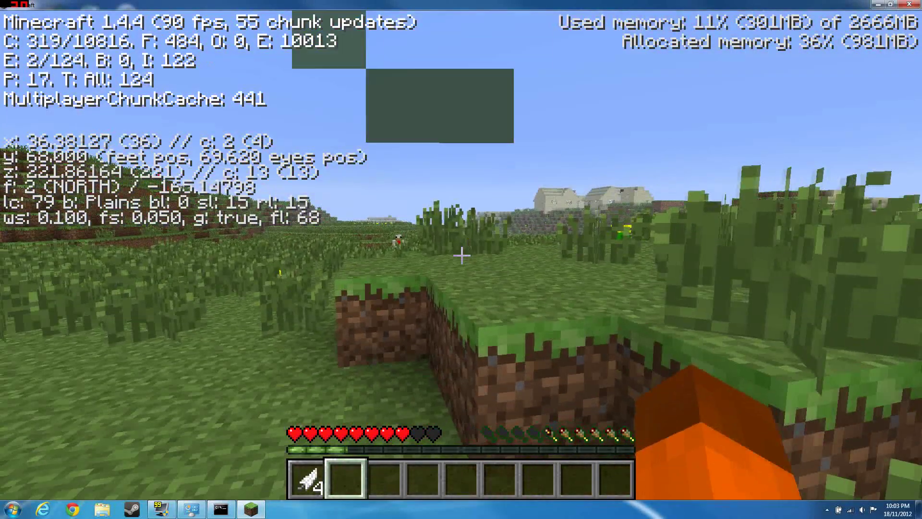
# Step: Set Graphics to Fancy and Clouds to ON in the Video Settings
pyautogui.press('Escape')
pyautogui.click(433, 294)
pyautogui.click(432, 293)
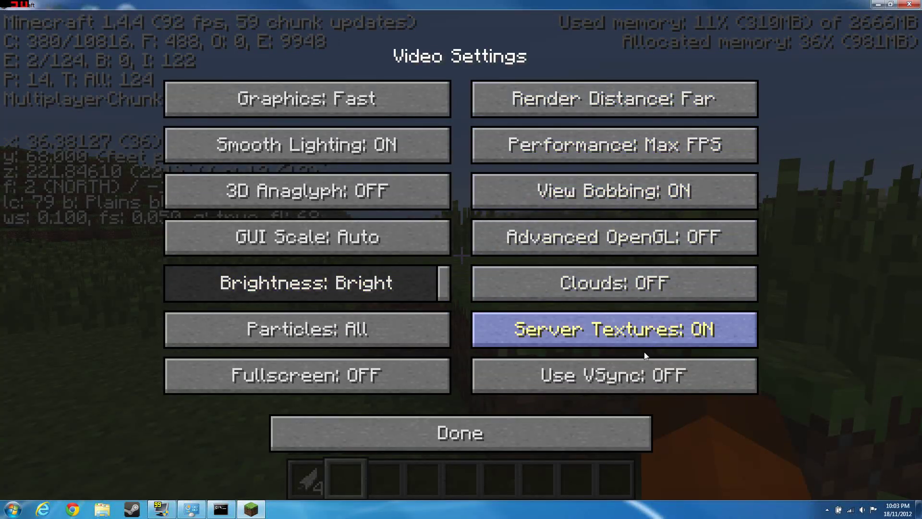
pyautogui.click(434, 116)
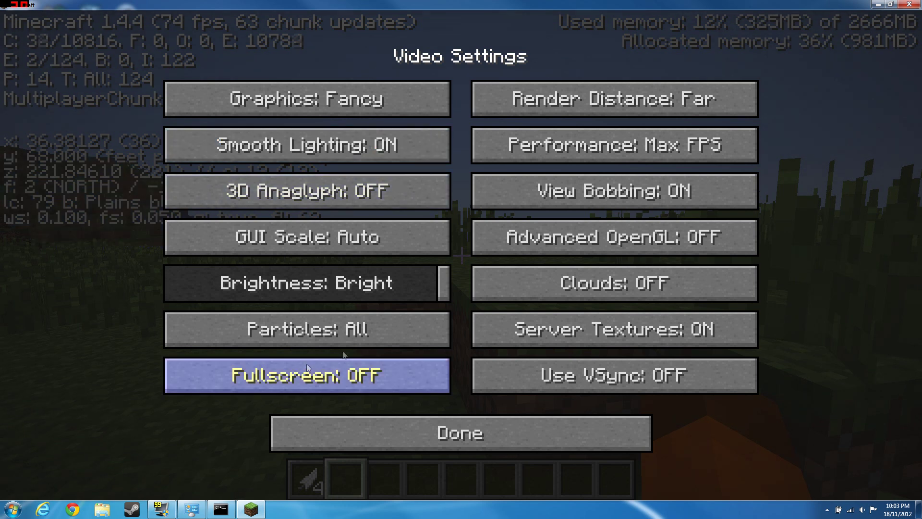
pyautogui.moveTo(307, 285); pyautogui.dragTo(488, 288)
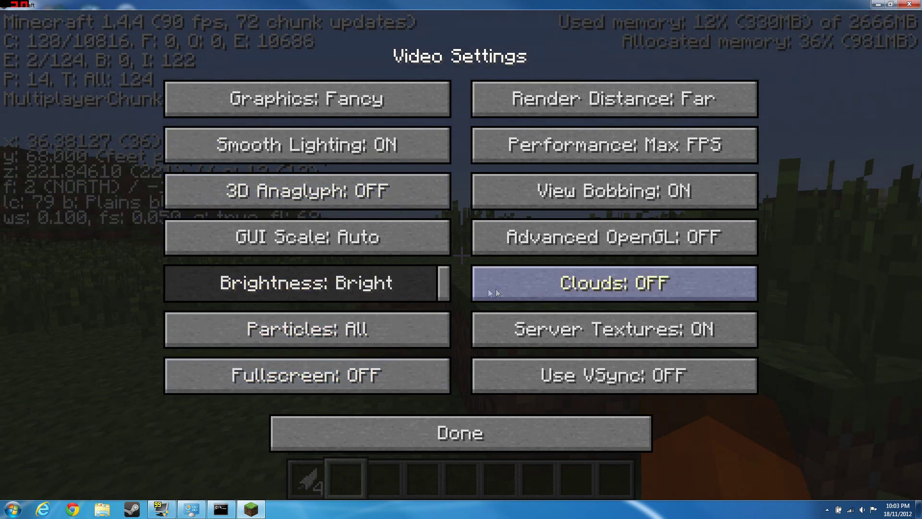
pyautogui.click(679, 282)
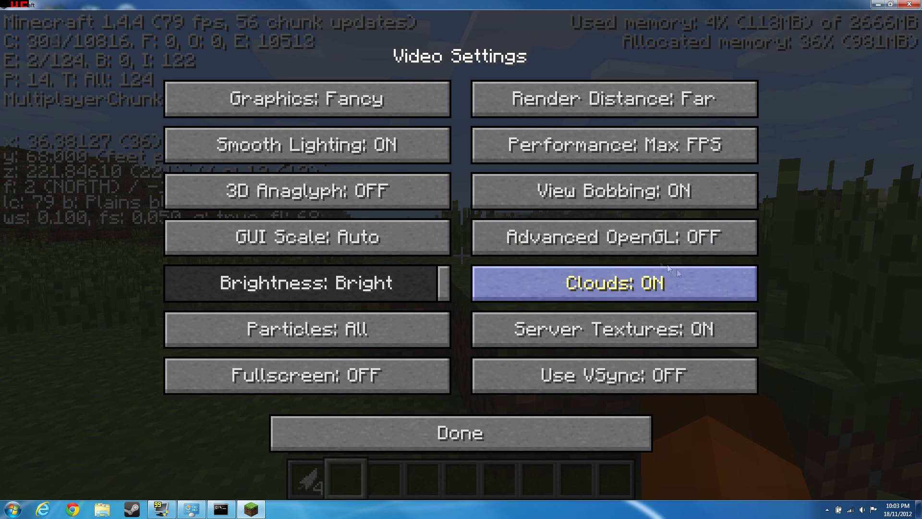
pyautogui.click(680, 288)
pyautogui.click(678, 290)
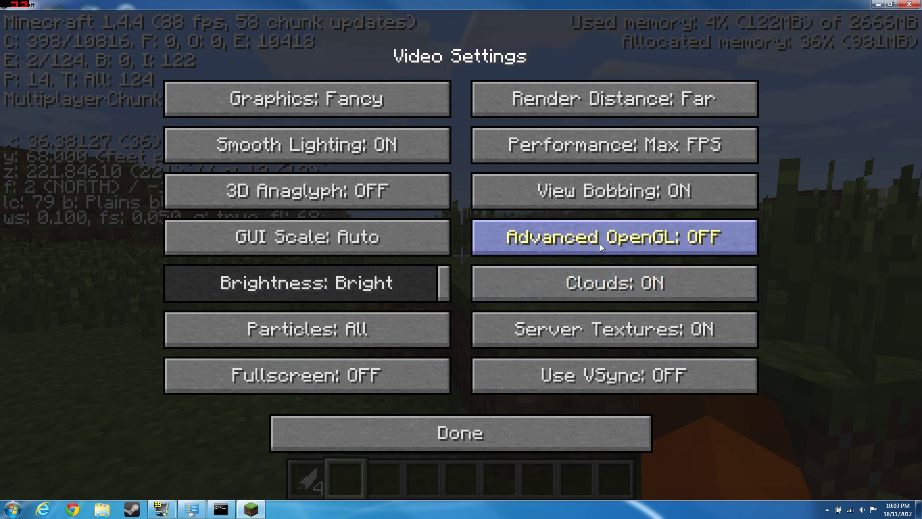
# Step: Try Advanced OpenGL, switch it back off, and walk through the world to check the frame rate
pyautogui.click(684, 241)
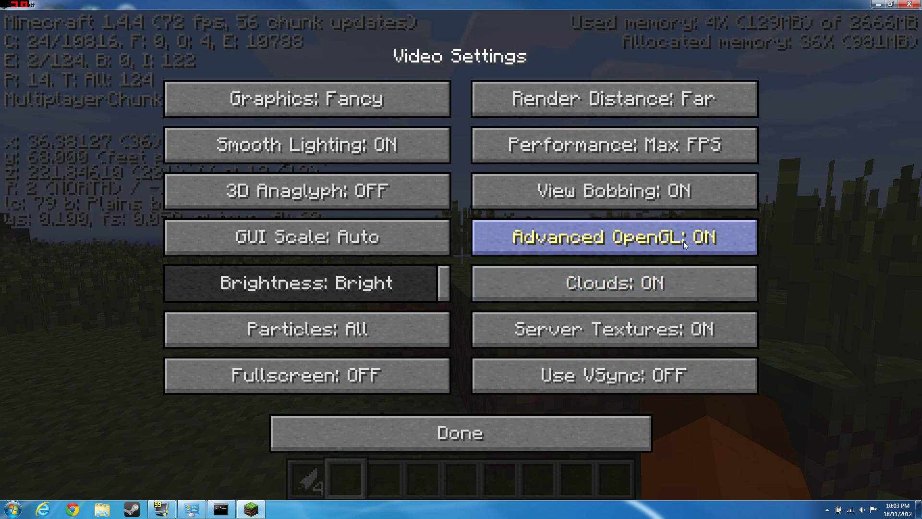
pyautogui.click(684, 241)
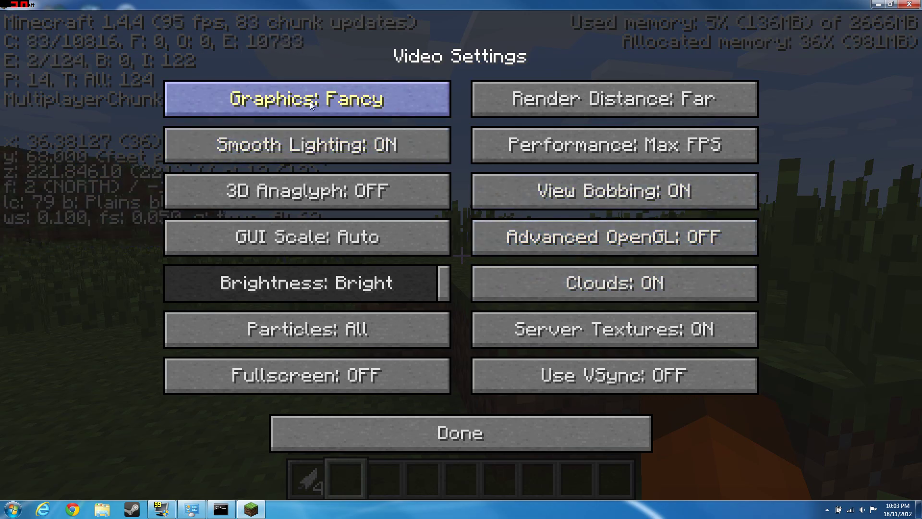
pyautogui.press('Escape')
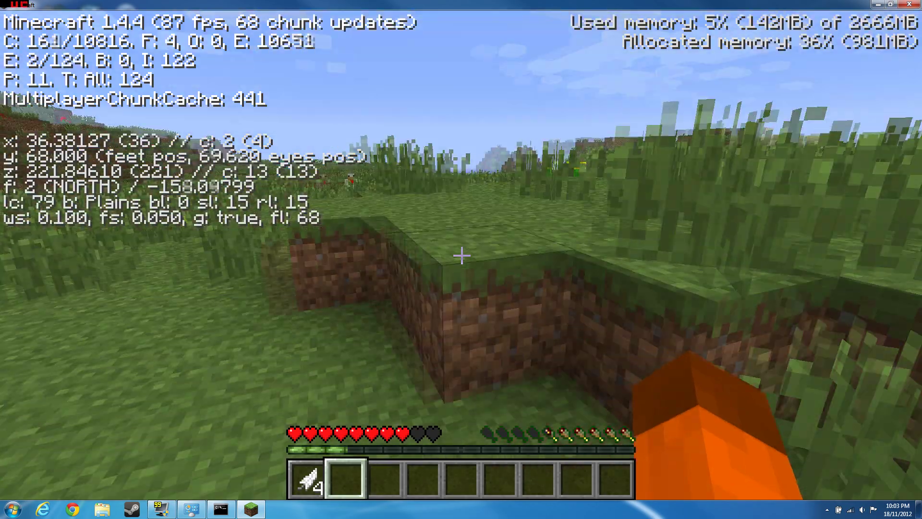
pyautogui.press('w')
pyautogui.press('space')
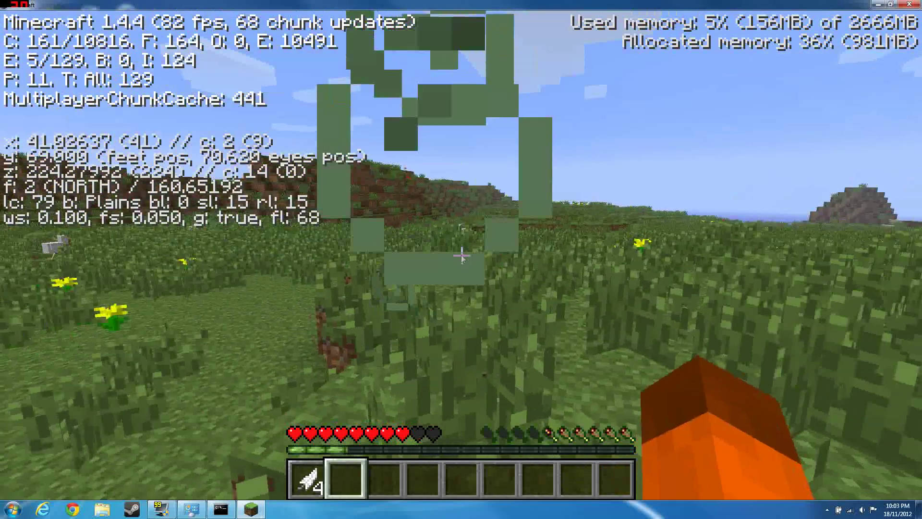
# Step: Reopen the Video Settings and switch Smooth Lighting off and back on
pyautogui.press('Escape')
pyautogui.click(394, 302)
pyautogui.click(398, 289)
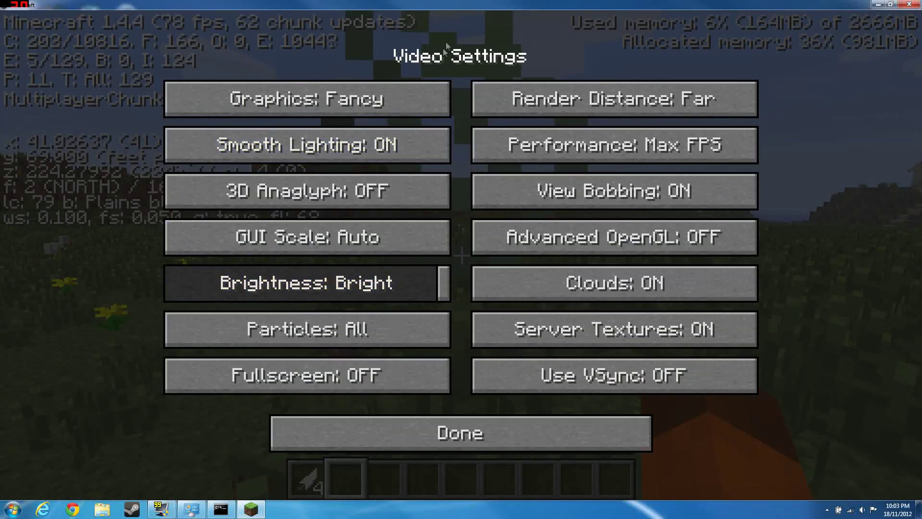
pyautogui.click(391, 154)
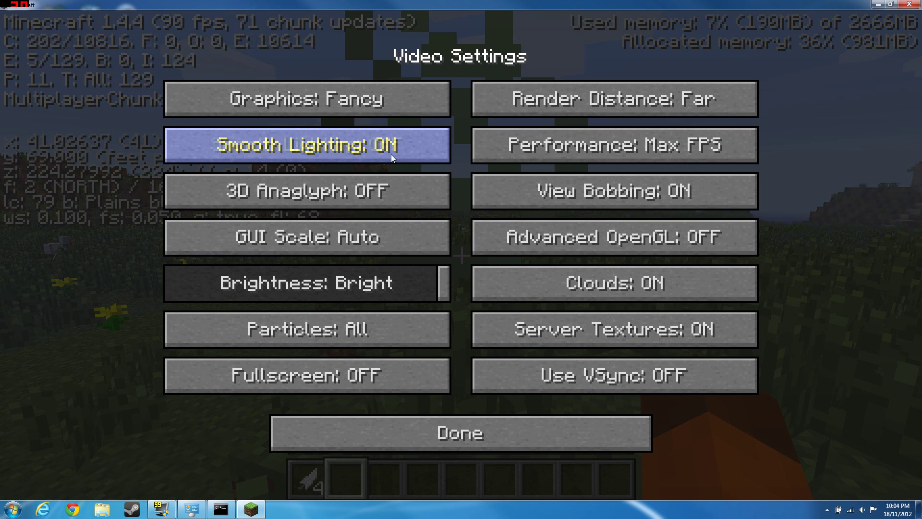
pyautogui.click(390, 155)
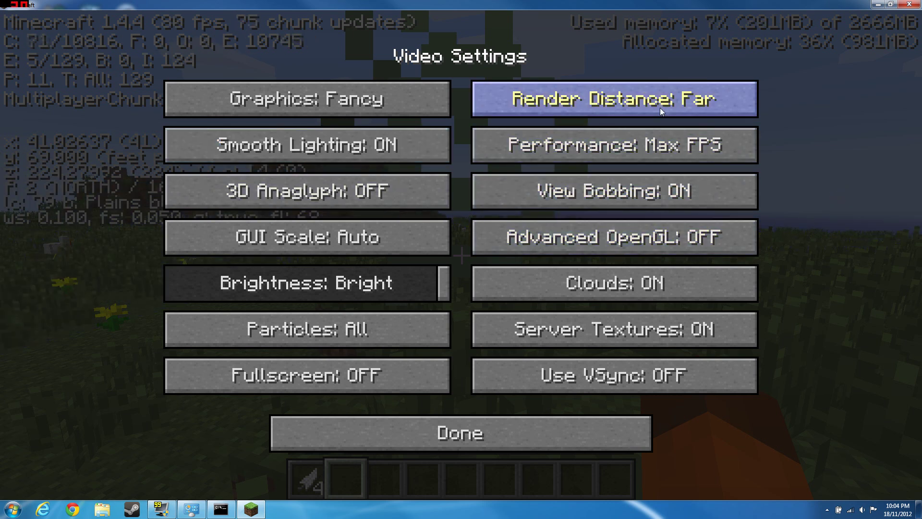
# Step: Cycle the Performance setting through its options, including Balanced, and return it to Max FPS
pyautogui.click(673, 160)
pyautogui.click(680, 159)
pyautogui.click(687, 159)
pyautogui.click(689, 160)
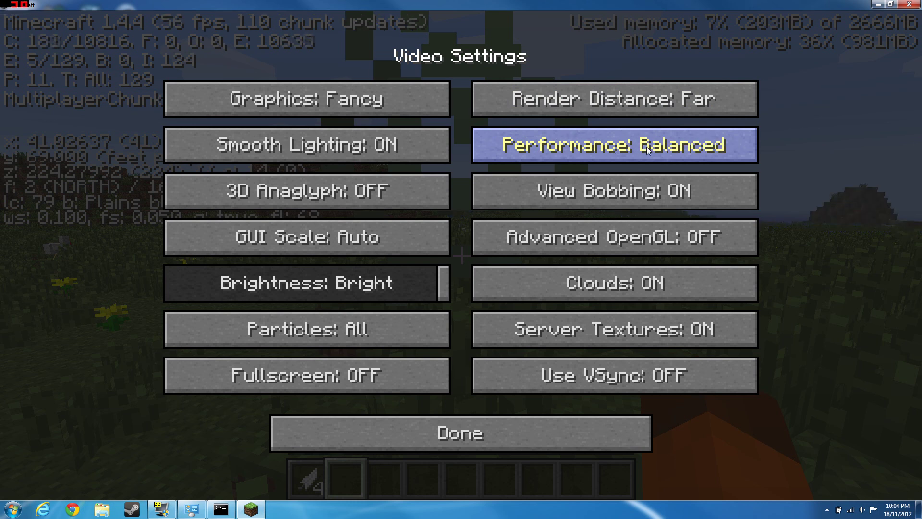
pyautogui.click(699, 159)
pyautogui.click(699, 159)
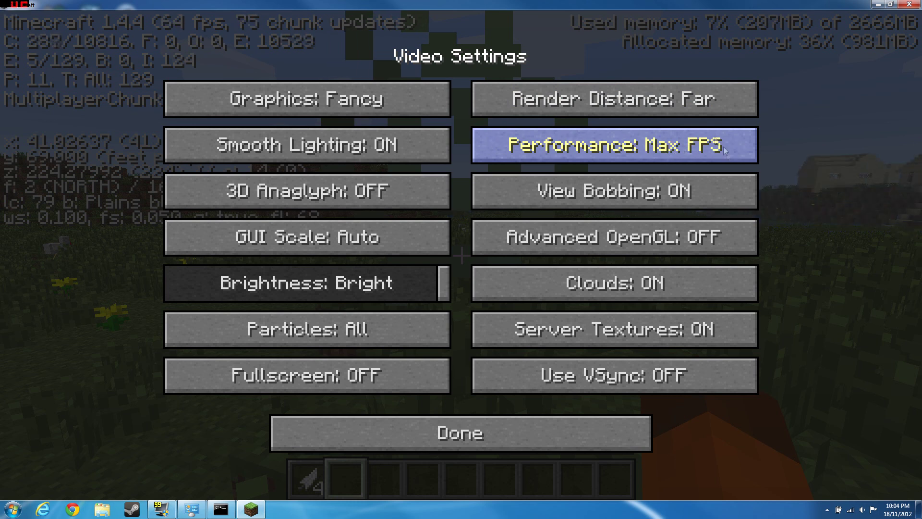
# Step: Try the shorter Render Distance options and leave the setting on Tiny
pyautogui.click(665, 104)
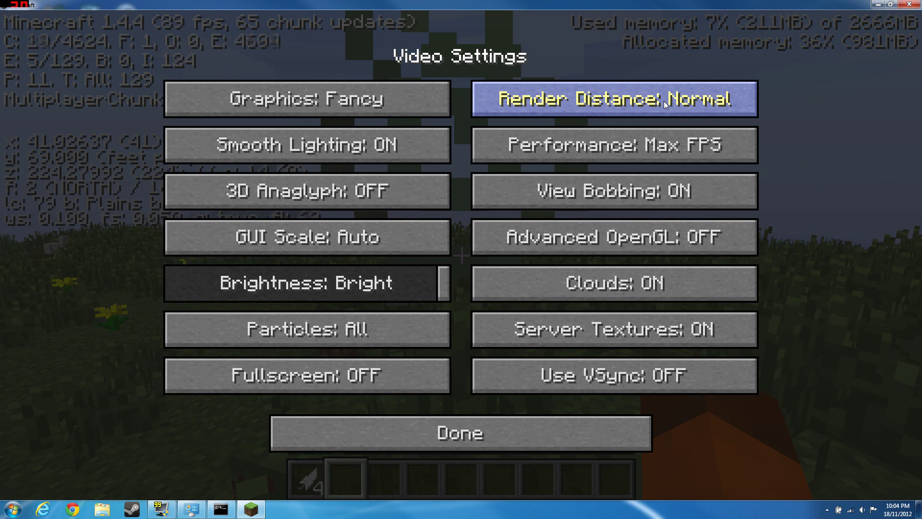
pyautogui.click(665, 103)
pyautogui.click(665, 103)
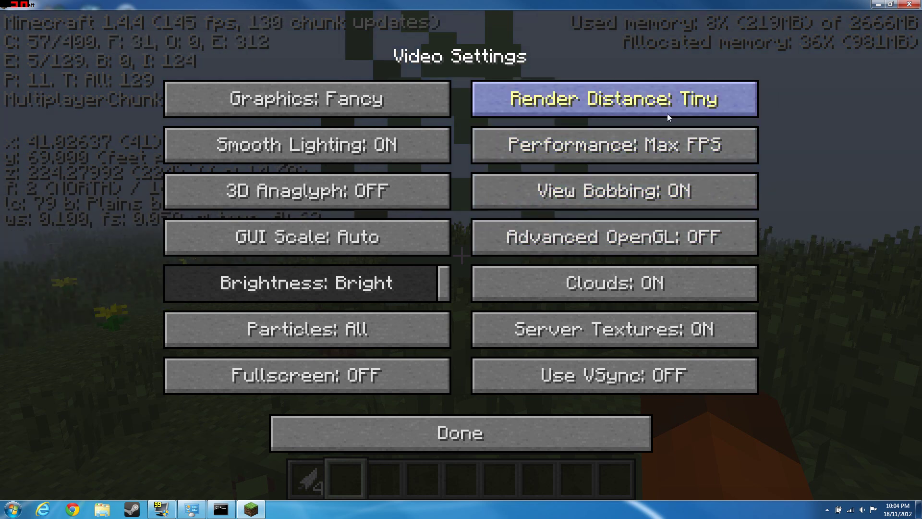
pyautogui.click(681, 113)
pyautogui.click(681, 114)
pyautogui.click(681, 114)
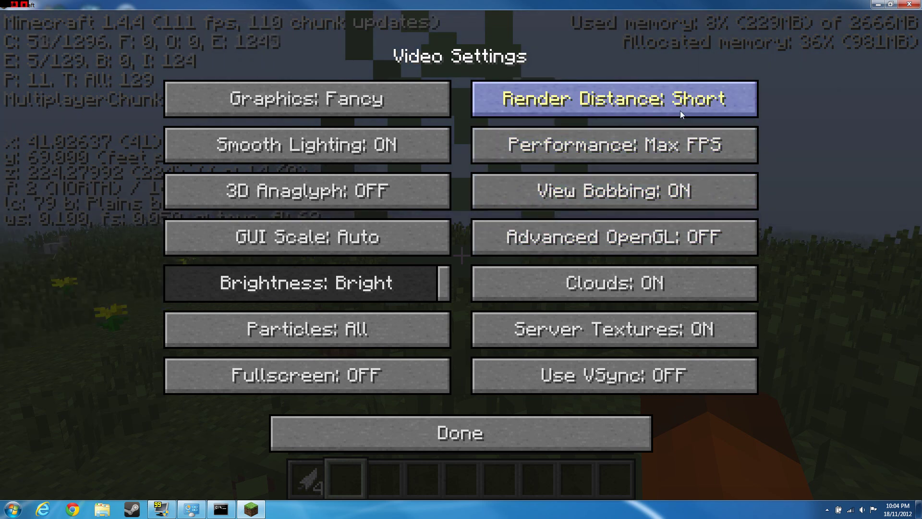
pyautogui.click(681, 114)
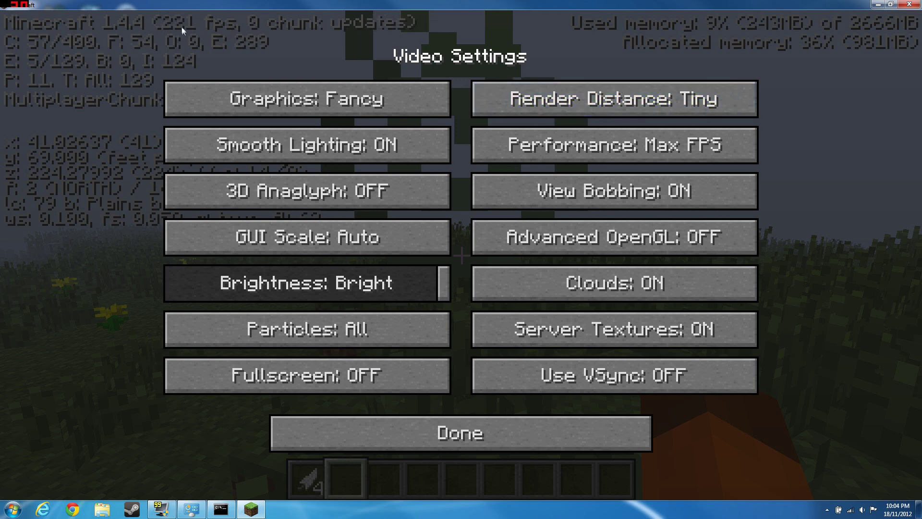
# Step: Return to the world and run across the plains to check the frame rate with Tiny render distance
pyautogui.press('Escape')
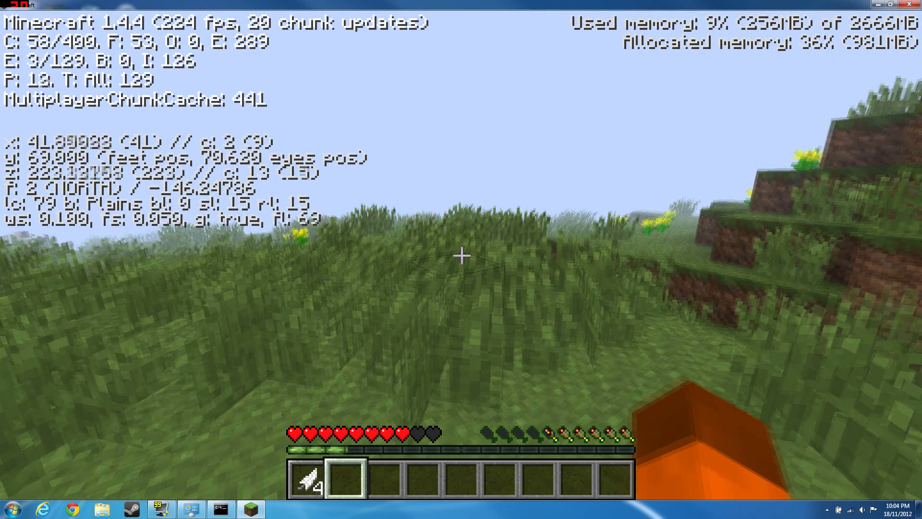
pyautogui.press('w')
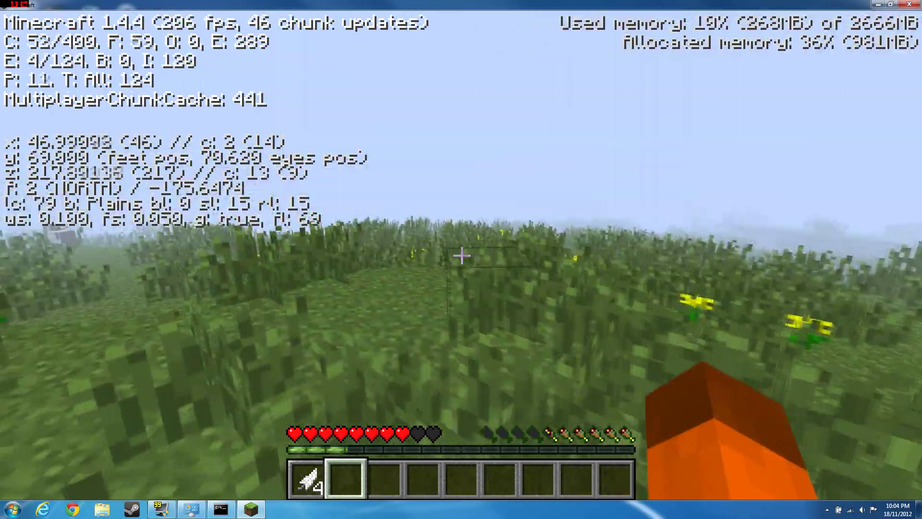
pyautogui.press('w')
pyautogui.press('space')
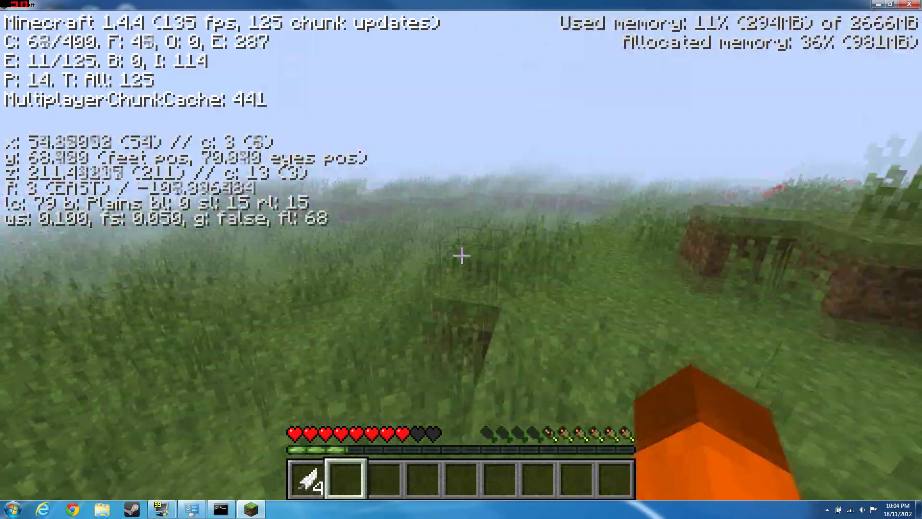
pyautogui.press('w')
# Step: Reopen the Video Settings and set Render Distance back to Far
pyautogui.press('Escape')
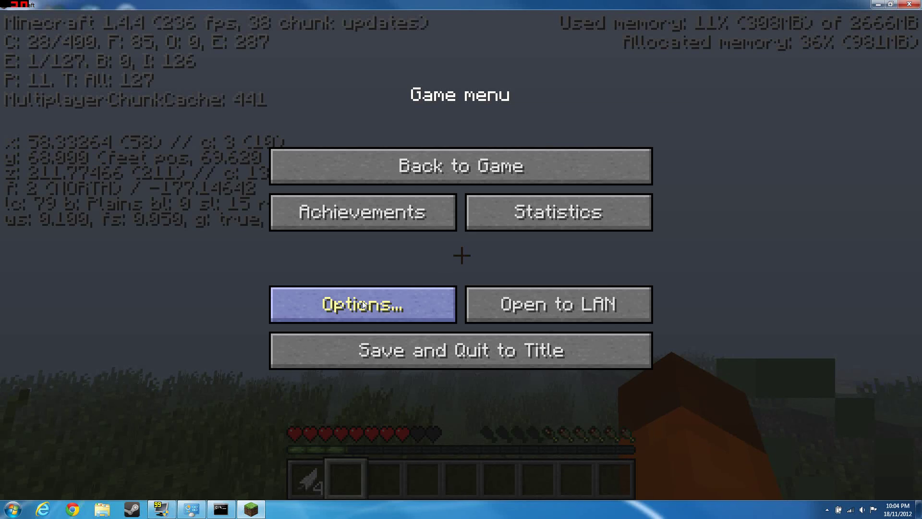
pyautogui.click(363, 304)
pyautogui.click(356, 278)
pyautogui.click(742, 106)
pyautogui.click(742, 105)
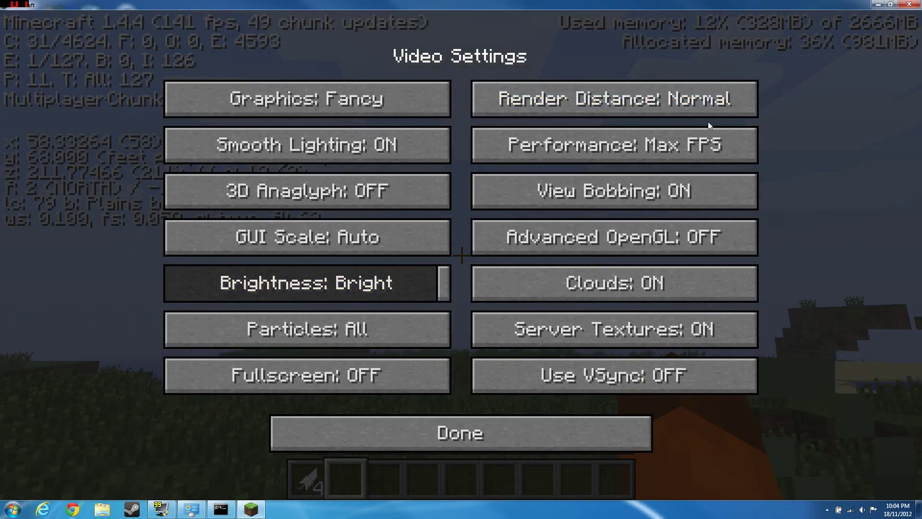
pyautogui.click(711, 106)
pyautogui.click(710, 106)
pyautogui.click(710, 105)
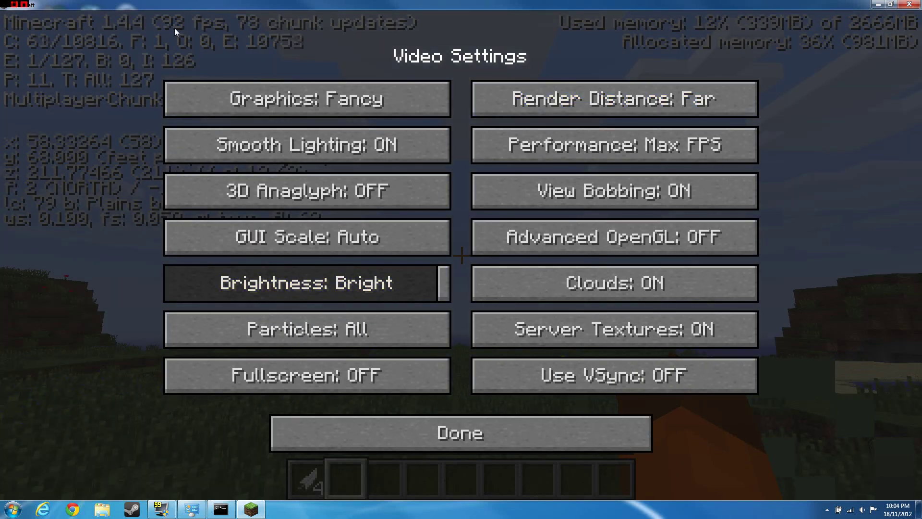
# Step: Cycle Particles through Decreased and back to All, and toggle Use VSync on and back OFF
pyautogui.click(286, 338)
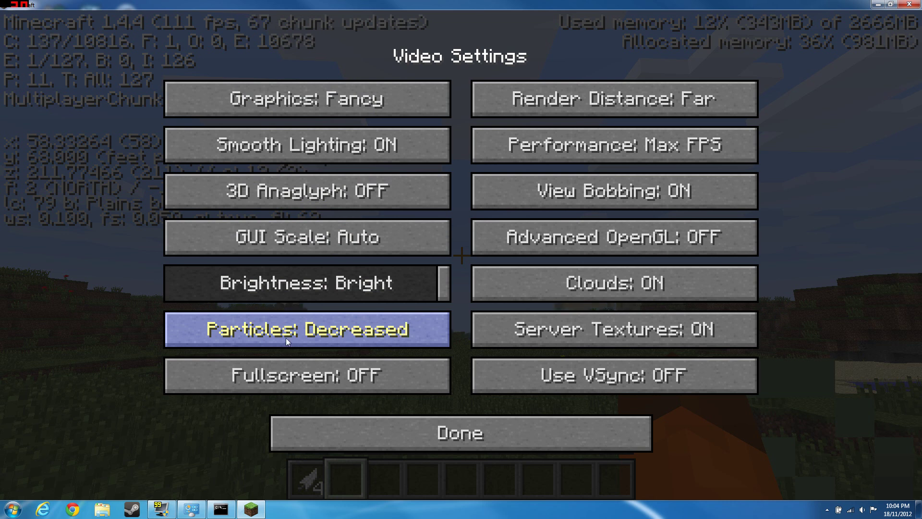
pyautogui.click(287, 338)
pyautogui.click(287, 337)
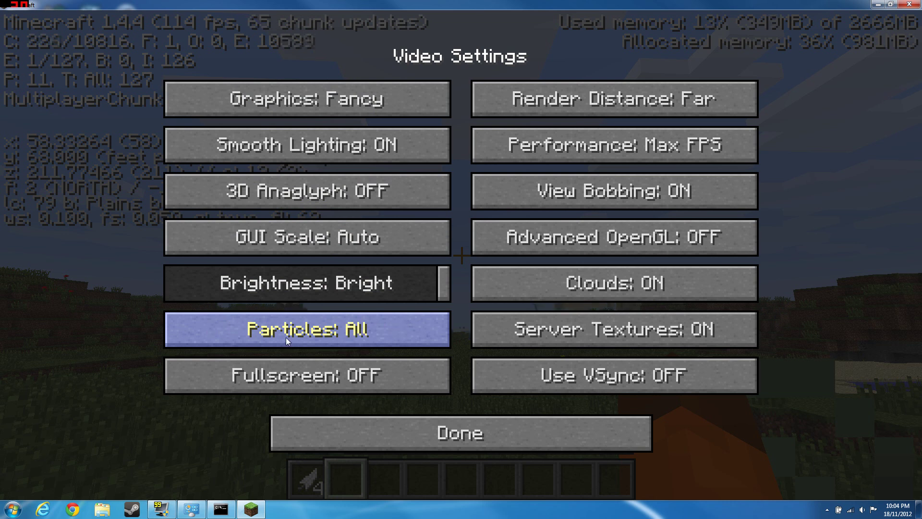
pyautogui.click(654, 385)
pyautogui.click(673, 382)
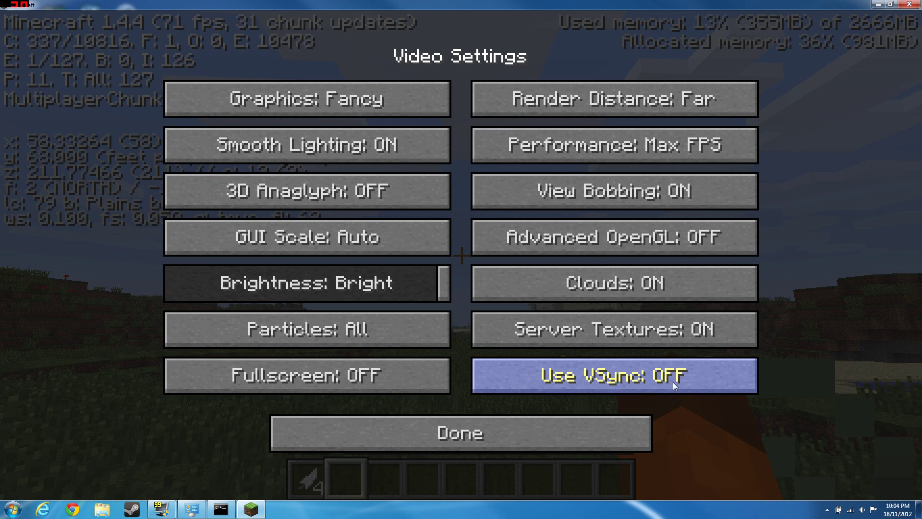
# Step: Leave the options, save and quit the world to the title screen, and close the game
pyautogui.click(616, 426)
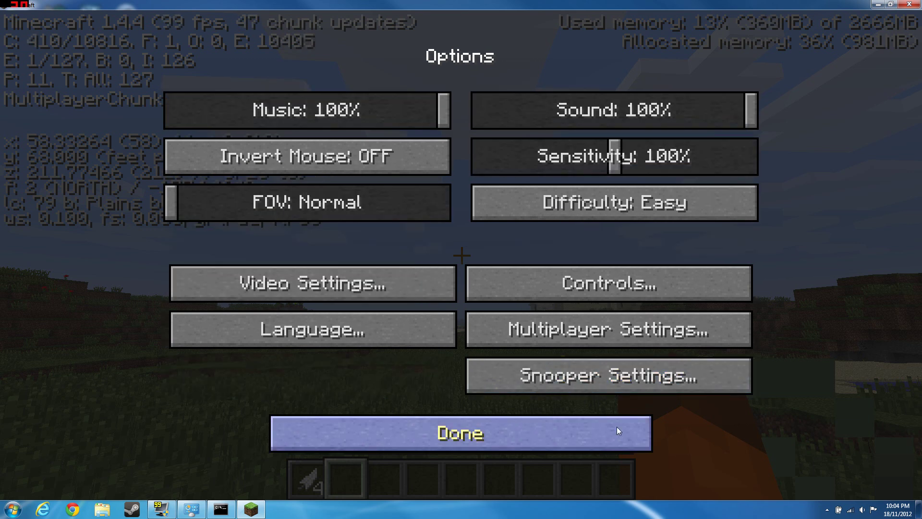
pyautogui.click(617, 427)
pyautogui.click(547, 356)
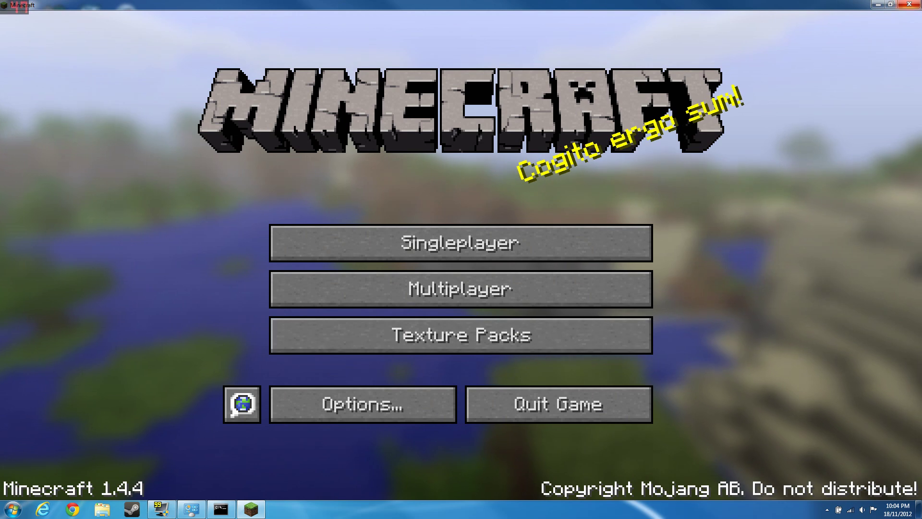
pyautogui.click(909, 4)
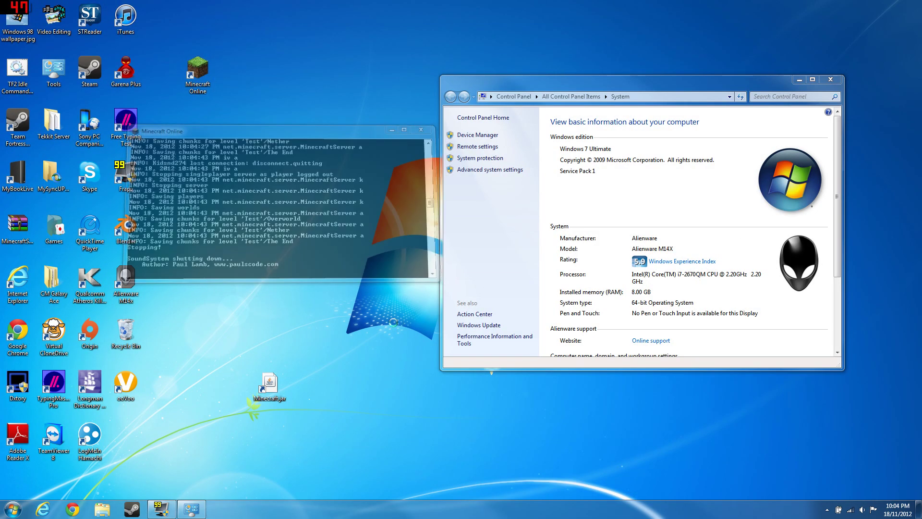
# Step: Switch to the NVIDIA Control Panel from the desktop and maximize it to show the Manage 3D Settings page
pyautogui.rightClick(395, 323)
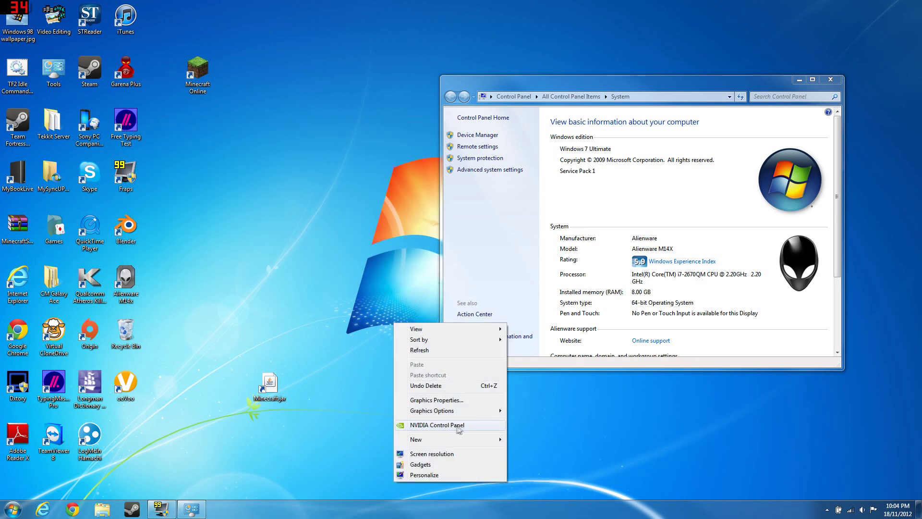
pyautogui.rightClick(365, 310)
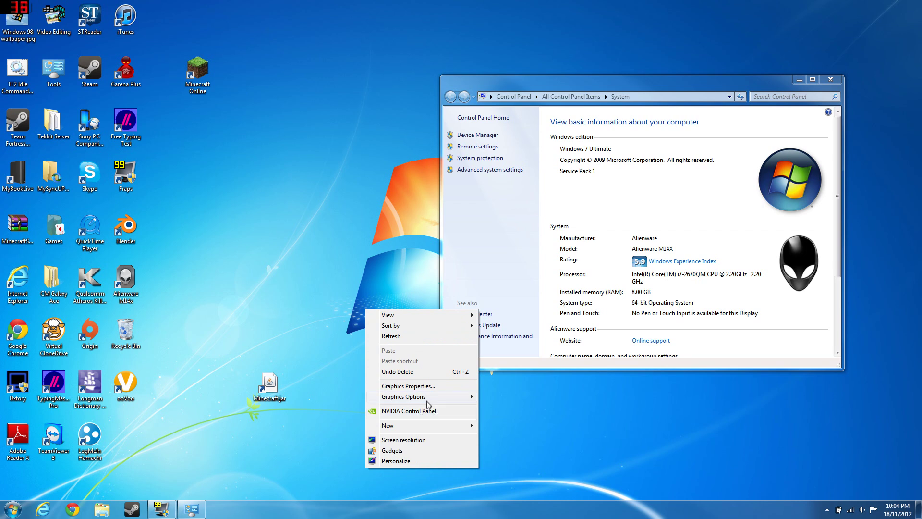
pyautogui.moveTo(427, 401)
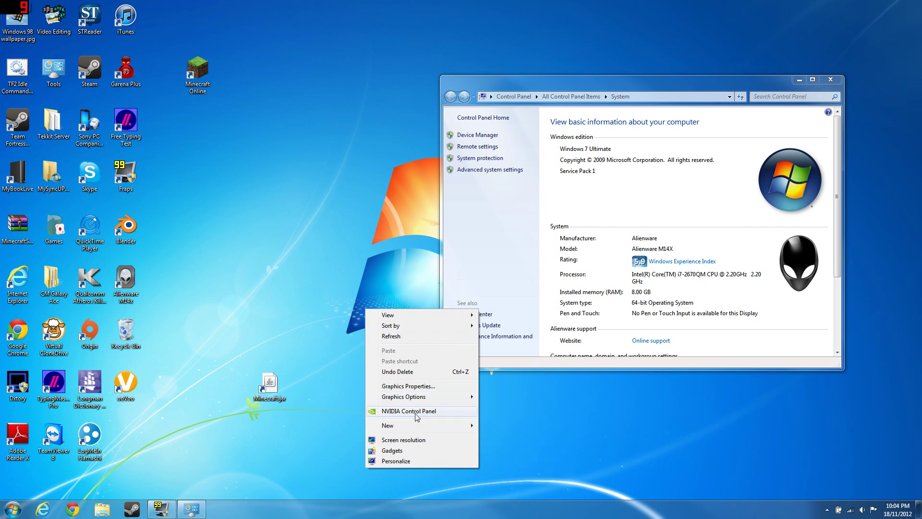
pyautogui.click(416, 416)
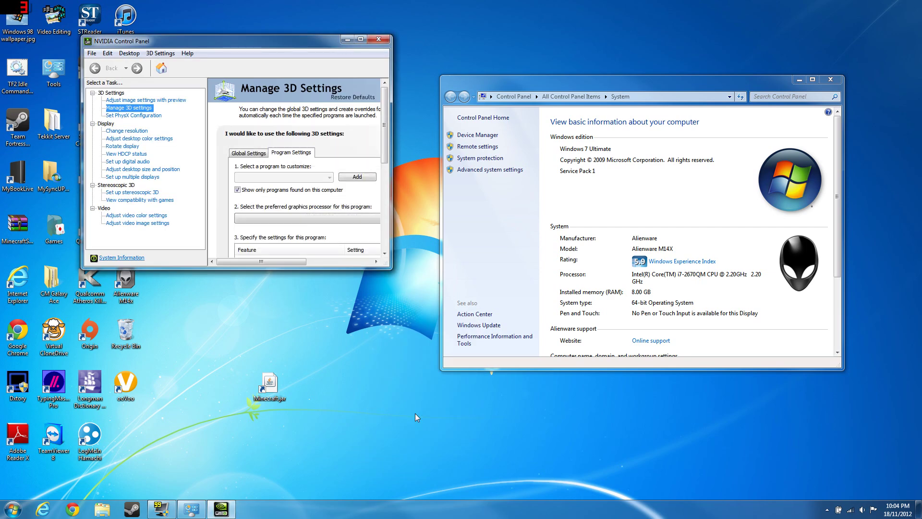
pyautogui.click(361, 39)
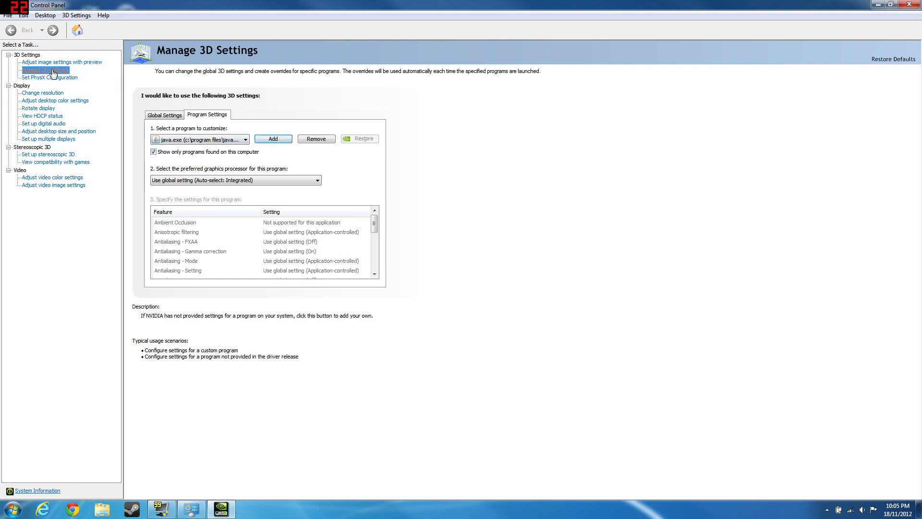
# Step: Add java.exe from C:\Program Files\Java\jre6\bin as the program to customize in the 3D program settings
pyautogui.click(272, 139)
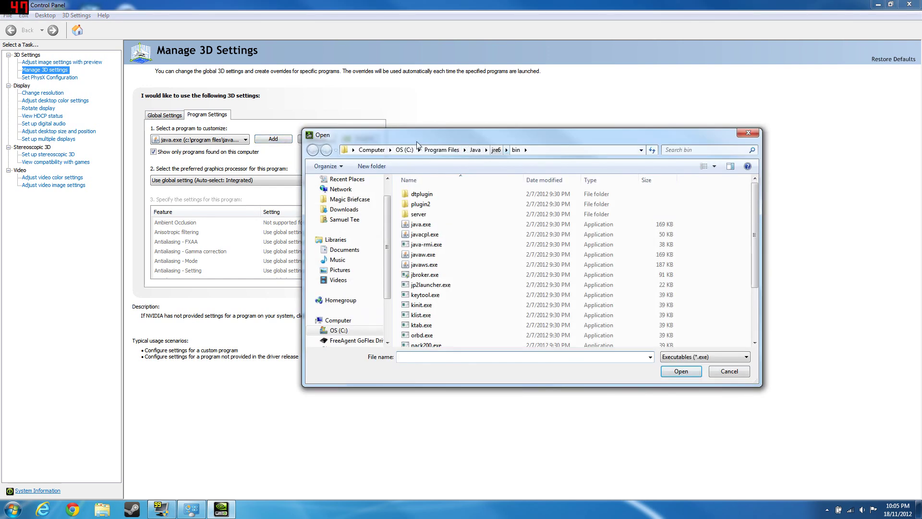
pyautogui.click(440, 150)
pyautogui.click(372, 150)
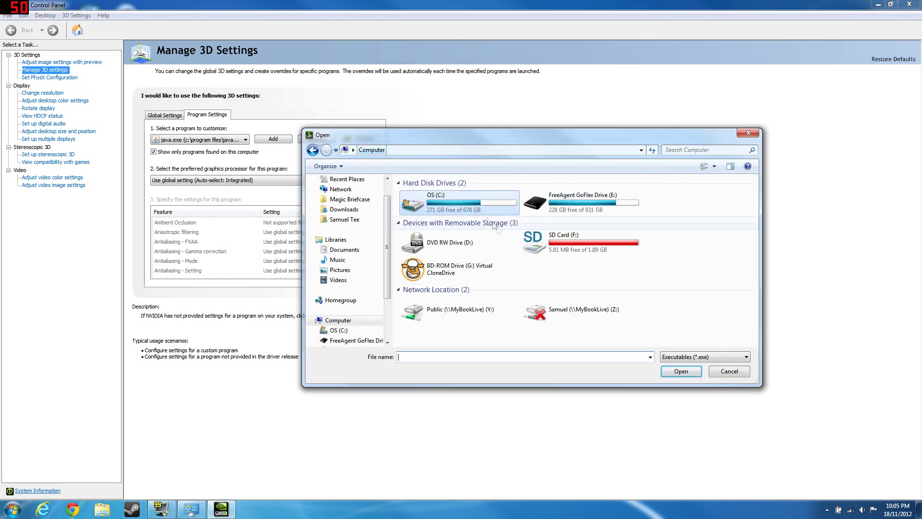
pyautogui.doubleClick(456, 196)
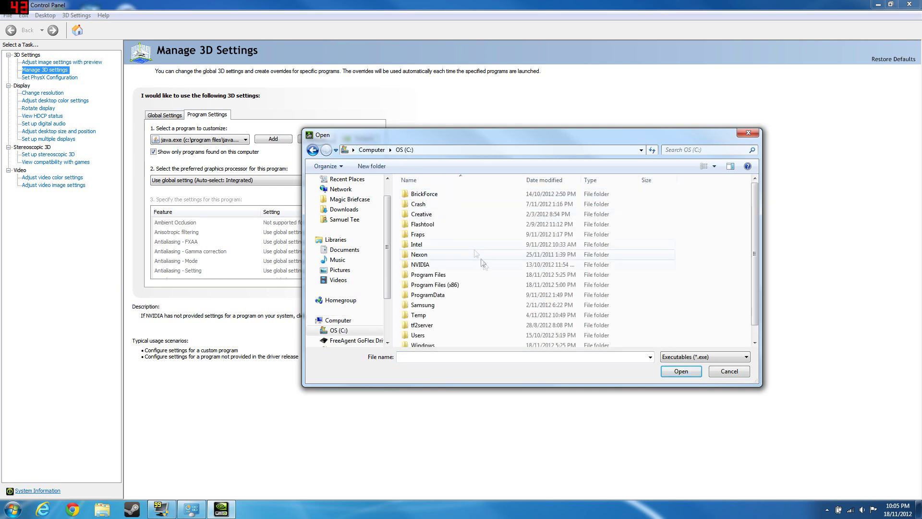
pyautogui.doubleClick(480, 274)
pyautogui.scroll(-5, 485, 251)
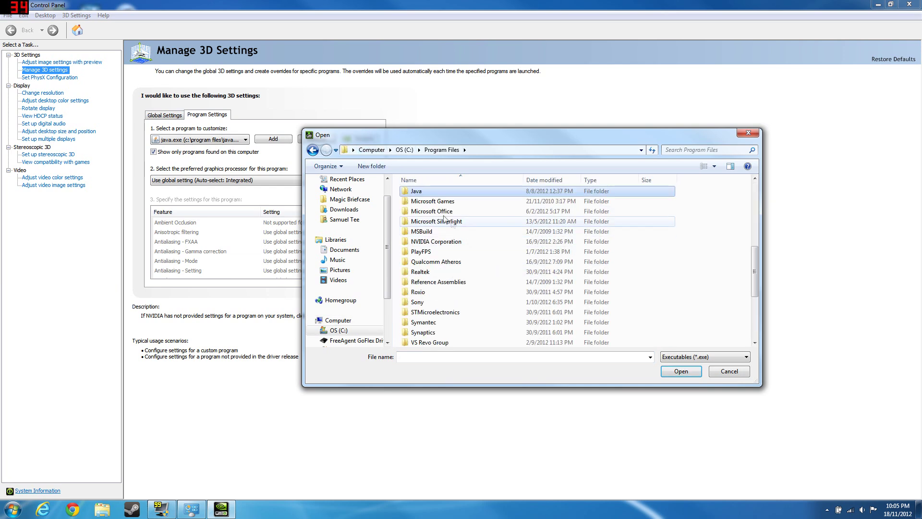
pyautogui.doubleClick(423, 191)
pyautogui.doubleClick(434, 194)
pyautogui.doubleClick(434, 194)
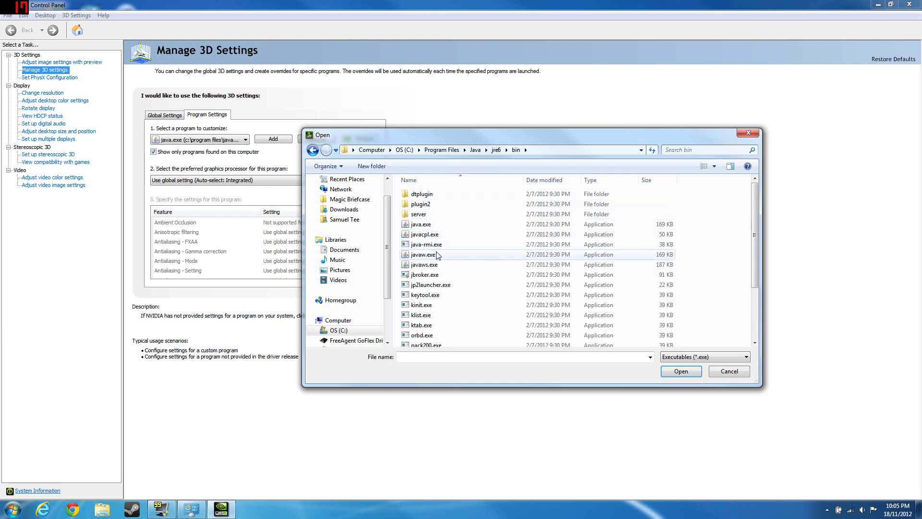
pyautogui.doubleClick(425, 224)
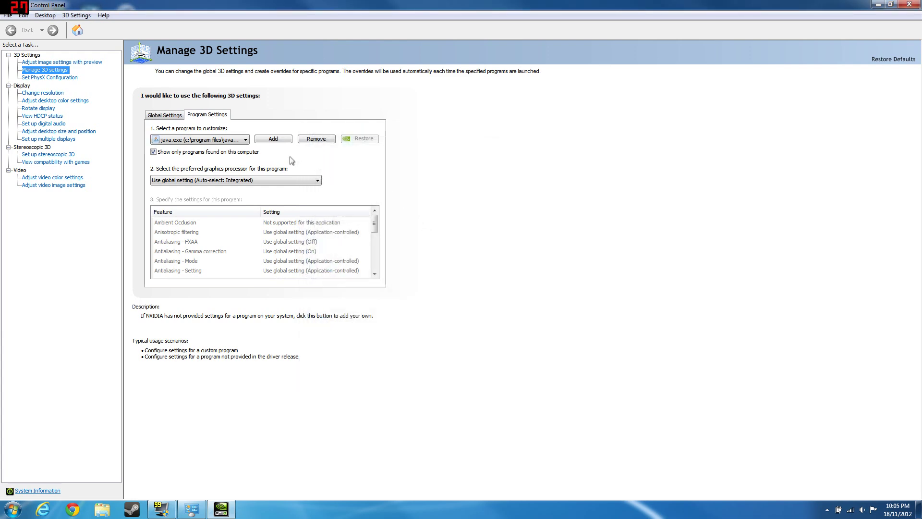
# Step: Set the preferred graphics processor for java.exe to High-performance NVIDIA processor, apply it, and close the NVIDIA Control Panel
pyautogui.click(271, 180)
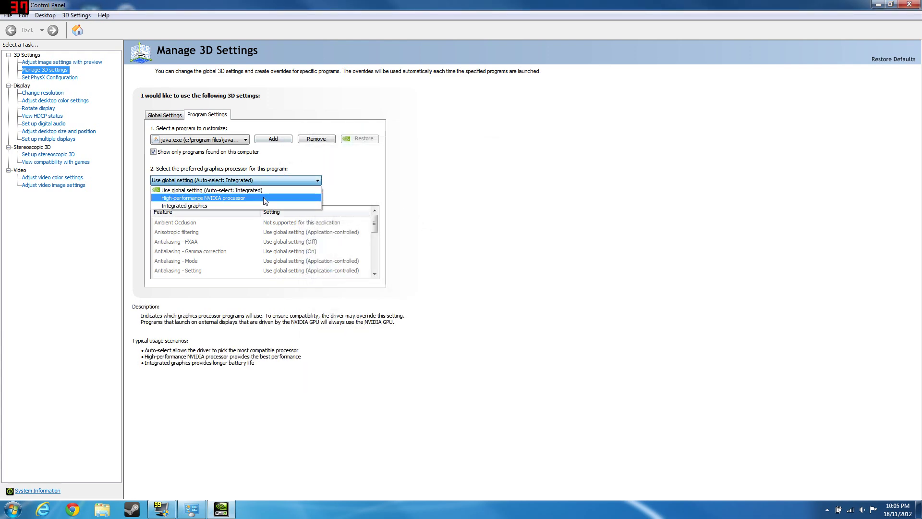
pyautogui.click(208, 199)
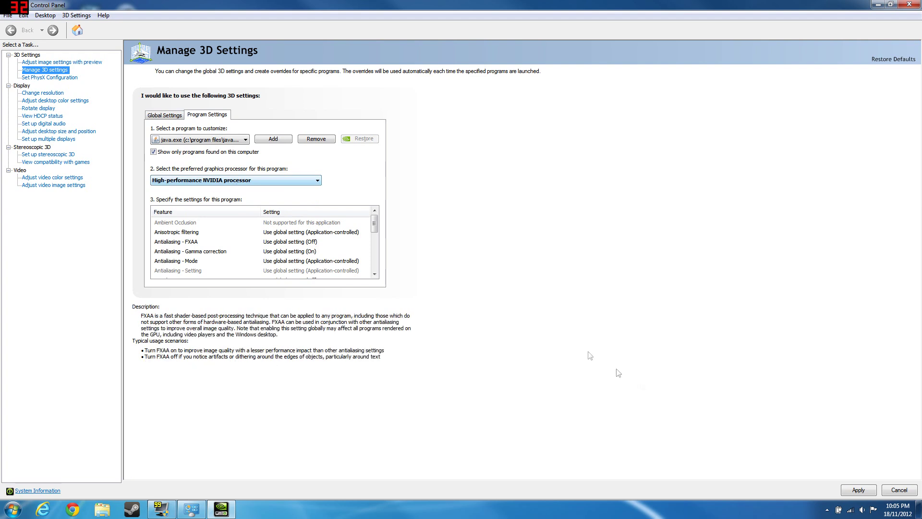
pyautogui.click(859, 490)
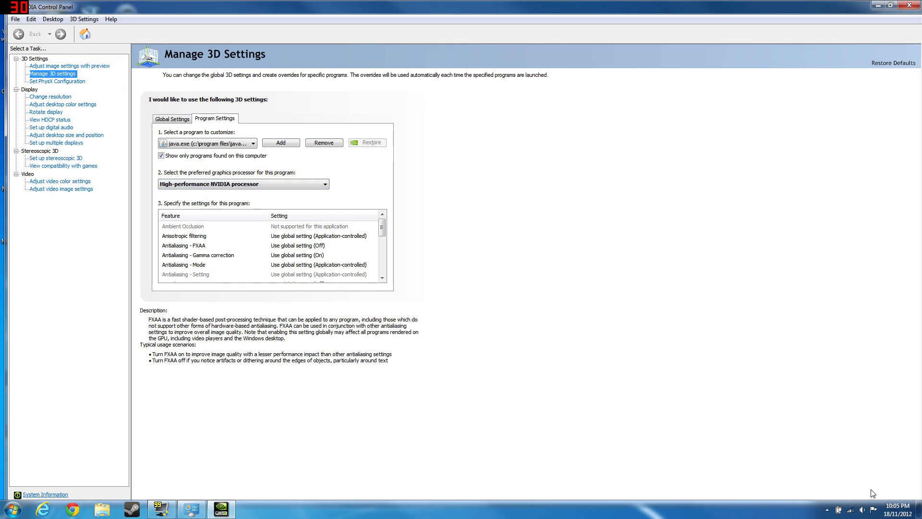
pyautogui.doubleClick(52, 10)
pyautogui.doubleClick(120, 5)
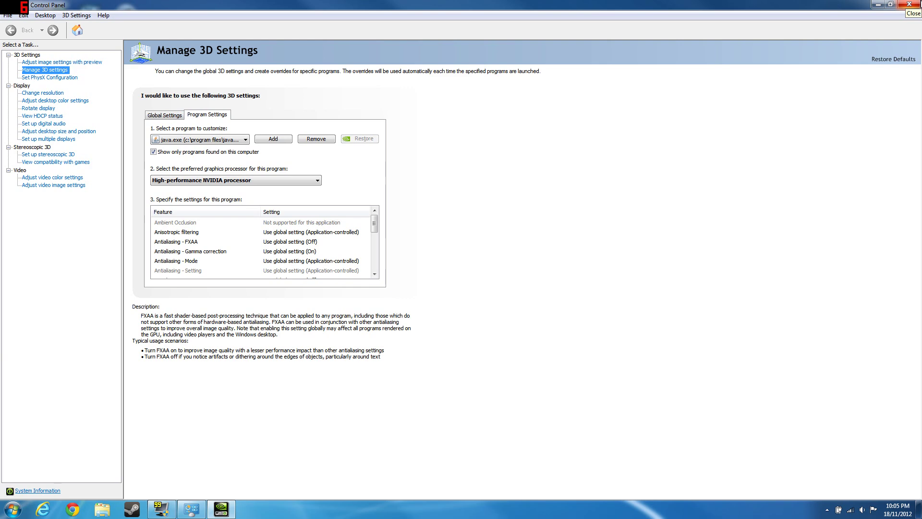
pyautogui.click(909, 4)
# Step: Open the Intel Graphics and Media Control Panel from the desktop's Graphics Properties
pyautogui.rightClick(335, 231)
pyautogui.moveTo(379, 322)
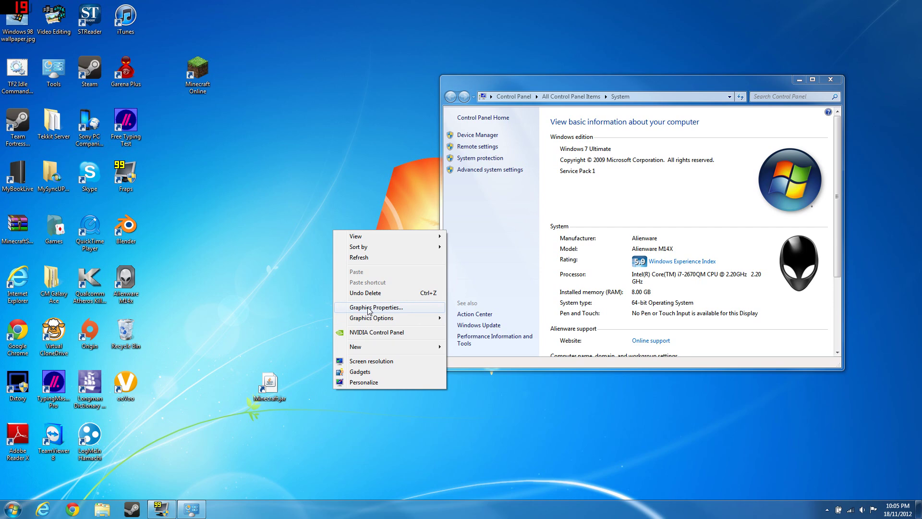
pyautogui.click(368, 308)
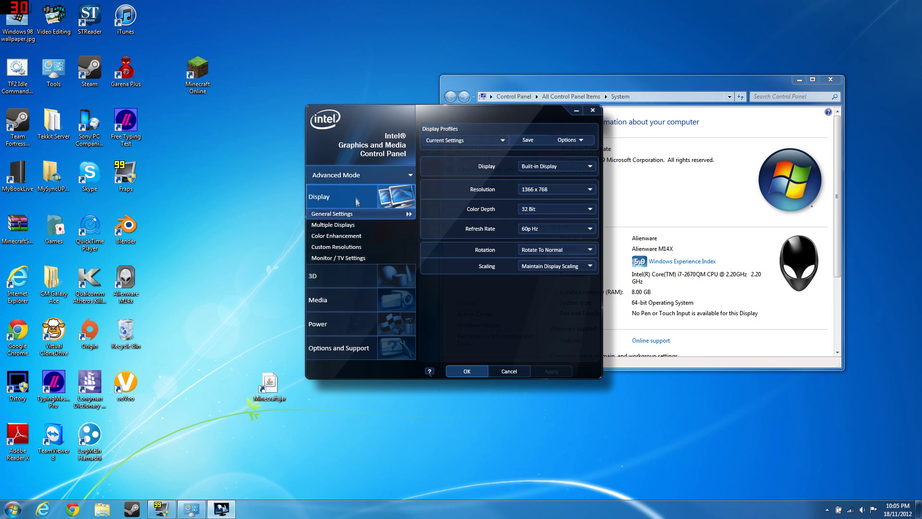
pyautogui.click(360, 175)
pyautogui.click(358, 211)
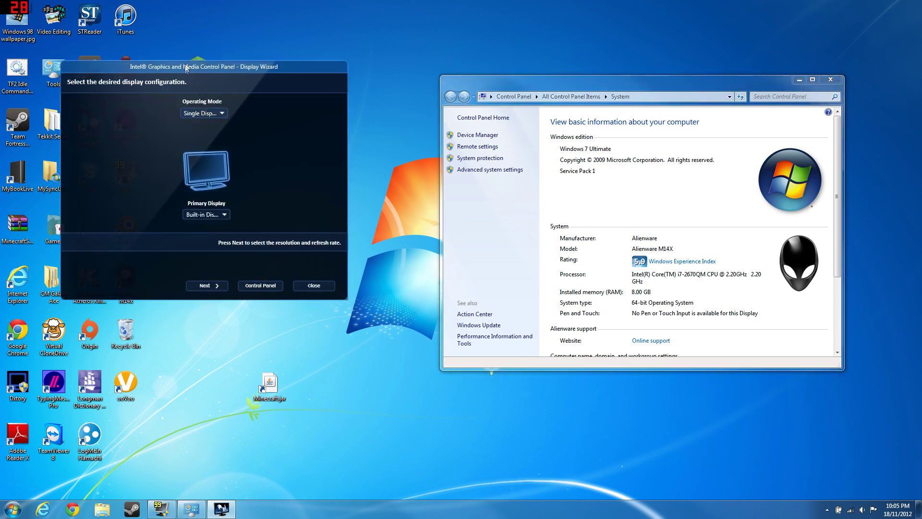
pyautogui.click(260, 286)
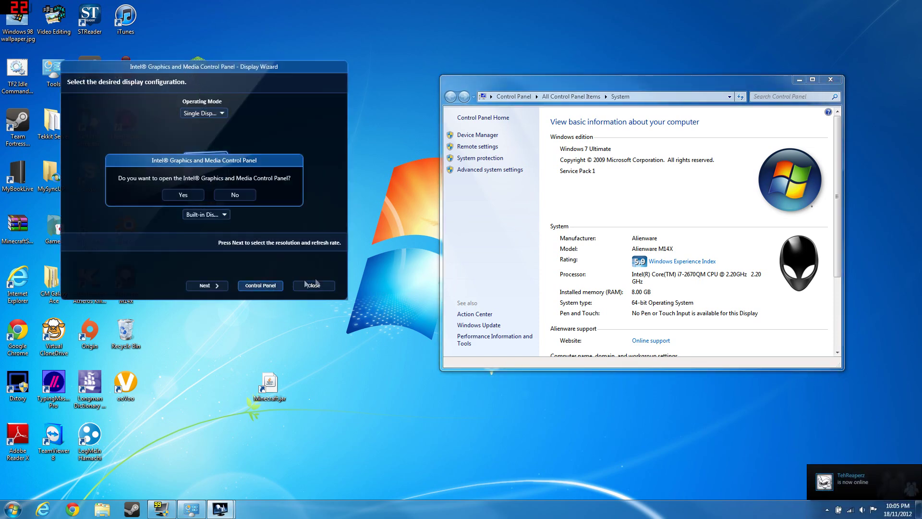
pyautogui.click(182, 195)
pyautogui.click(361, 176)
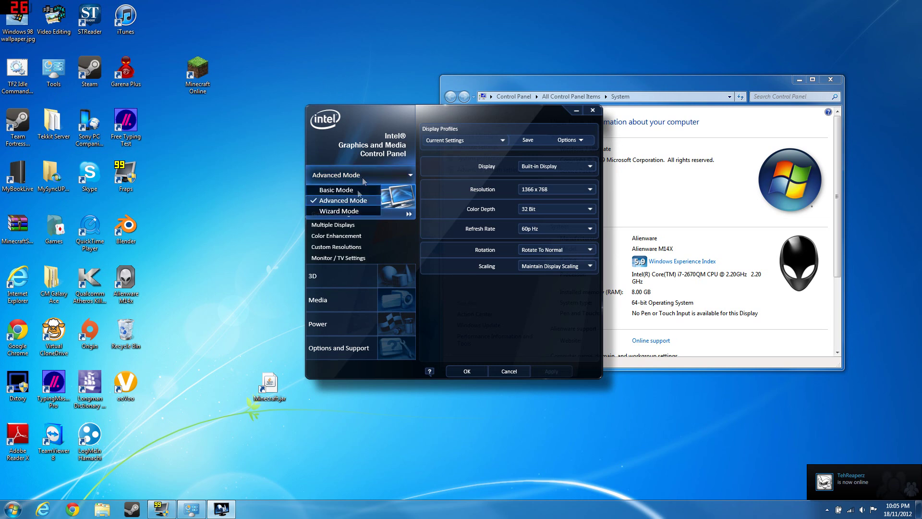
pyautogui.click(353, 200)
pyautogui.click(362, 176)
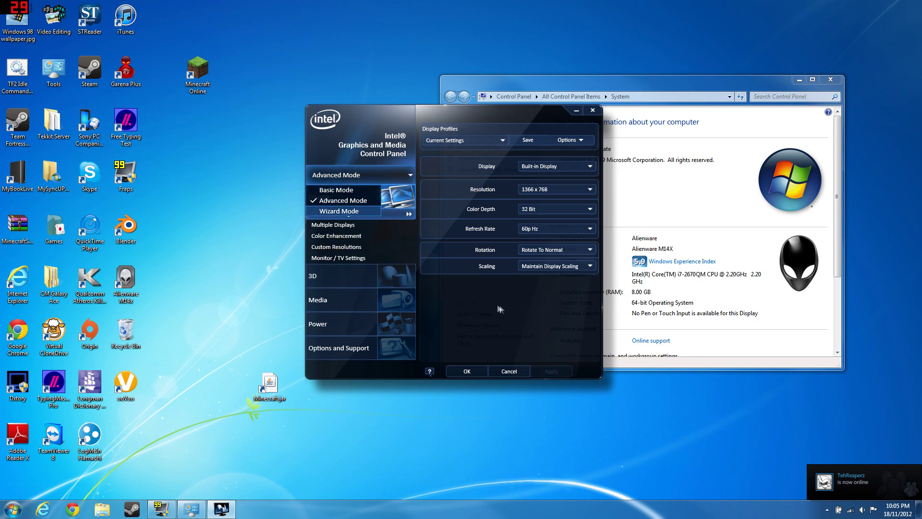
pyautogui.click(354, 238)
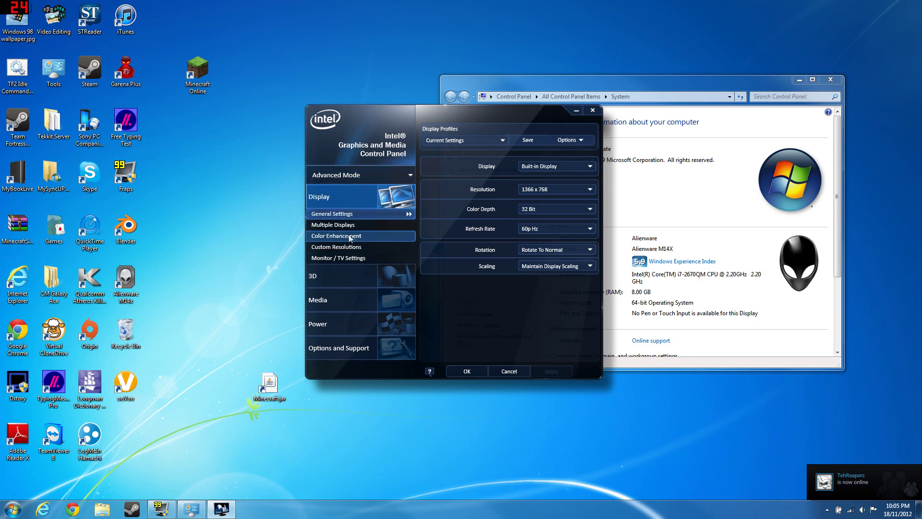
# Step: Turn off Custom Settings in the 3D settings, move 3D Preference to Performance, and close the Intel panel without applying
pyautogui.click(364, 289)
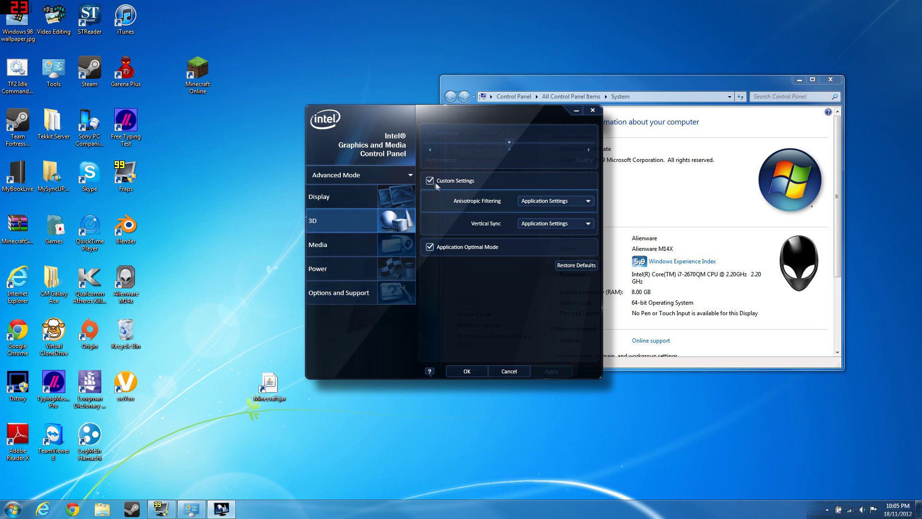
pyautogui.click(585, 204)
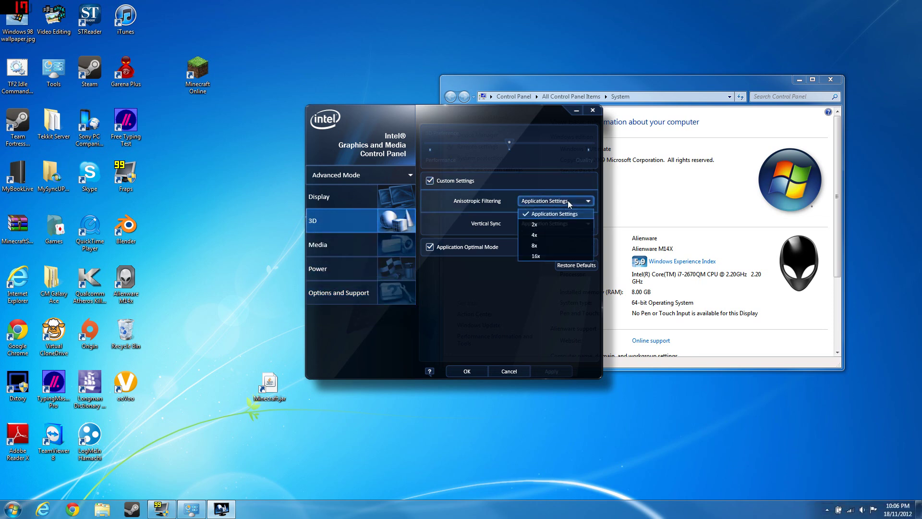
pyautogui.click(430, 180)
pyautogui.click(430, 181)
pyautogui.moveTo(509, 142); pyautogui.dragTo(391, 139)
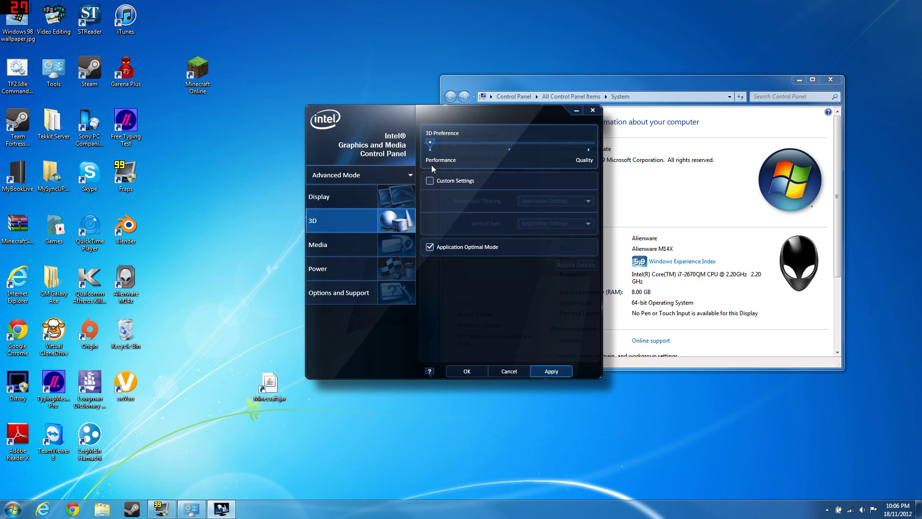
pyautogui.click(509, 372)
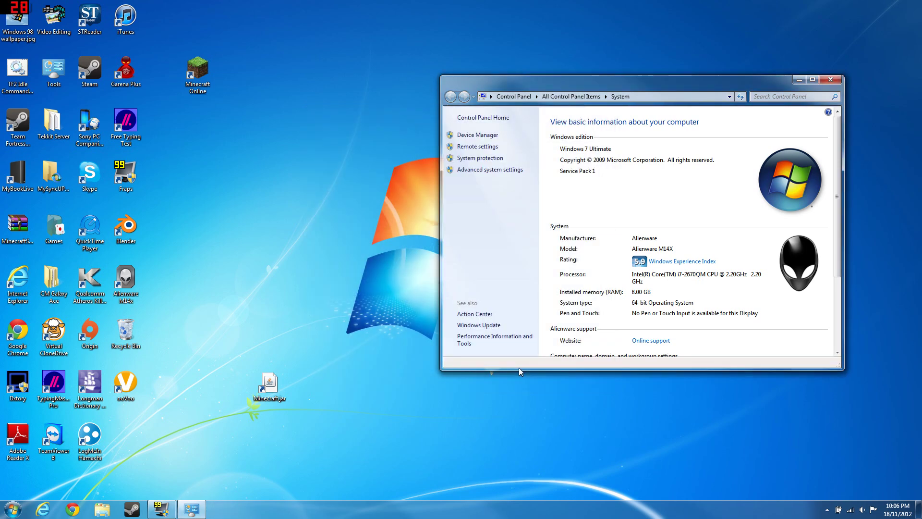
pyautogui.rightClick(349, 305)
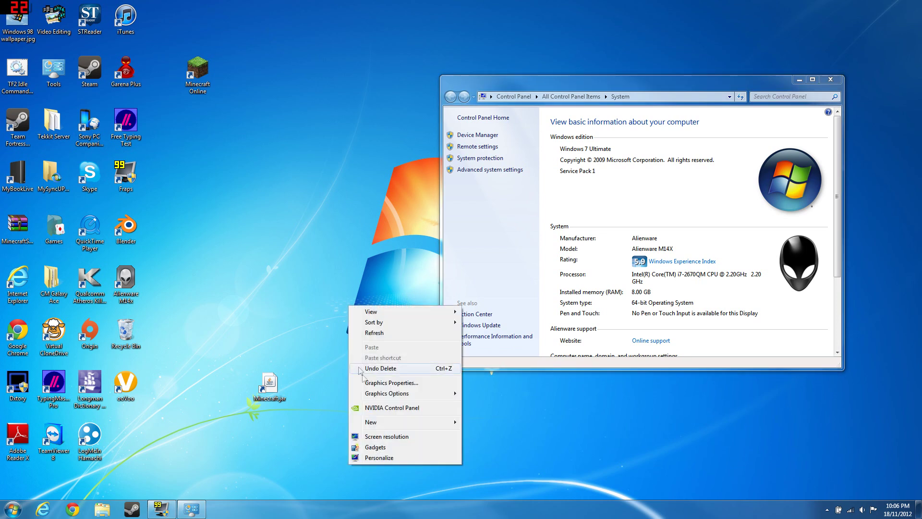
pyautogui.click(323, 301)
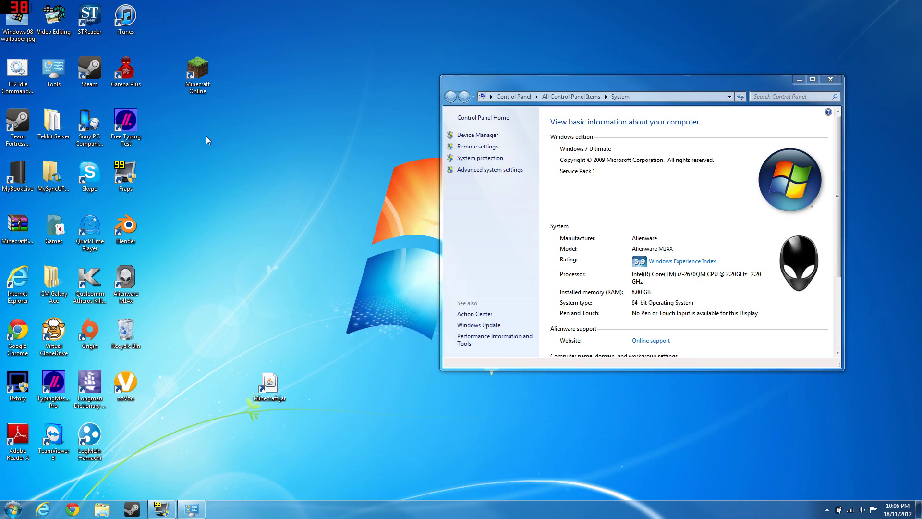
pyautogui.rightClick(240, 194)
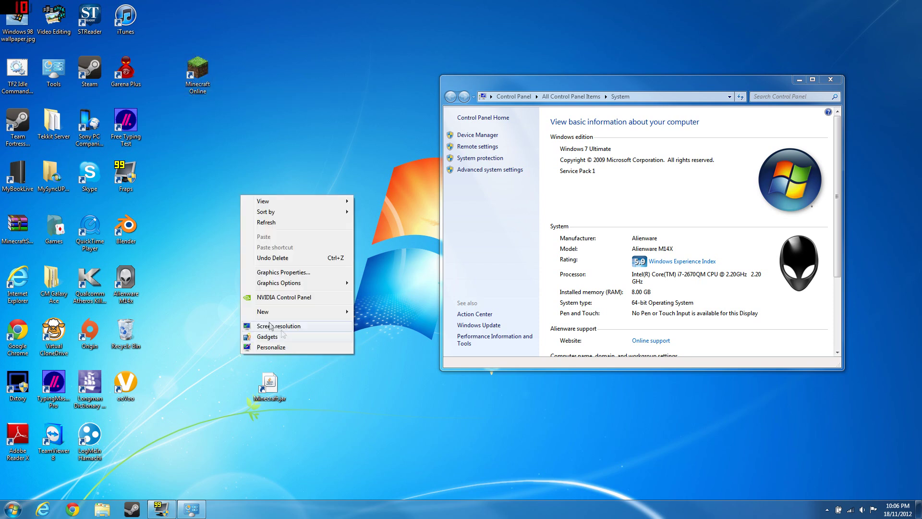
pyautogui.click(209, 319)
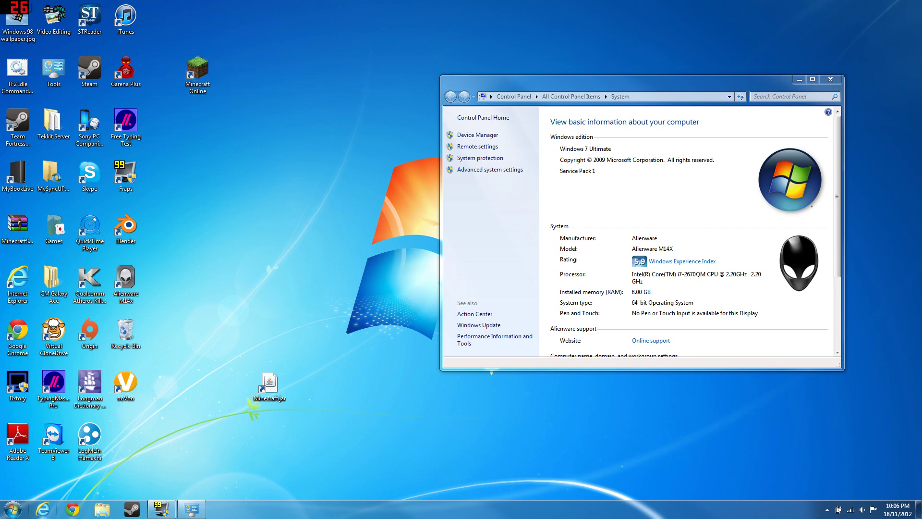
# Step: Switch to Chrome, search Google for optifine, and open the Minecraft Forum OptiFine topic
pyautogui.click(13, 509)
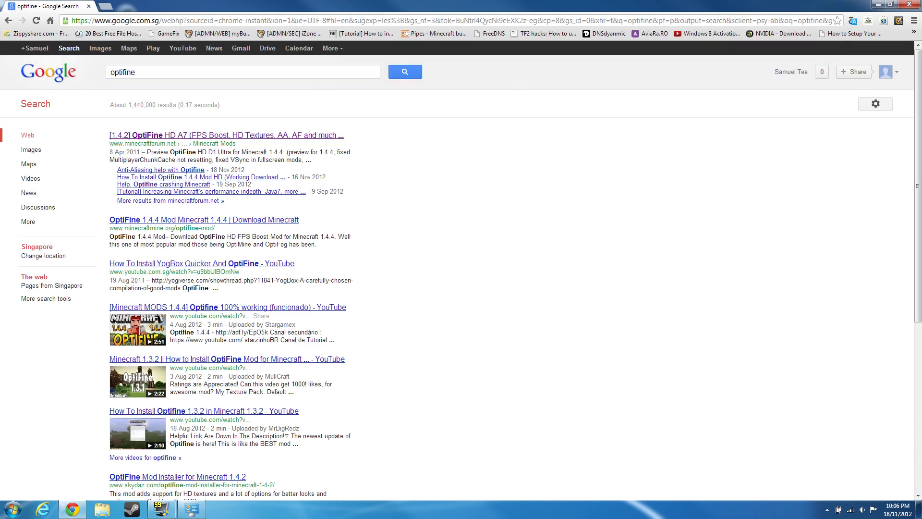
pyautogui.click(226, 135)
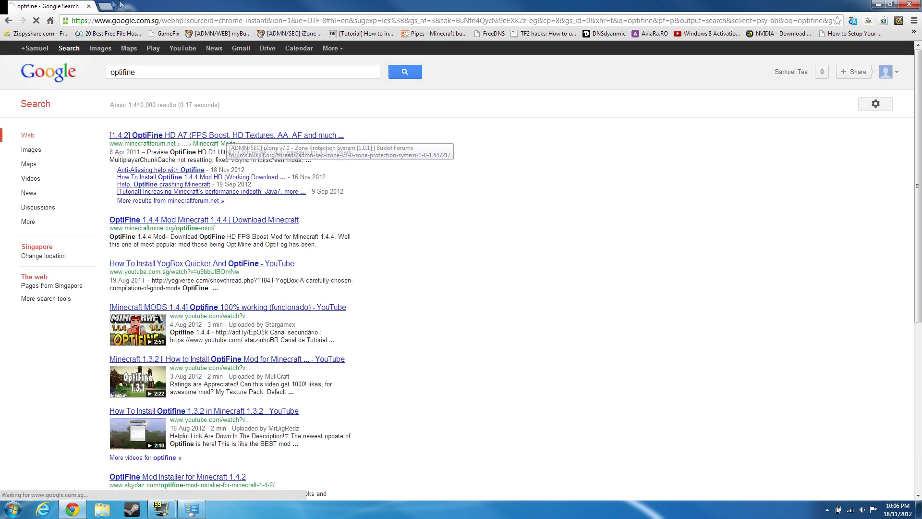
# Step: Search Google for 7zip and winrar in two separate new tabs
pyautogui.hotkey('ctrl', 't')
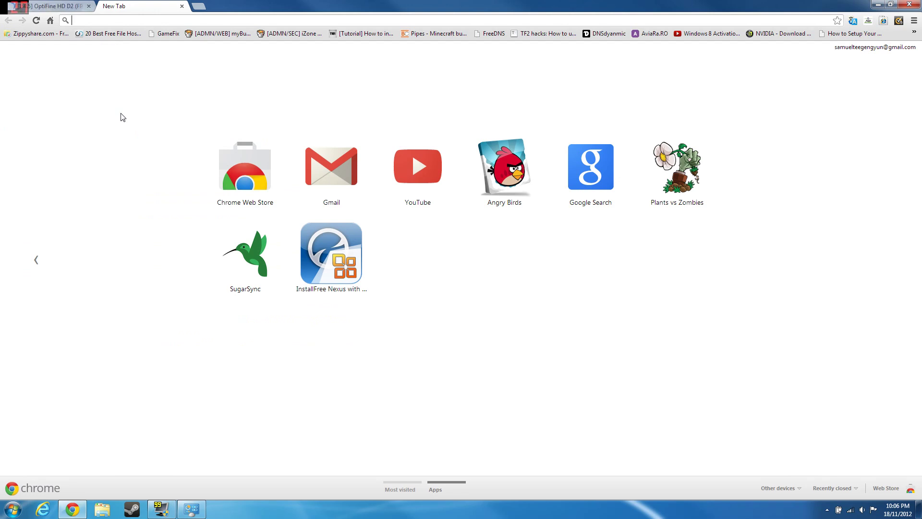
pyautogui.write('7zip')
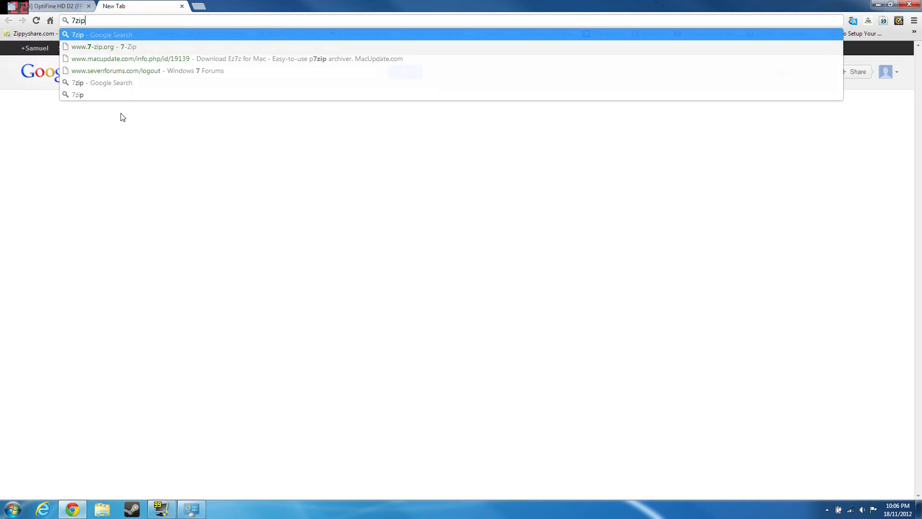
pyautogui.write('d')
pyautogui.click(199, 6)
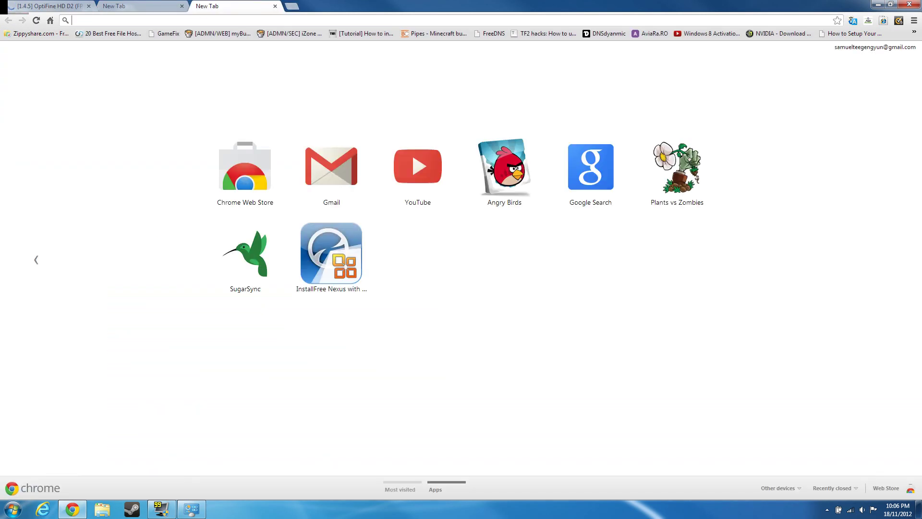
pyautogui.write('winrar')
pyautogui.press('Return')
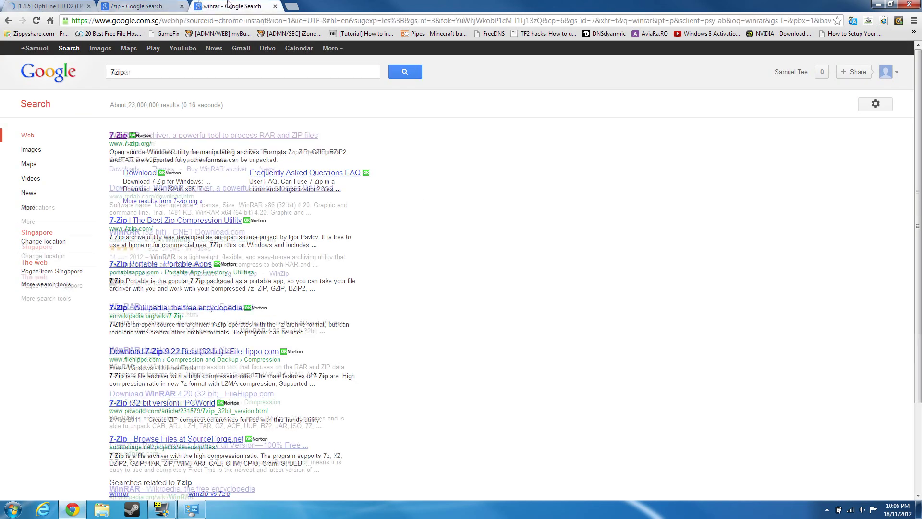
# Step: Review the winrar and 7zip search results and close both tabs
pyautogui.click(250, 6)
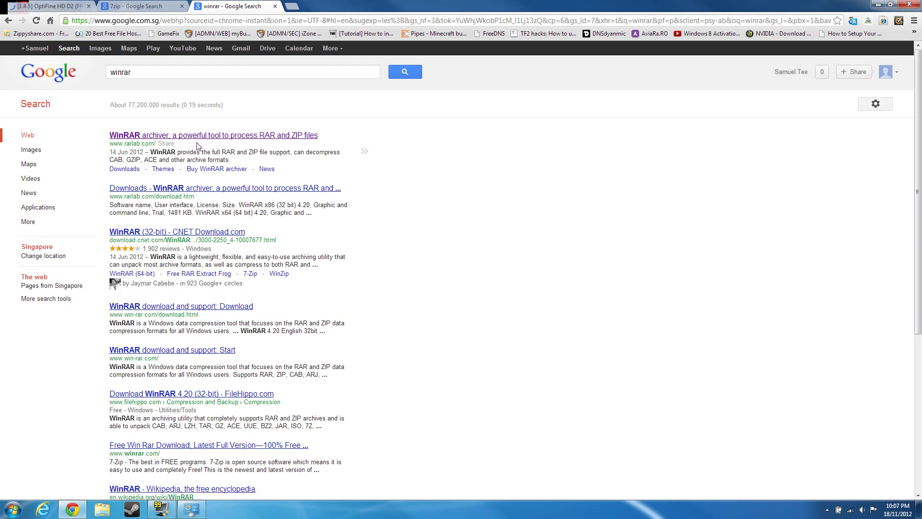
pyautogui.click(128, 6)
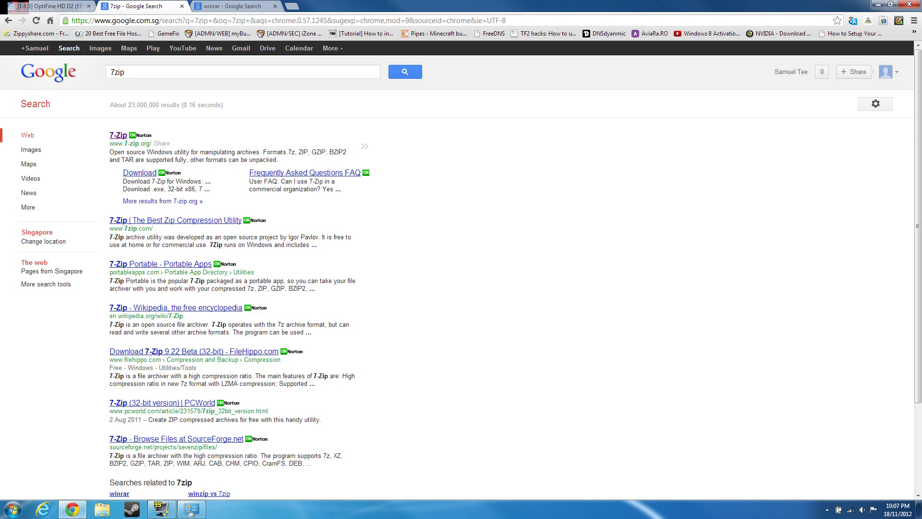
pyautogui.click(181, 6)
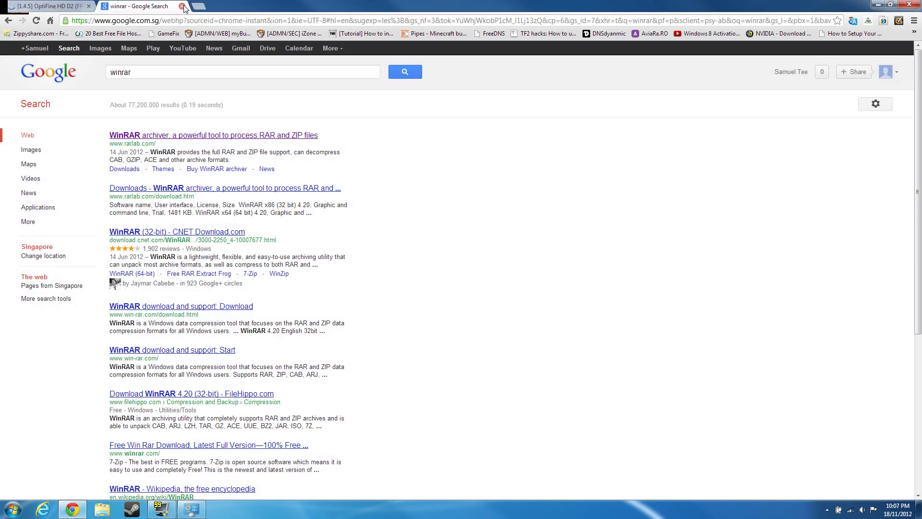
pyautogui.click(182, 7)
# Step: Examine the OptiFine editions on the forum page and the Minecraft versions each one supports
pyautogui.scroll(-8, 249, 210)
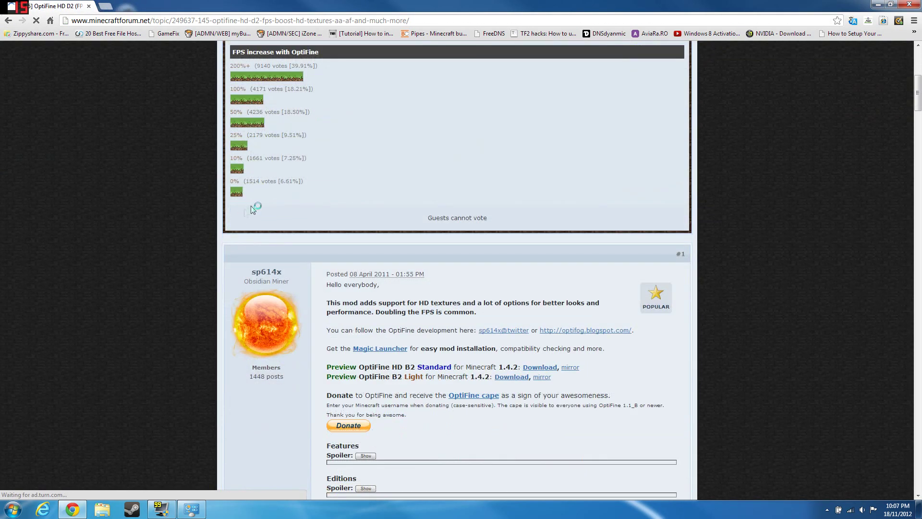
pyautogui.scroll(-8, 251, 210)
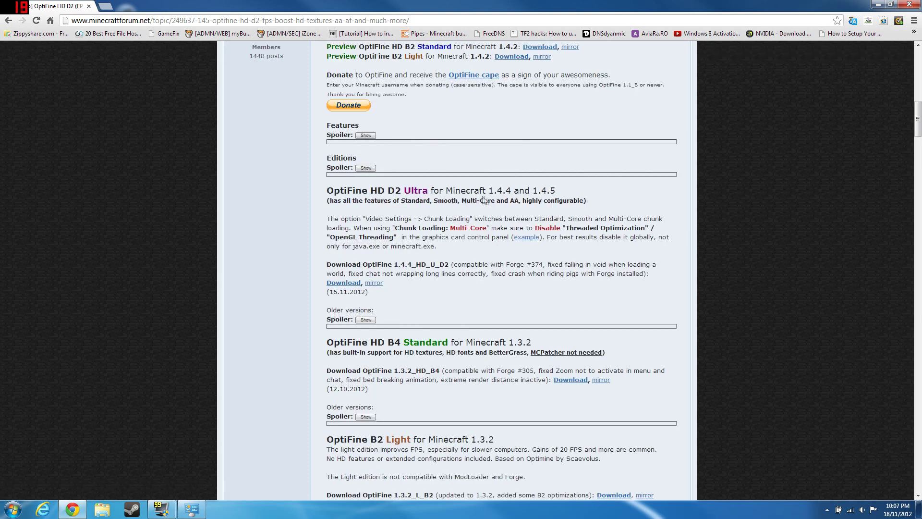
pyautogui.doubleClick(501, 190)
pyautogui.scroll(3, 542, 301)
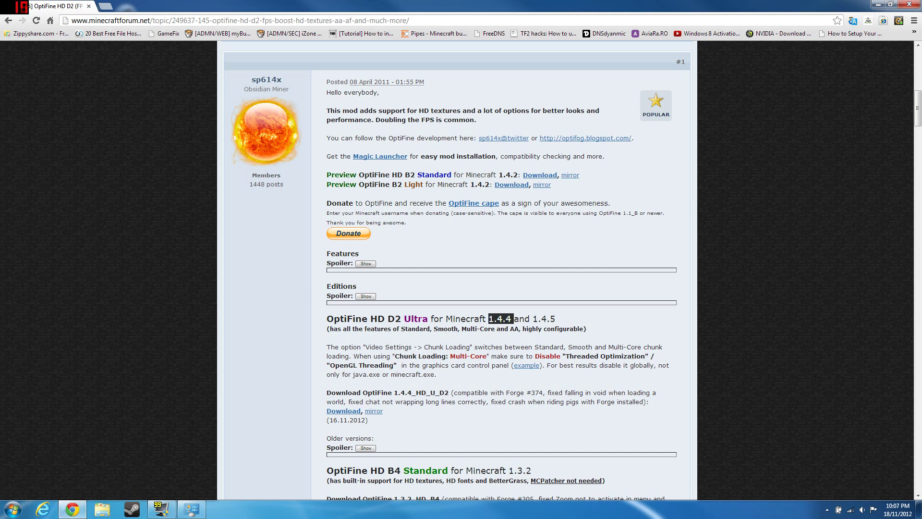
pyautogui.moveTo(398, 175); pyautogui.dragTo(576, 185)
pyautogui.click(457, 184)
pyautogui.moveTo(521, 175); pyautogui.dragTo(513, 175)
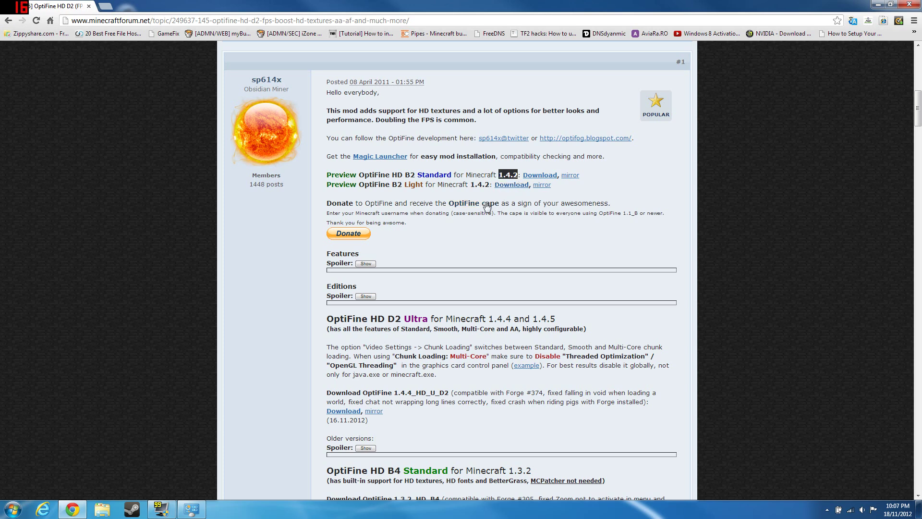
pyautogui.click(579, 301)
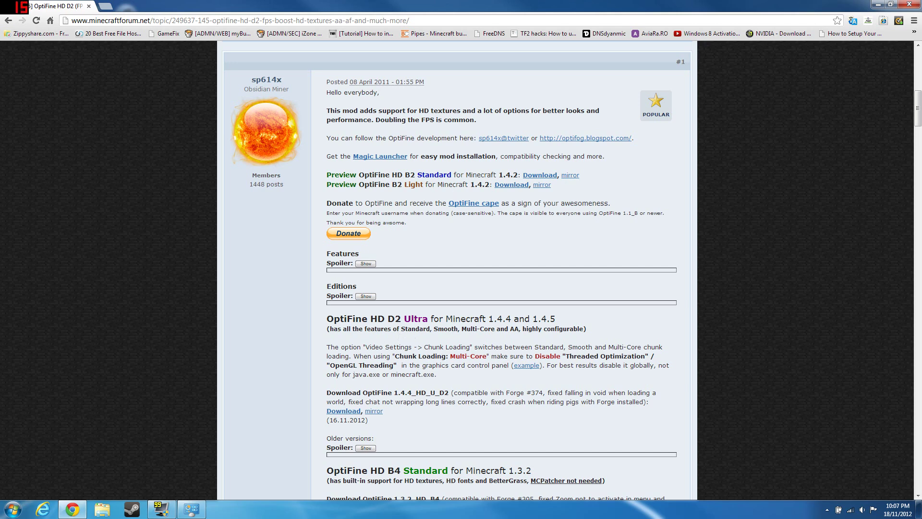
# Step: Check the computer's system information and follow the OptiFine 1.4.4_HD_U_D2 Ultra download link past the adf.ly wait page
pyautogui.click(191, 510)
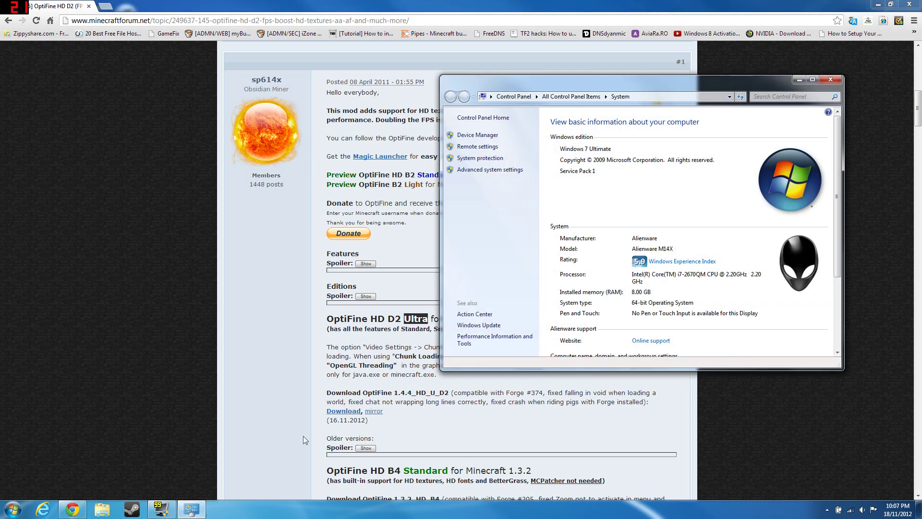
pyautogui.hotkey('alt', 'F4')
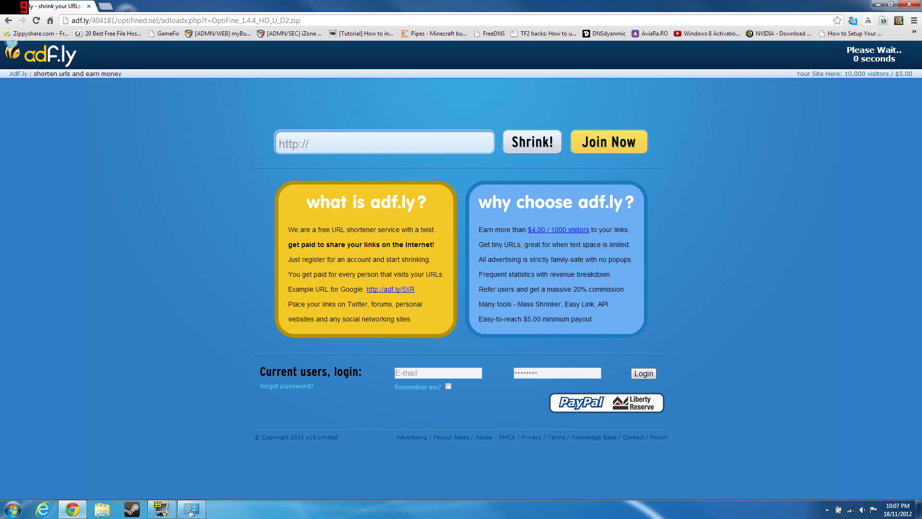
pyautogui.click(866, 60)
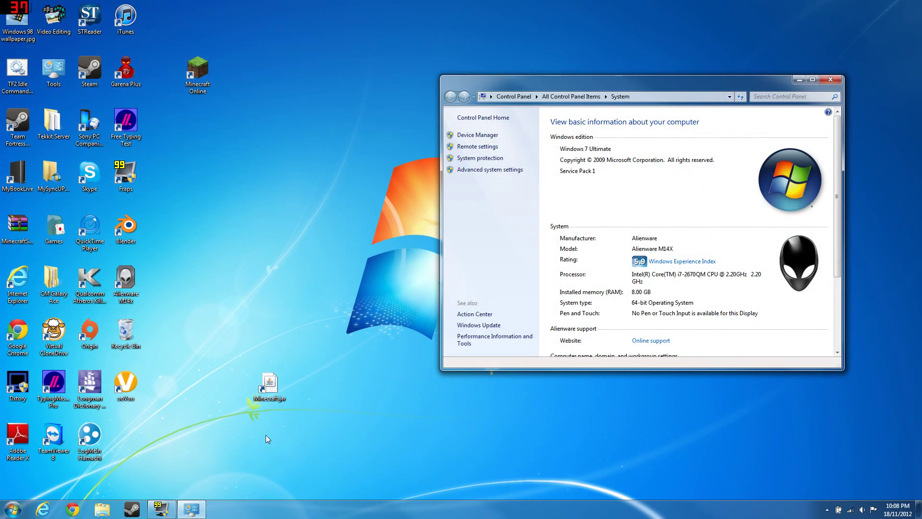
# Step: Open the Downloads folder and locate OptiFine_1.4.4_HD_U_D2.zip
pyautogui.press('super')
pyautogui.click(154, 321)
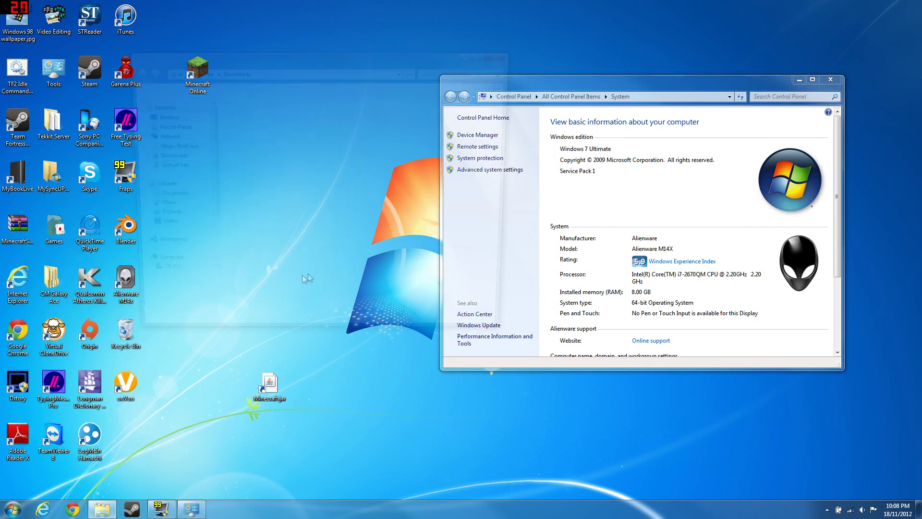
pyautogui.scroll(-5, 490, 205)
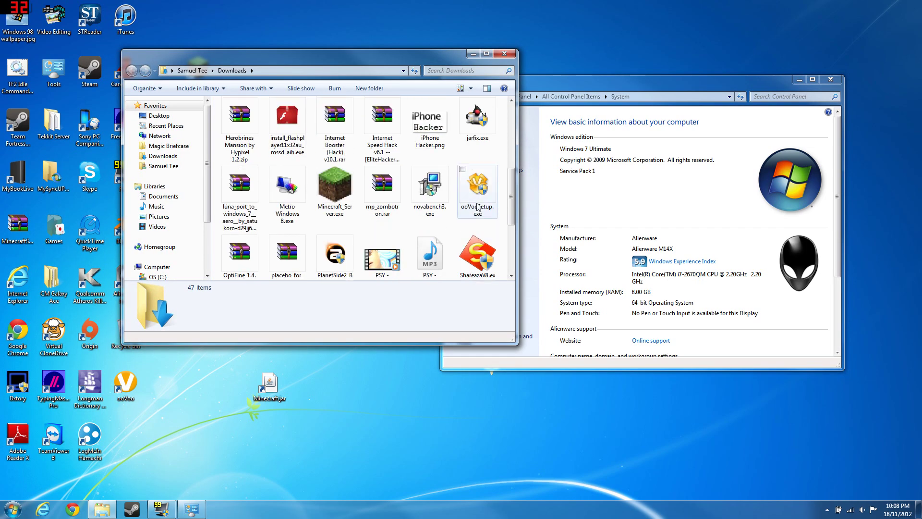
pyautogui.click(478, 208)
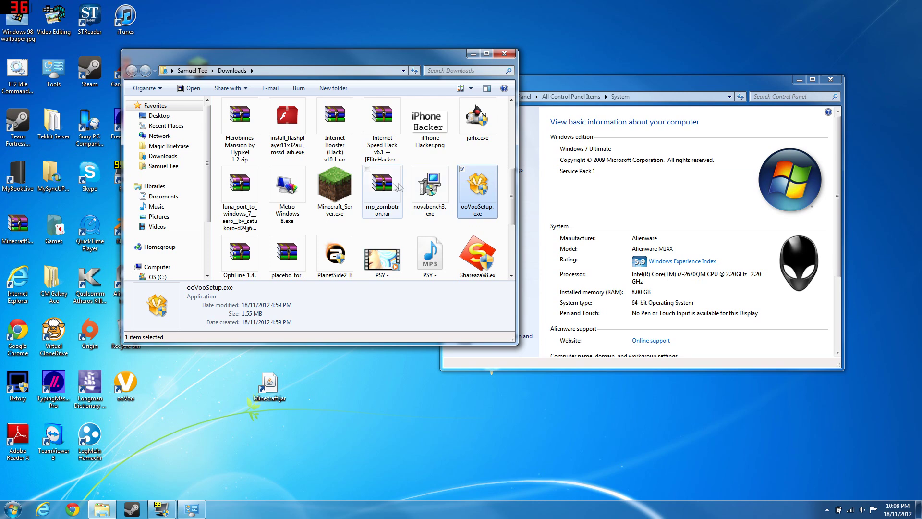
pyautogui.scroll(2, 418, 158)
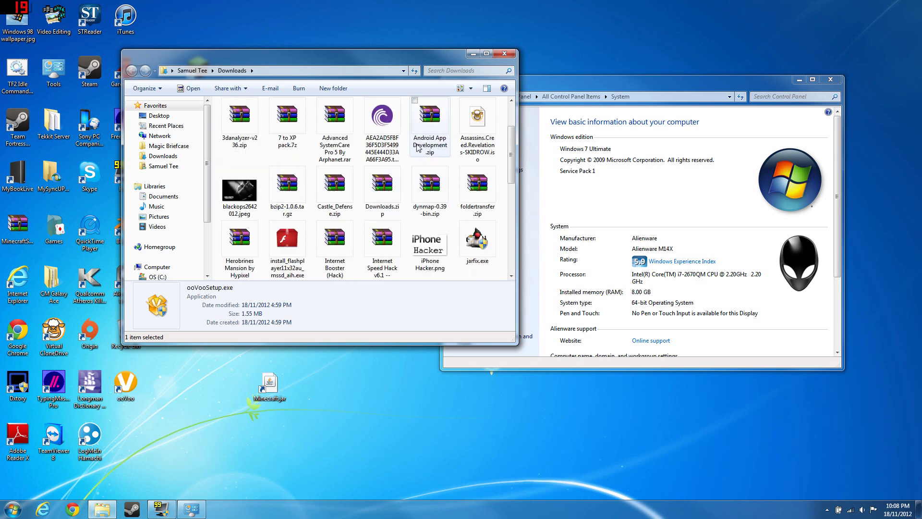
pyautogui.scroll(2, 436, 172)
pyautogui.scroll(-5, 437, 170)
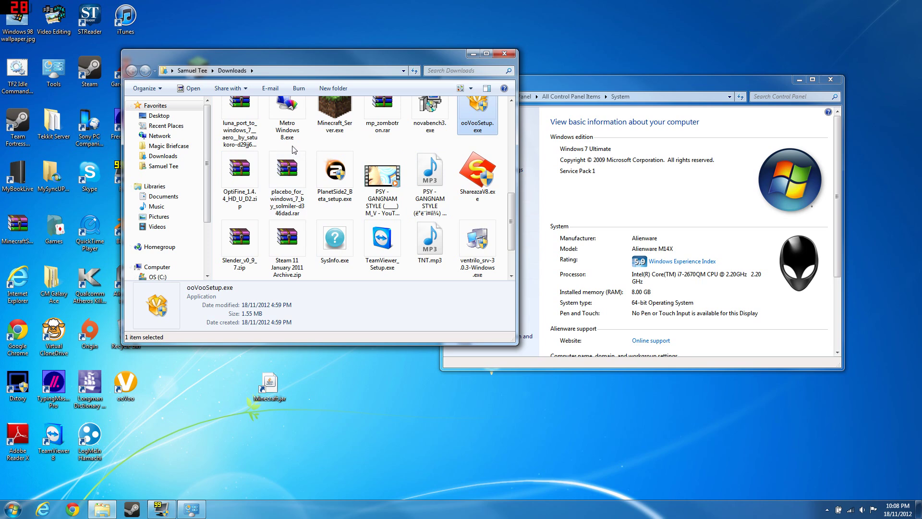
# Step: Open OptiFine_1.4.4_HD_U_D2.zip from the Downloads folder in WinRAR and close the Downloads window
pyautogui.scroll(-1, 294, 150)
pyautogui.scroll(2, 294, 150)
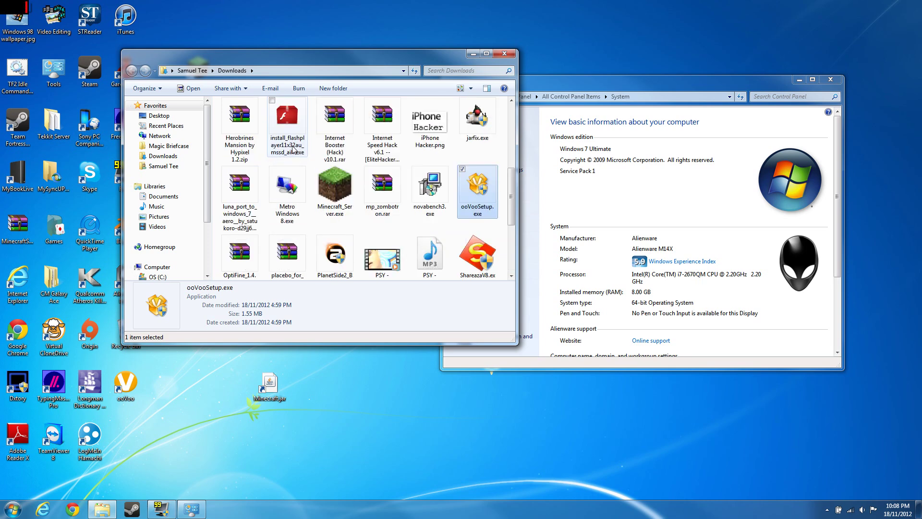
pyautogui.click(292, 204)
pyautogui.scroll(1, 365, 245)
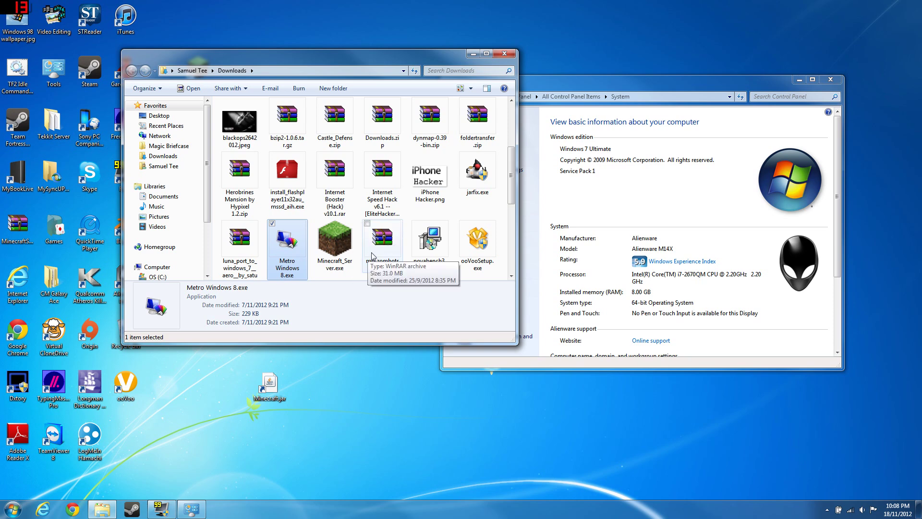
pyautogui.write('op')
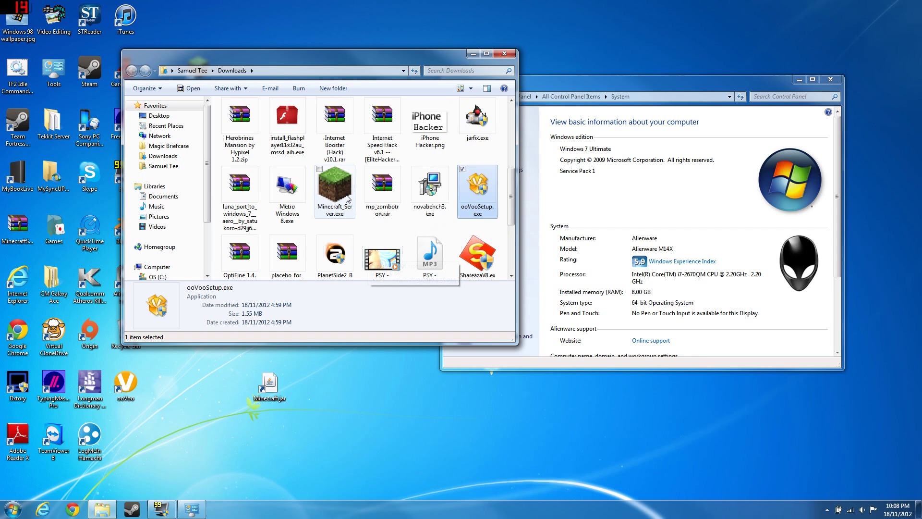
pyautogui.doubleClick(239, 125)
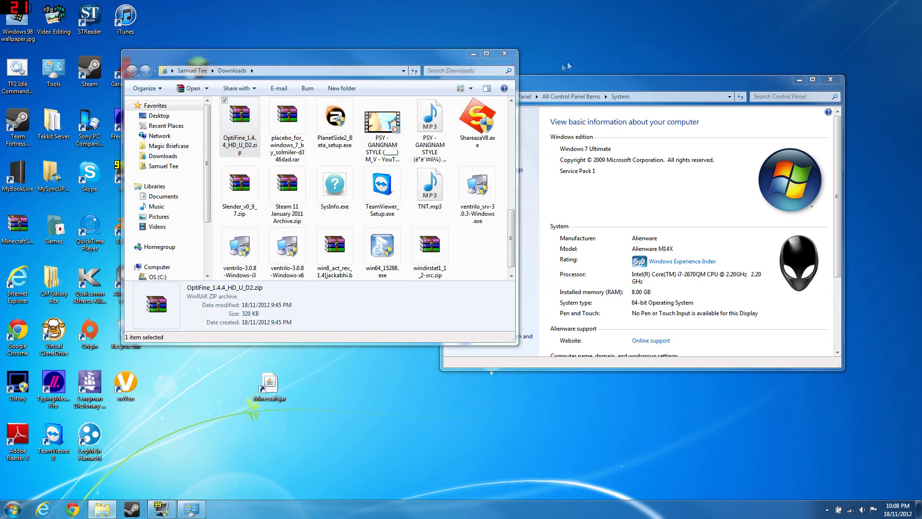
pyautogui.click(505, 53)
pyautogui.scroll(-11, 562, 284)
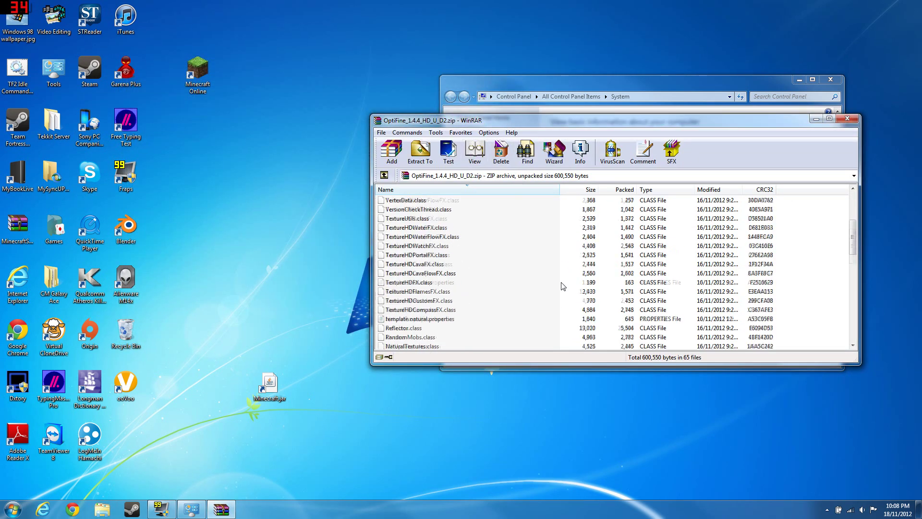
# Step: Open the AppData Roaming folder by searching for %appdata%
pyautogui.press('super')
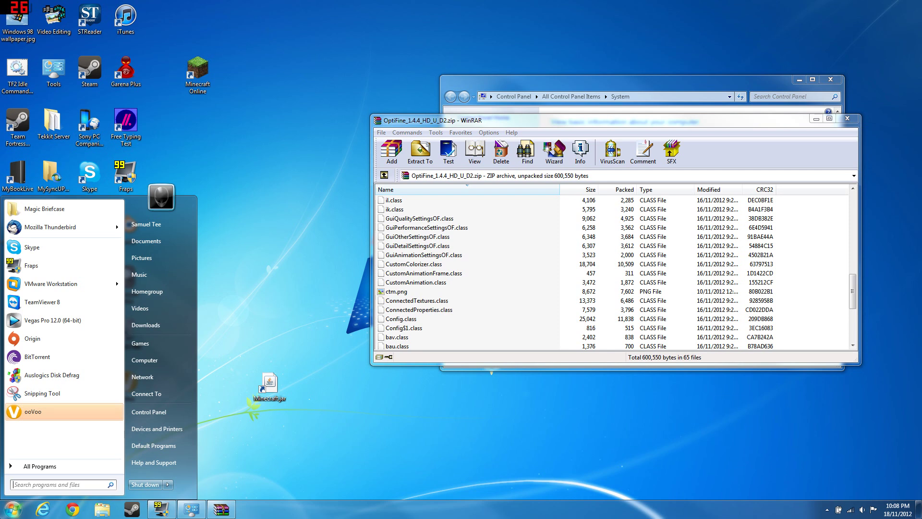
pyautogui.write('%appdata')
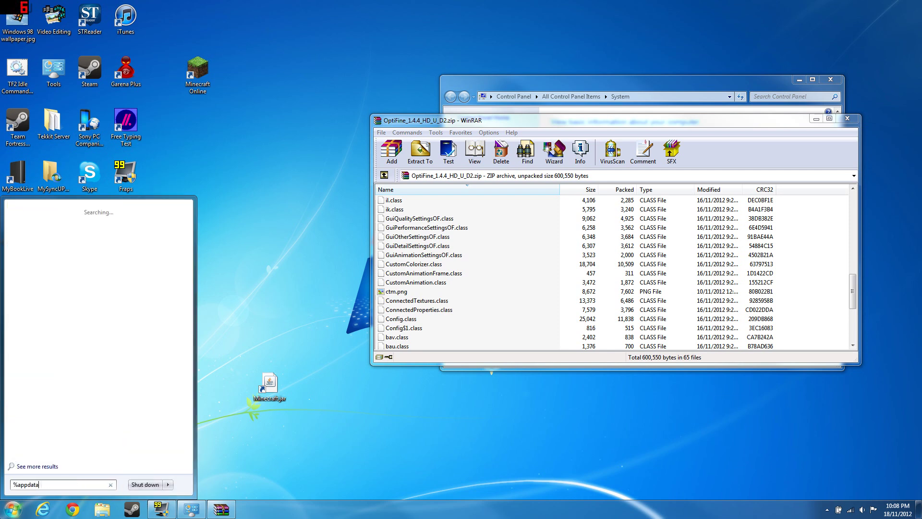
pyautogui.press('Return')
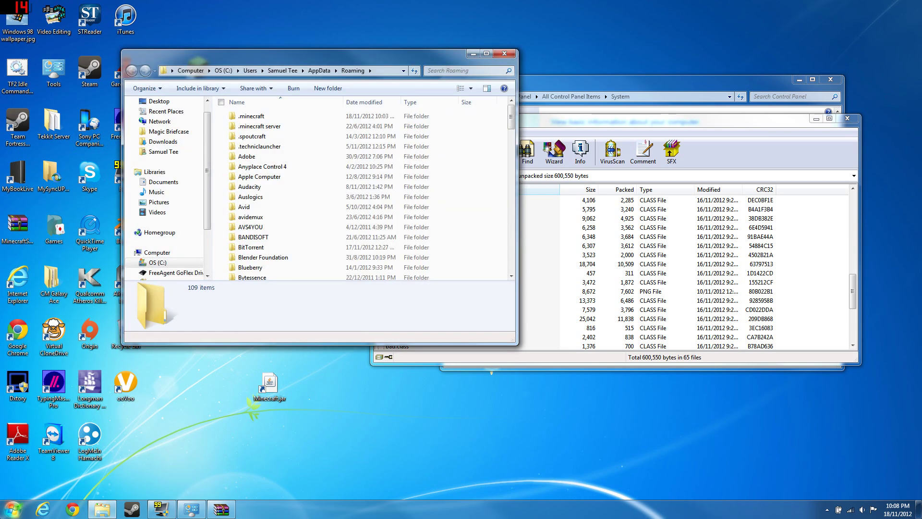
# Step: Try to open the %appdata% folder through the Run dialog and dismiss the program chooser
pyautogui.press('super+r')
pyautogui.write('%ap')
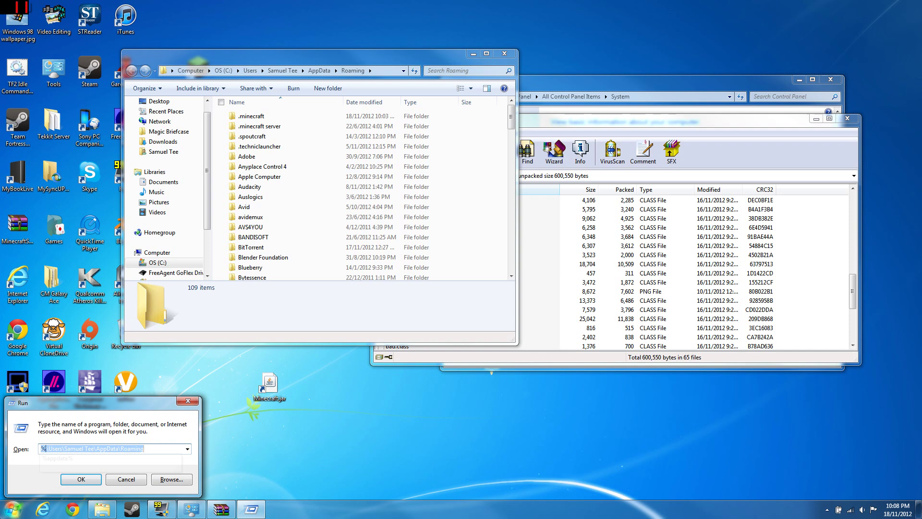
pyautogui.write('pdata%')
pyautogui.press('Return')
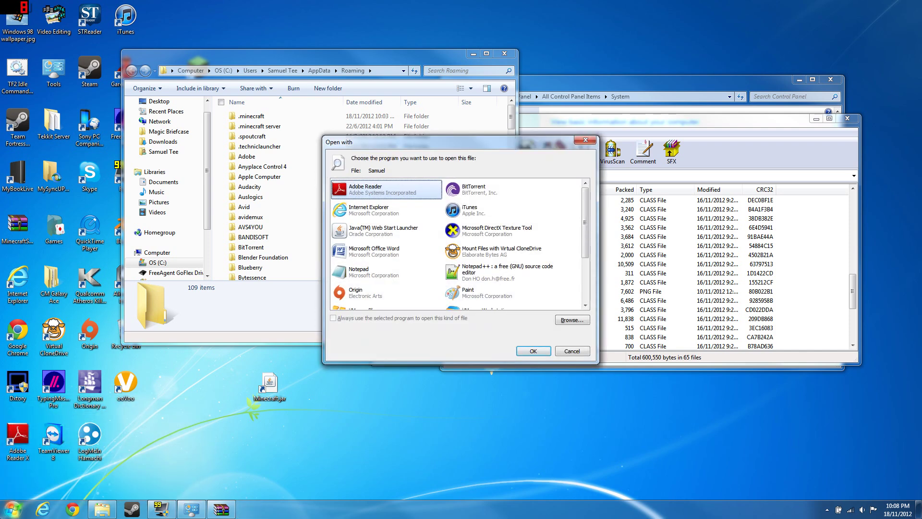
pyautogui.moveTo(458, 146); pyautogui.dragTo(371, 152)
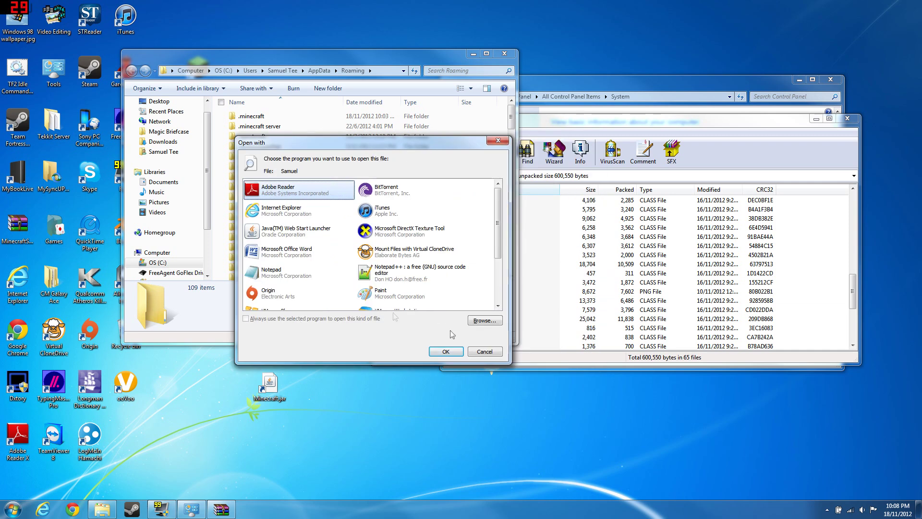
pyautogui.click(482, 351)
# Step: Open the .minecraft folder inside Roaming and go into its bin folder
pyautogui.click(287, 118)
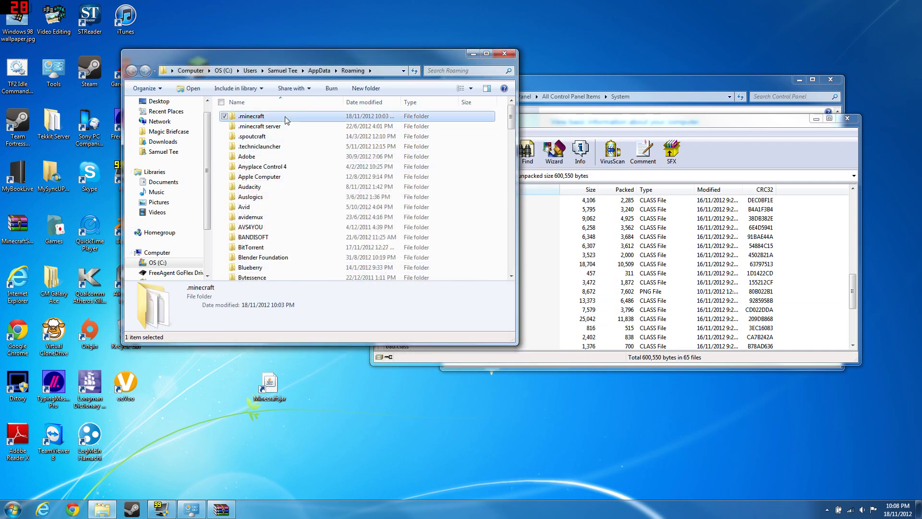
pyautogui.doubleClick(286, 119)
pyautogui.click(12, 509)
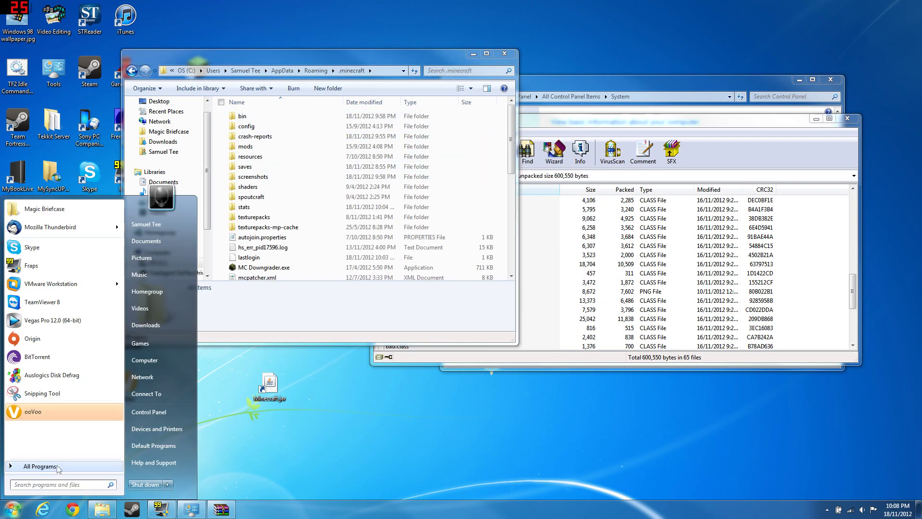
pyautogui.click(344, 72)
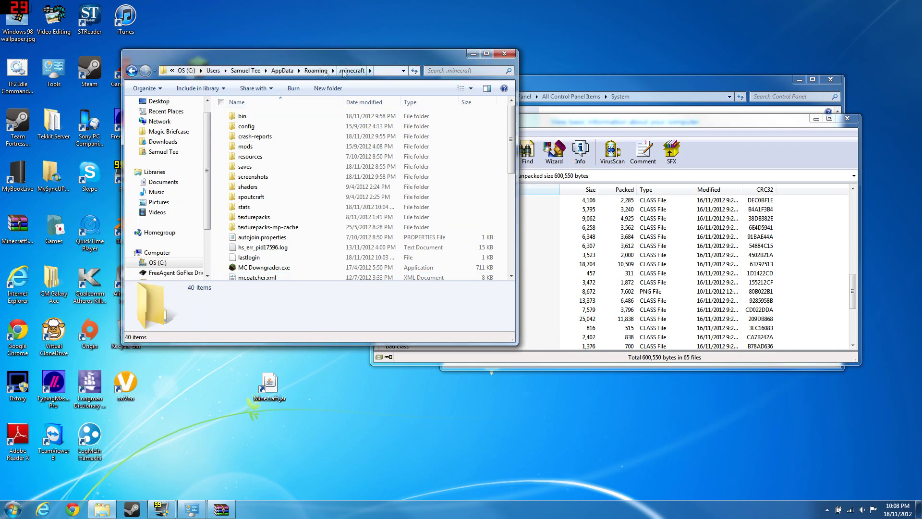
pyautogui.doubleClick(314, 117)
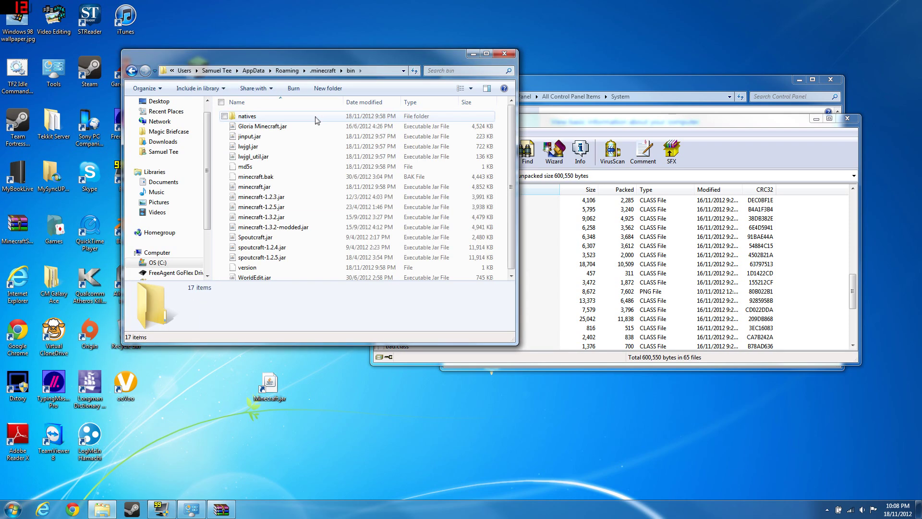
# Step: Bring up the choice of programs for opening minecraft.jar and move the bin folder window aside
pyautogui.click(280, 190)
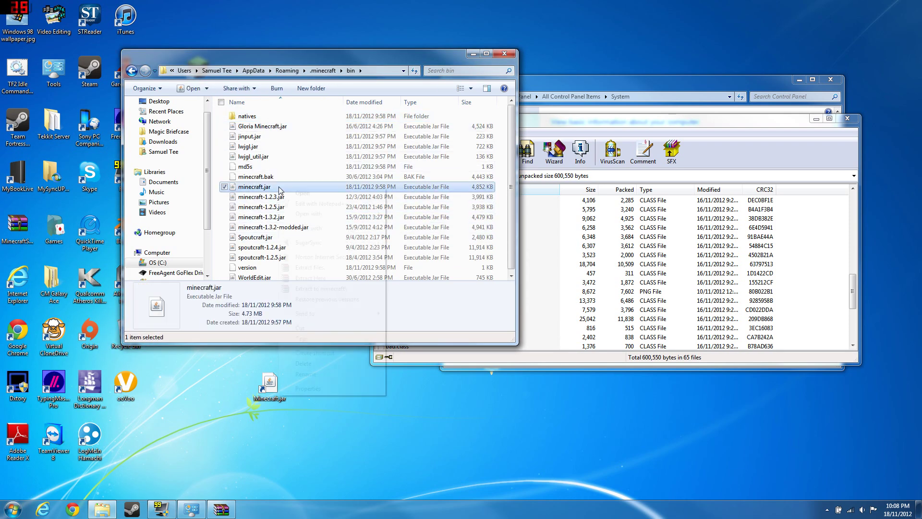
pyautogui.rightClick(280, 190)
pyautogui.moveTo(294, 216)
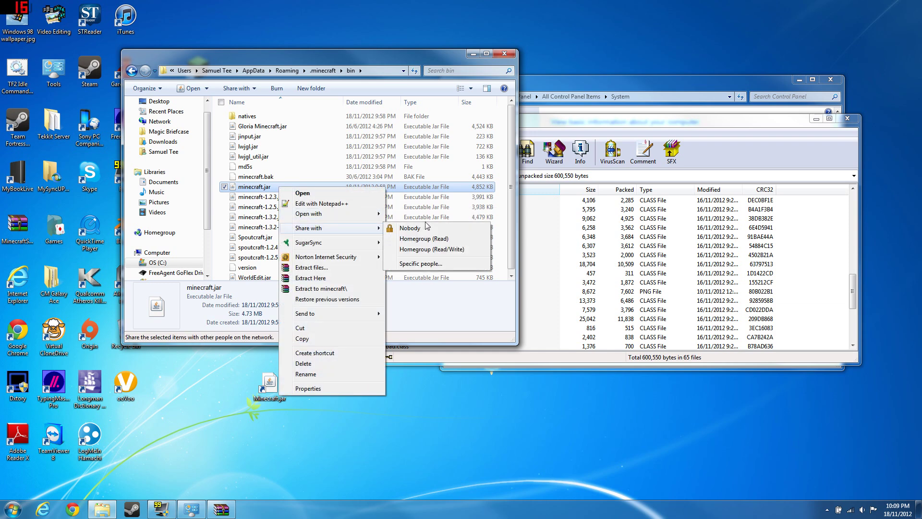
pyautogui.click(429, 239)
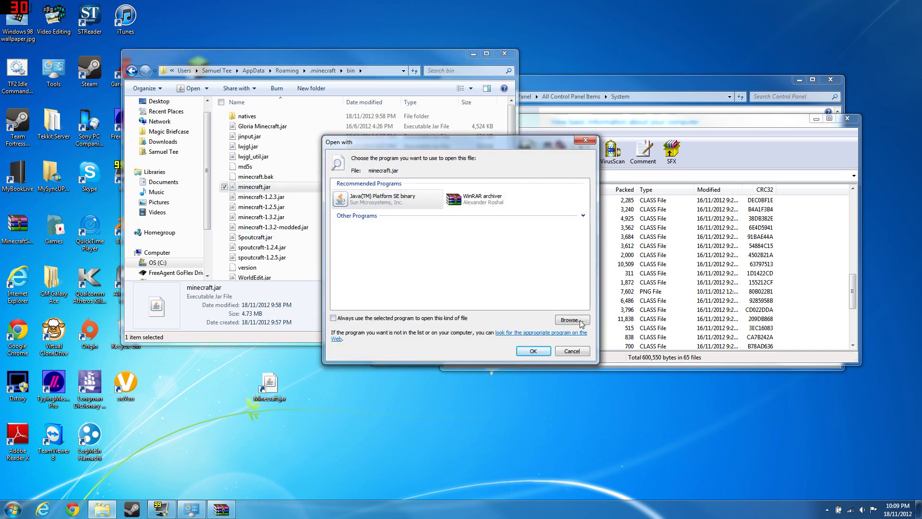
pyautogui.click(277, 392)
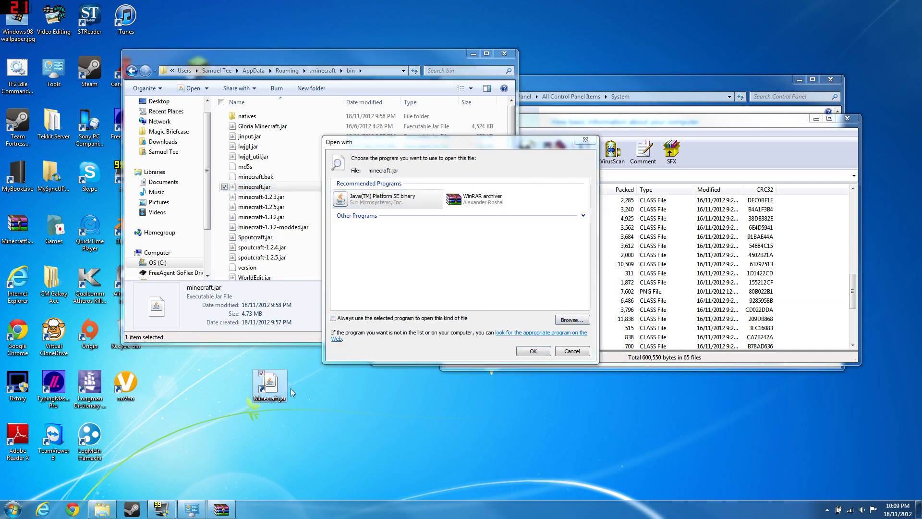
pyautogui.click(442, 341)
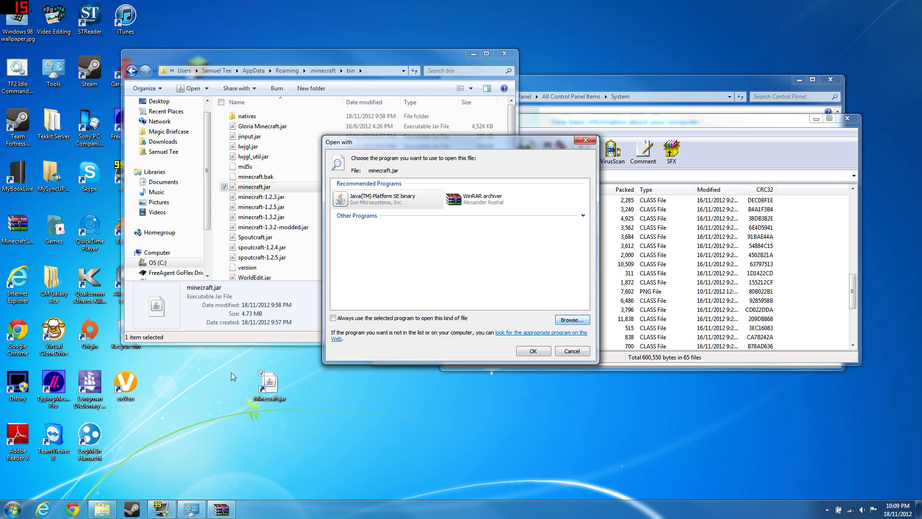
pyautogui.click(210, 140)
pyautogui.moveTo(288, 54); pyautogui.dragTo(405, 69)
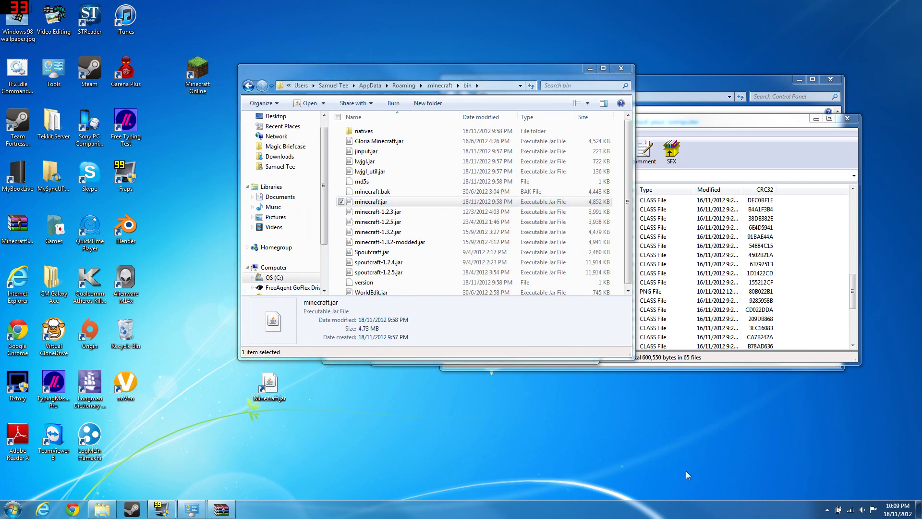
# Step: Review the batch file behind the Minecraft Online desktop shortcut in Notepad and close it
pyautogui.click(196, 77)
pyautogui.rightClick(202, 79)
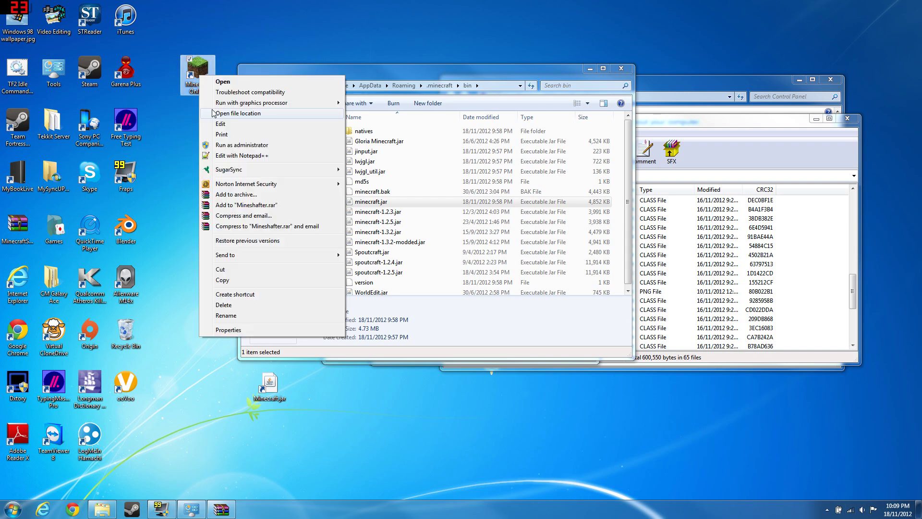
pyautogui.click(235, 124)
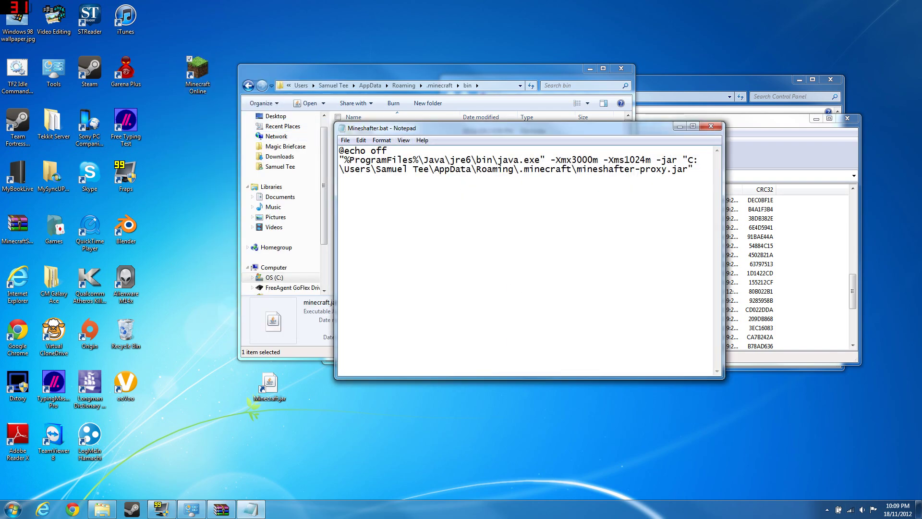
pyautogui.click(711, 126)
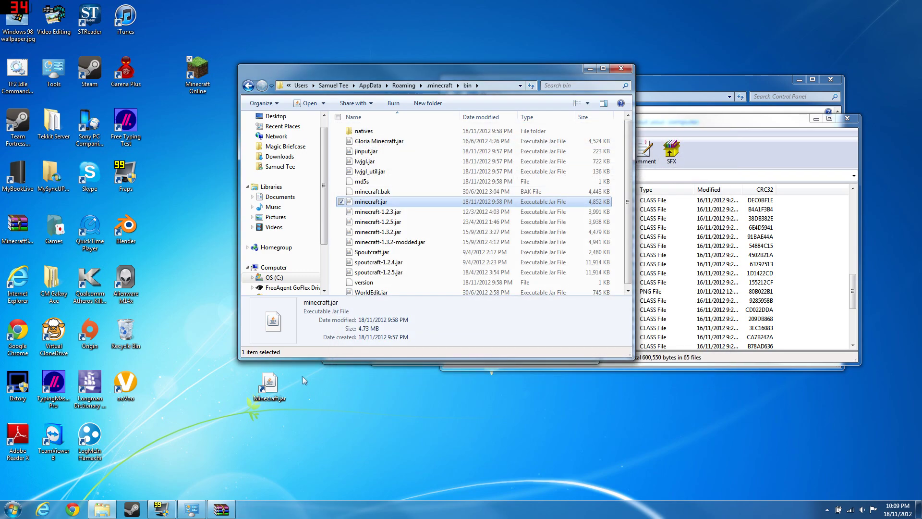
# Step: Browse to WinRAR.exe in C:\Program Files\WinRAR as the program for minecraft.jar and cancel the browsing
pyautogui.rightClick(380, 204)
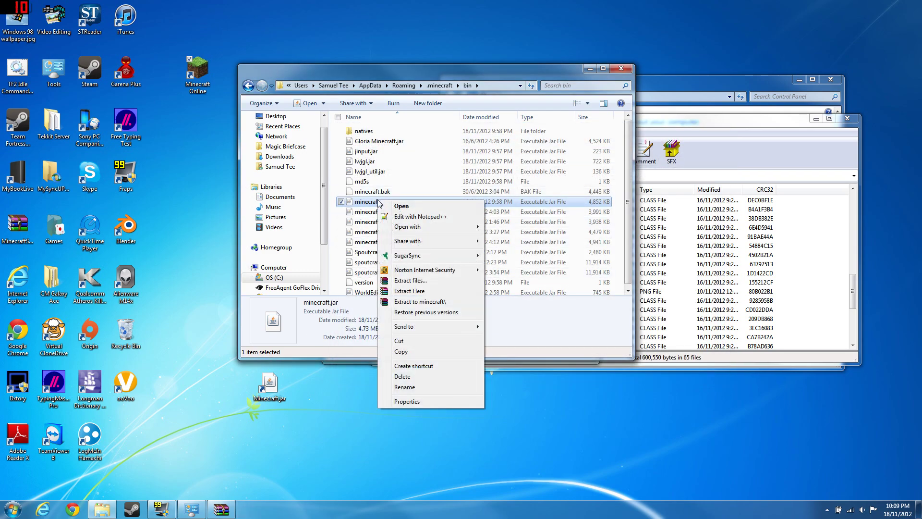
pyautogui.click(595, 170)
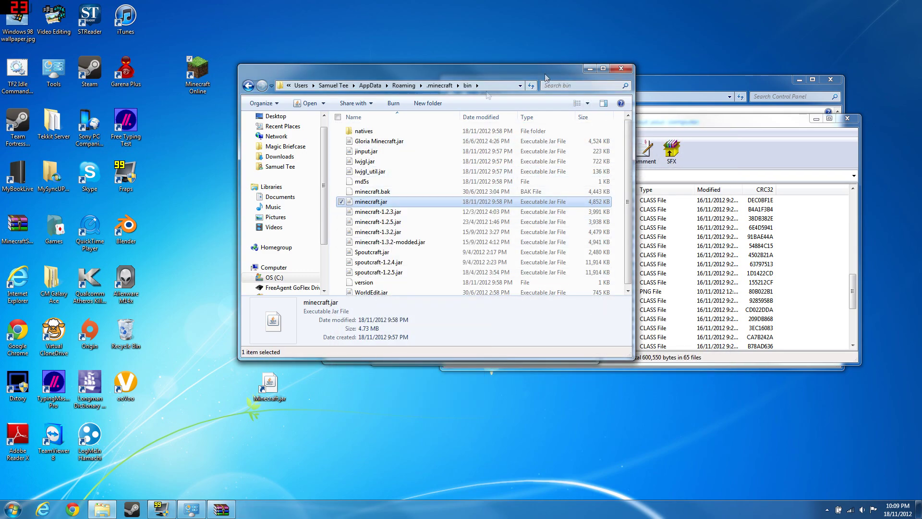
pyautogui.moveTo(546, 75); pyautogui.dragTo(369, 108)
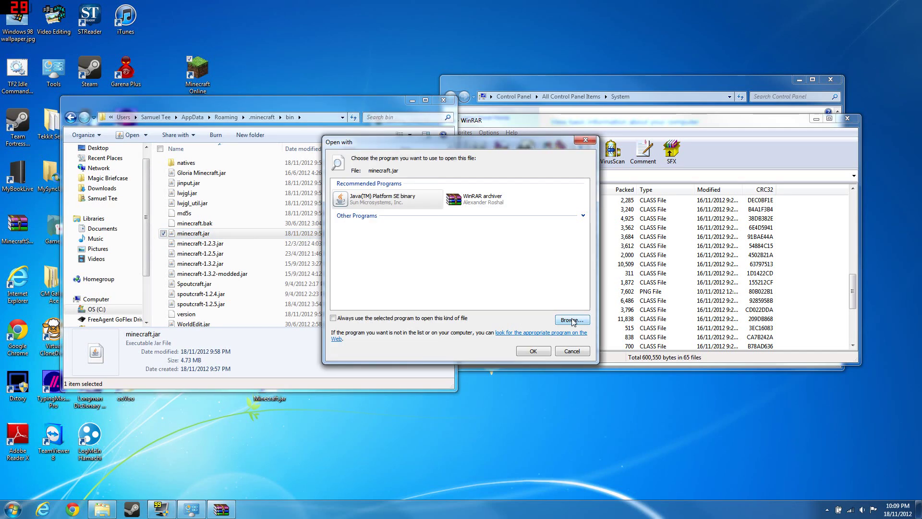
pyautogui.click(571, 320)
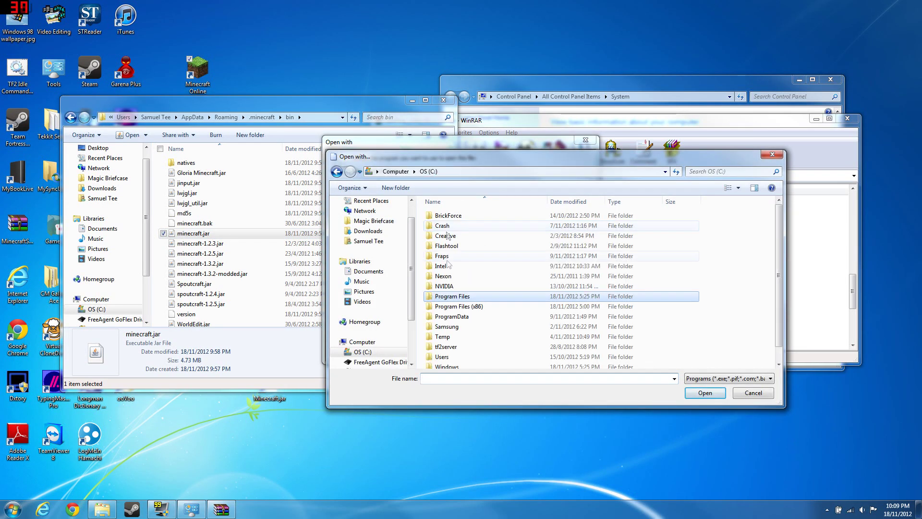
pyautogui.doubleClick(452, 296)
pyautogui.scroll(-10, 447, 336)
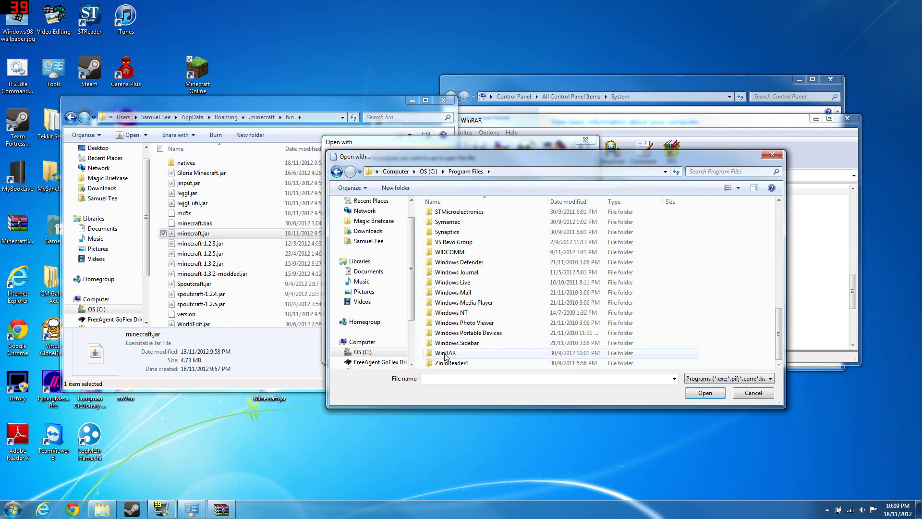
pyautogui.doubleClick(445, 353)
pyautogui.click(459, 257)
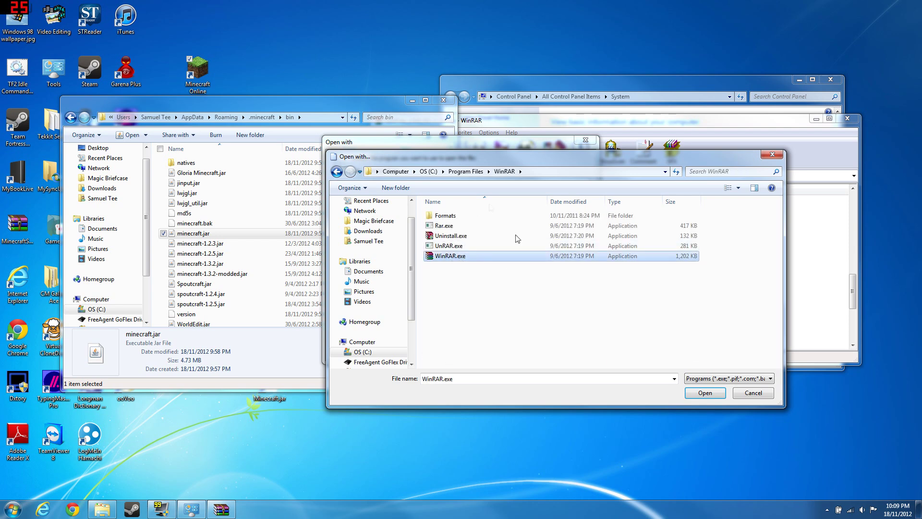
pyautogui.hotkey('alt', 'Up')
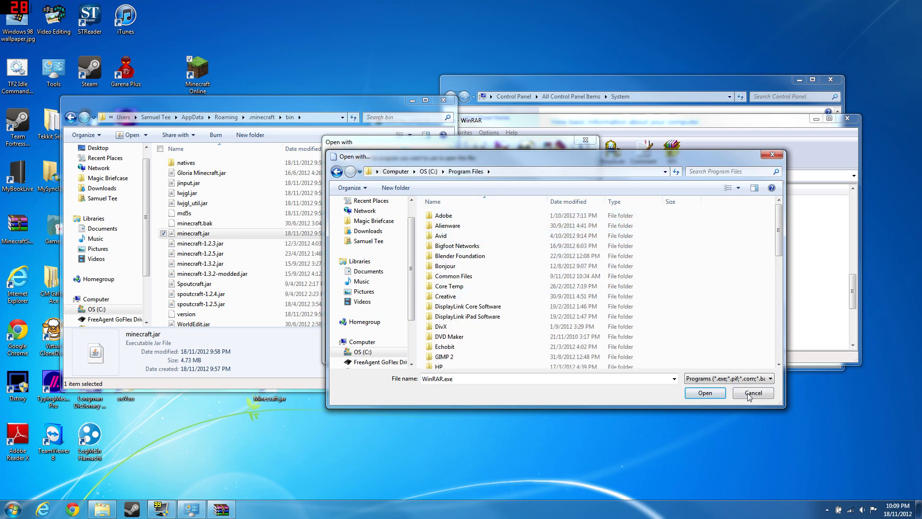
pyautogui.click(752, 393)
# Step: Open minecraft.jar with WinRAR archiver and close the bin folder window
pyautogui.click(485, 199)
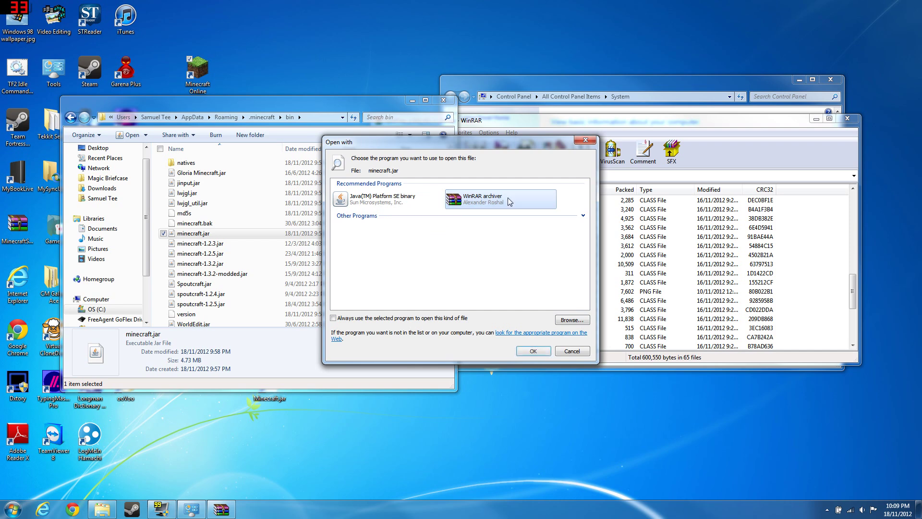
pyautogui.click(533, 350)
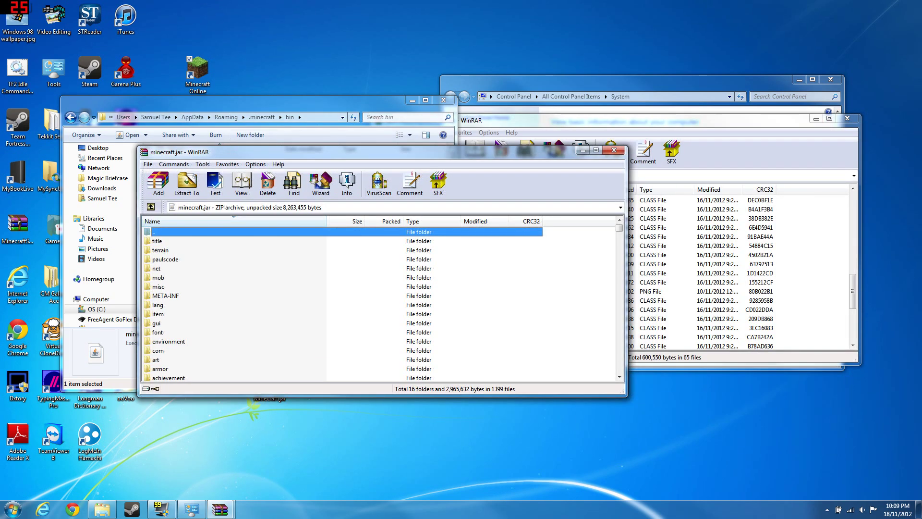
pyautogui.click(443, 101)
# Step: Delete the META-INF folder from the minecraft.jar archive
pyautogui.click(164, 298)
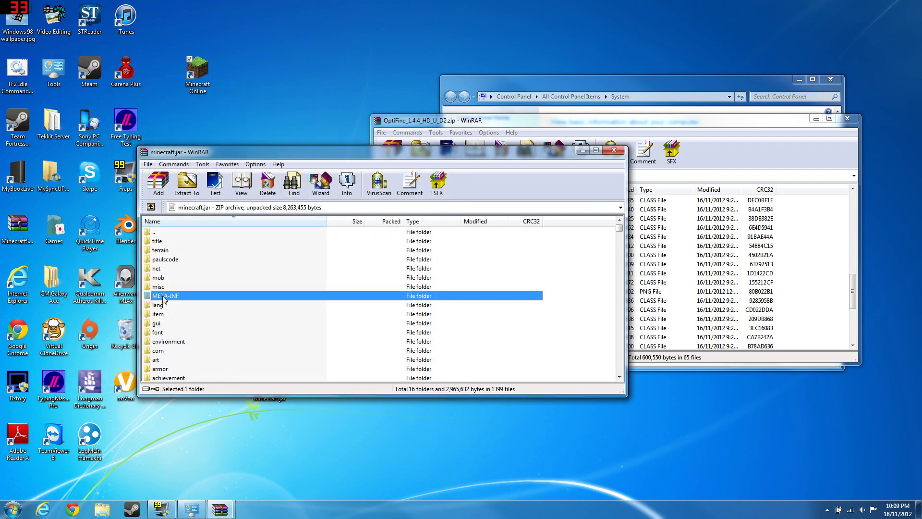
pyautogui.press('Delete')
pyautogui.press('Return')
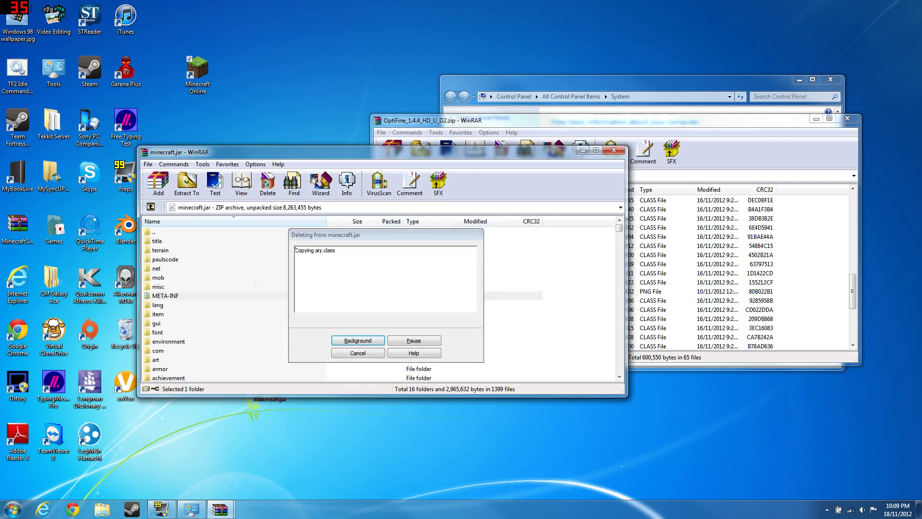
# Step: Add all files from OptiFine_1.4.4_HD_U_D2.zip to the minecraft.jar archive with the Add and replace files update mode
pyautogui.click(697, 294)
pyautogui.hotkey('ctrl', 'a')
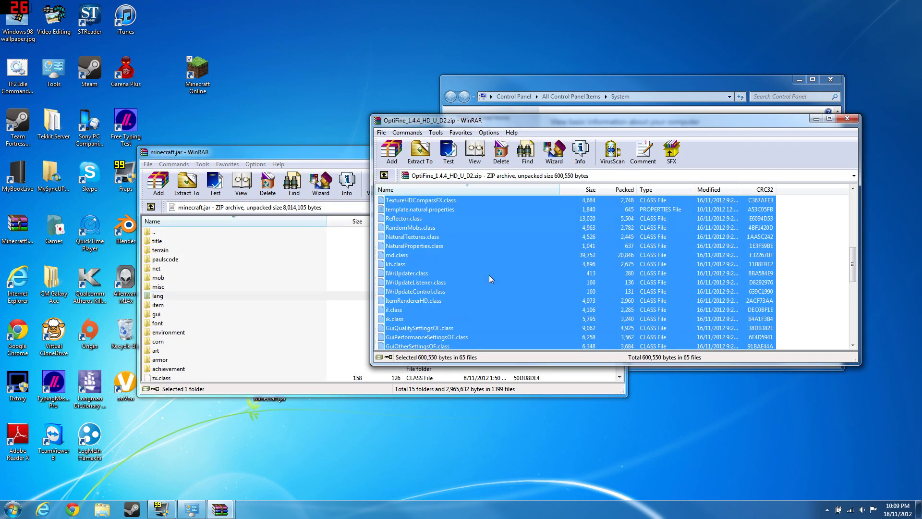
pyautogui.scroll(7, 500, 280)
pyautogui.moveTo(321, 304); pyautogui.dragTo(250, 327)
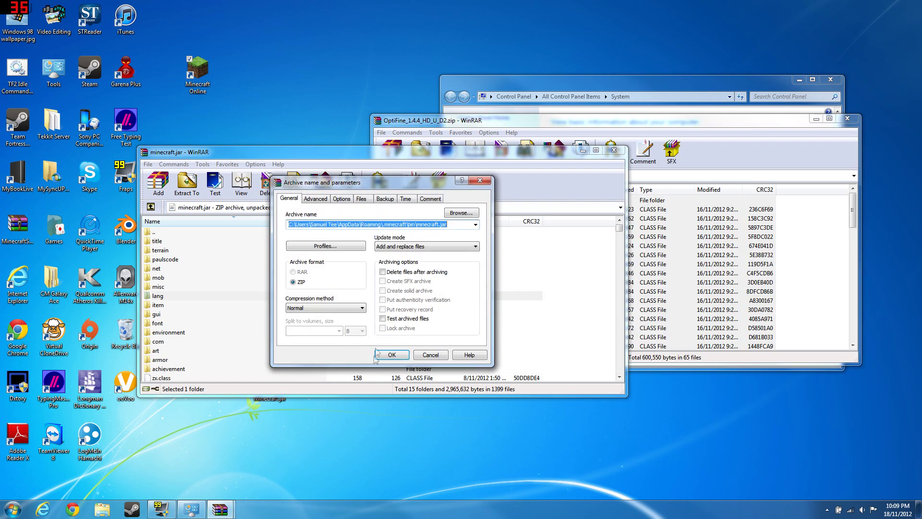
pyautogui.click(402, 355)
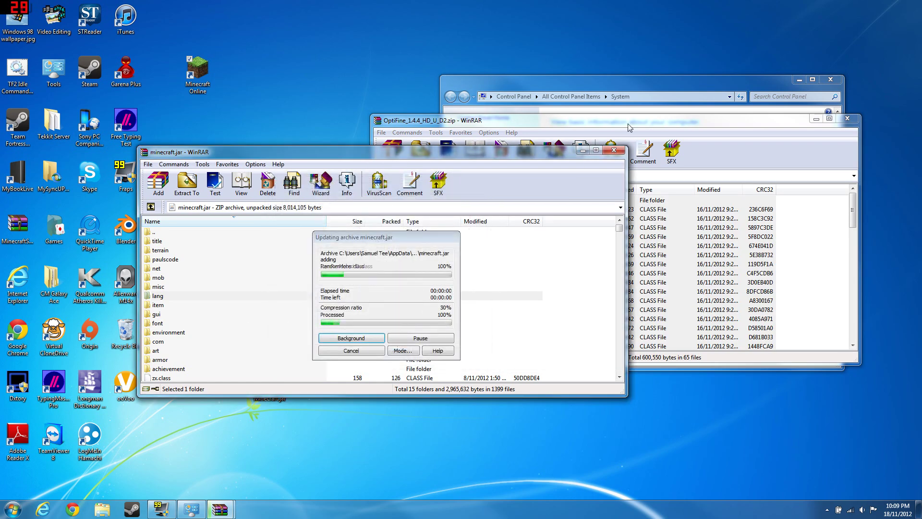
# Step: Close the minecraft.jar archive, the OptiFine archive and the System window
pyautogui.click(615, 151)
pyautogui.click(848, 118)
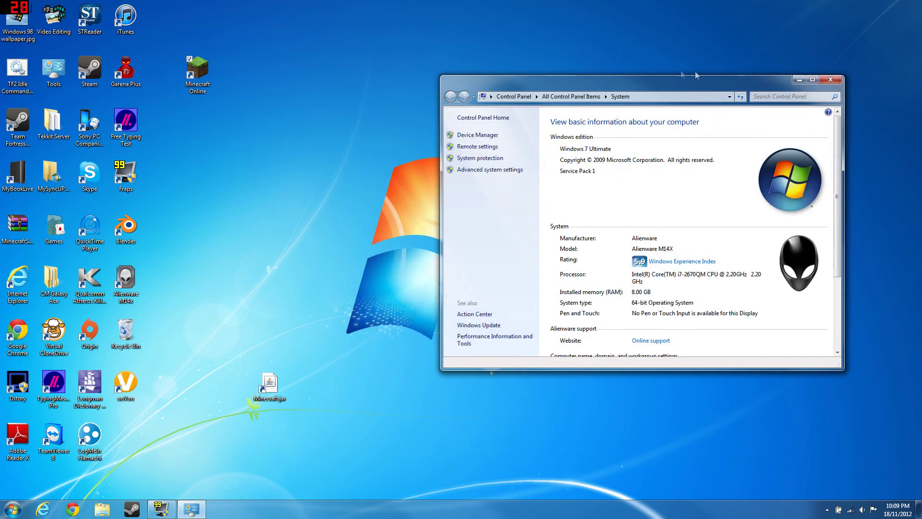
pyautogui.click(831, 80)
# Step: Launch Minecraft, log in with the remembered account, maximize the game window and open the singleplayer world Test
pyautogui.press('Return')
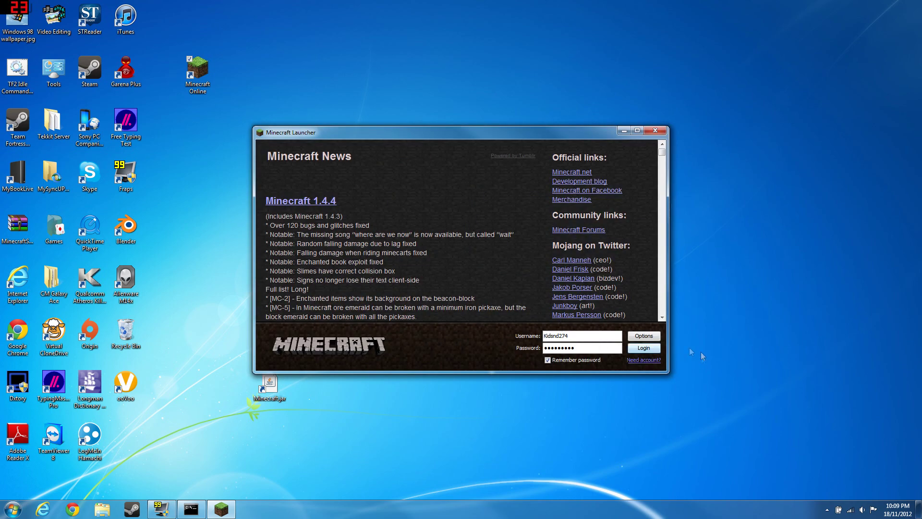
pyautogui.click(642, 351)
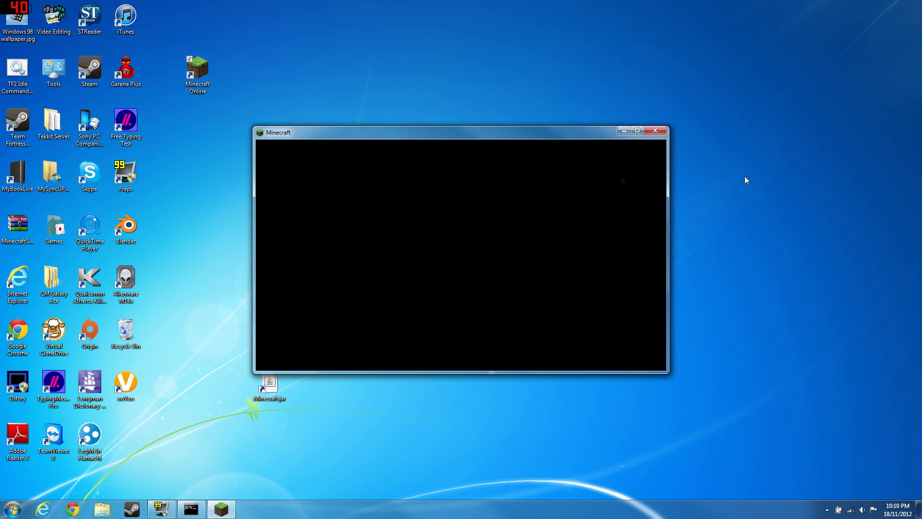
pyautogui.press('super+Up')
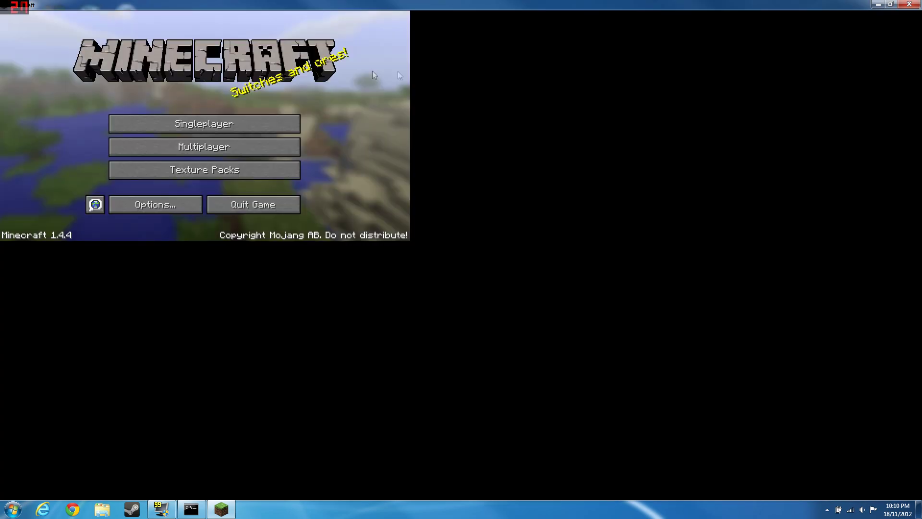
pyautogui.click(452, 231)
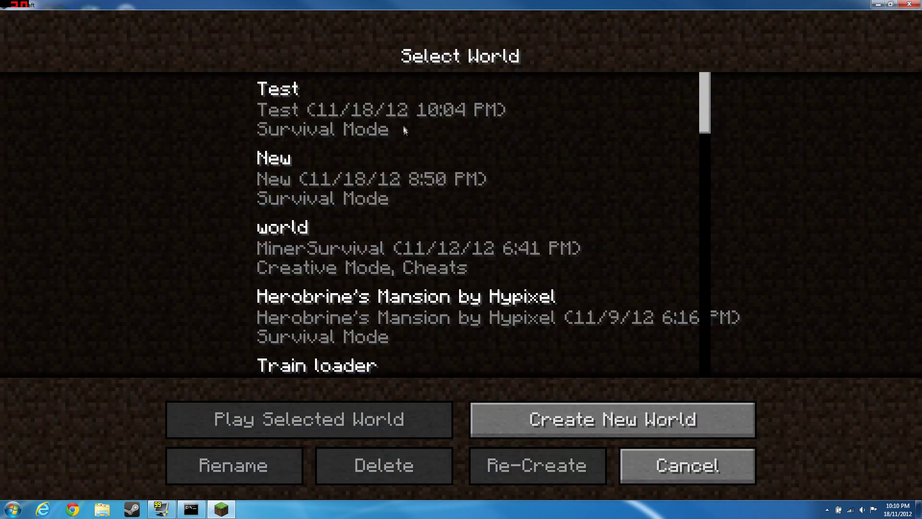
pyautogui.doubleClick(388, 122)
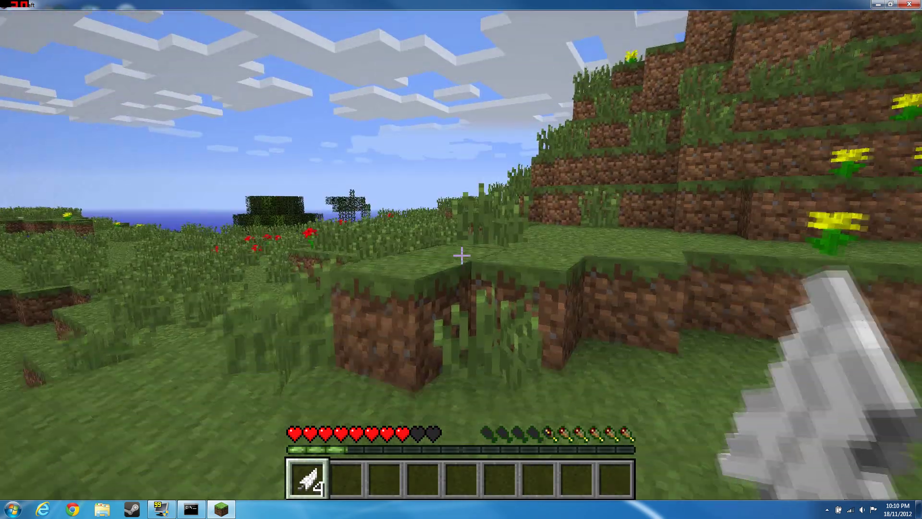
# Step: Show the debug overlay and climb the grassy hill to check the frame rate with OptiFine
pyautogui.press('3')
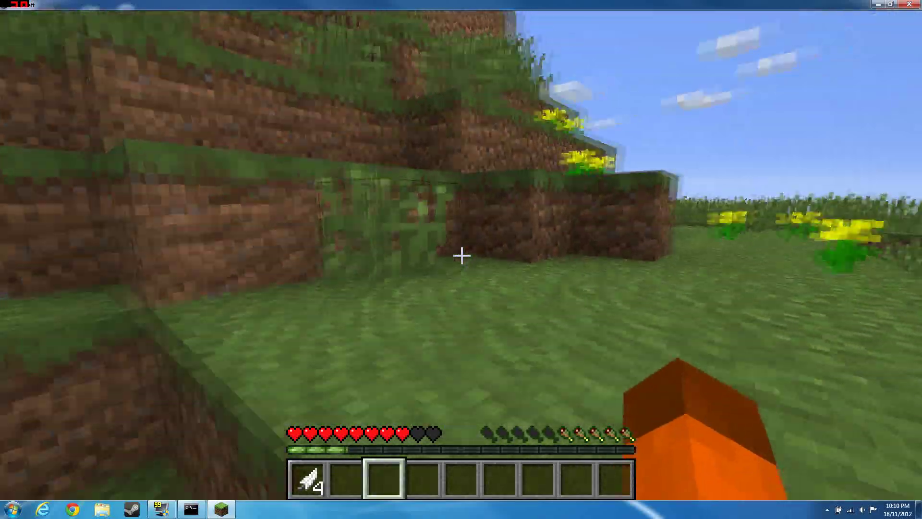
pyautogui.press('F3')
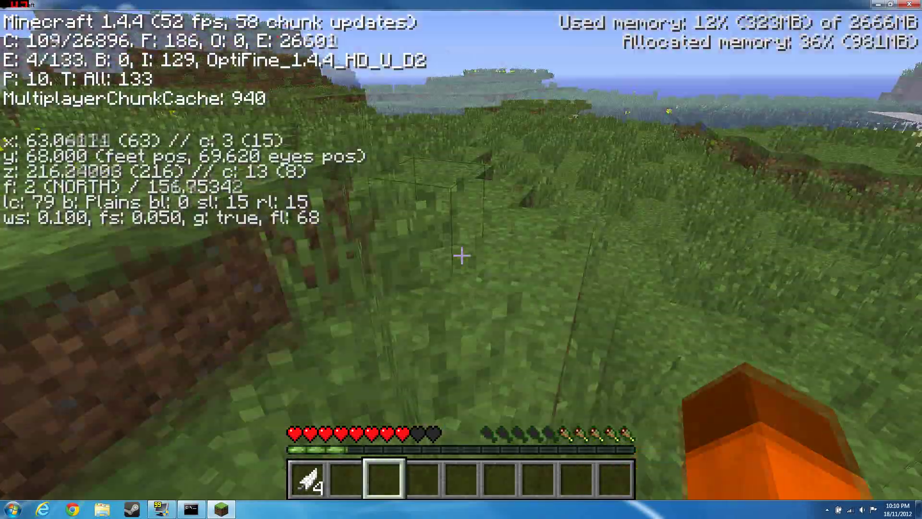
pyautogui.press('w')
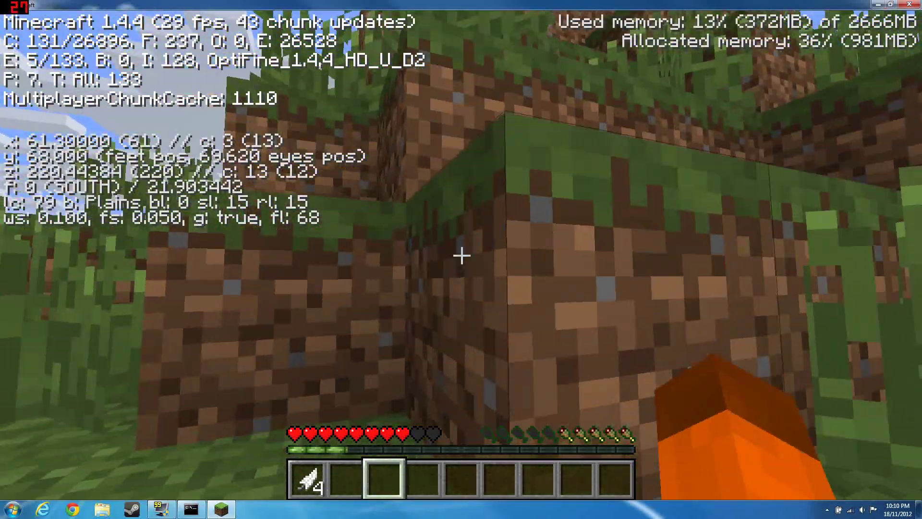
pyautogui.press('space')
pyautogui.press('w')
pyautogui.press('space')
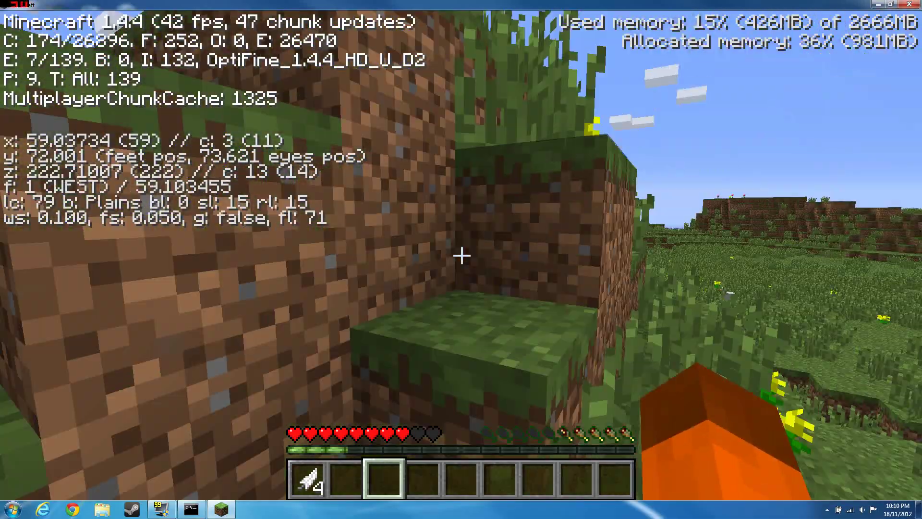
pyautogui.press('w')
pyautogui.press('space')
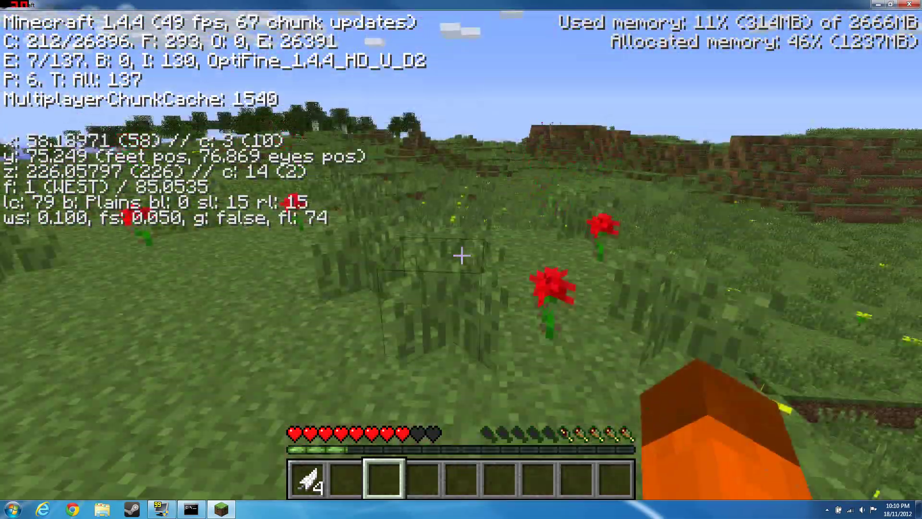
# Step: Open the game's Video Settings and set Graphics to Fast
pyautogui.press('Escape')
pyautogui.click(402, 289)
pyautogui.click(432, 278)
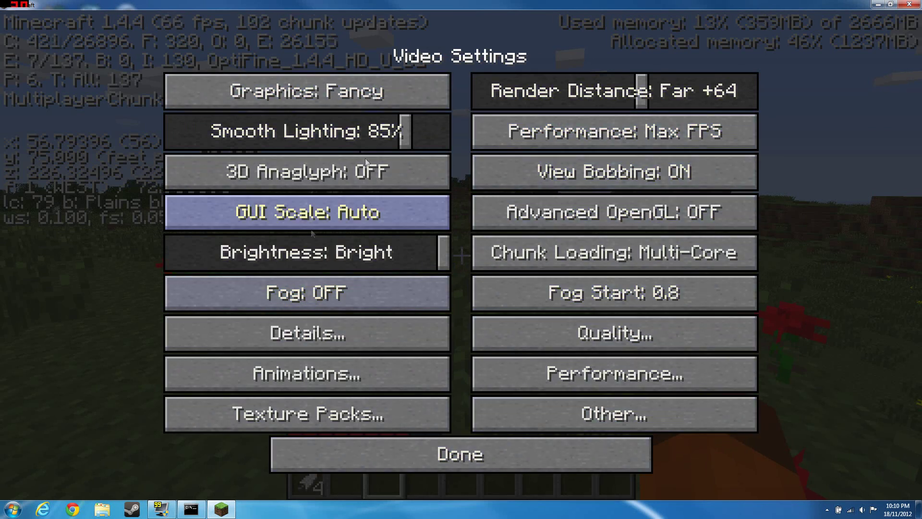
pyautogui.click(356, 97)
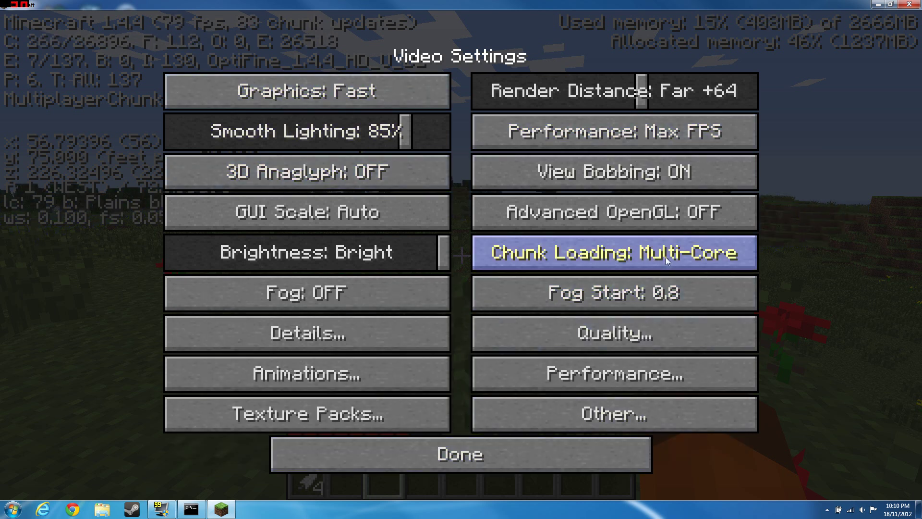
# Step: Read the Chunk Loading description and cycle the option through Default and Smooth back to Multi-Core
pyautogui.moveTo(665, 257)
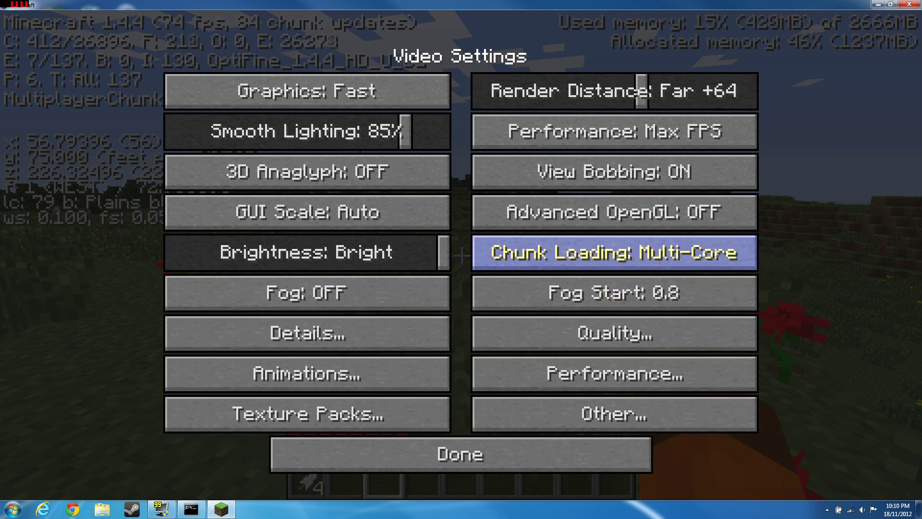
pyautogui.click(677, 266)
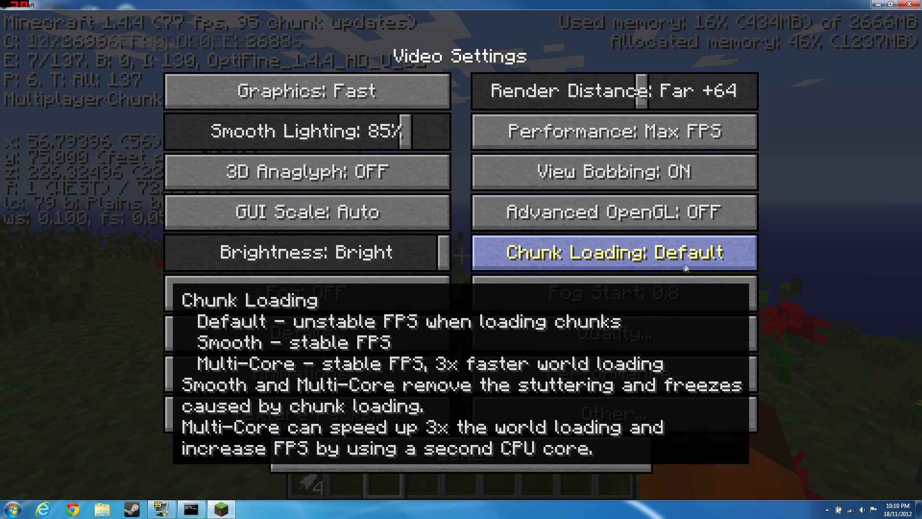
pyautogui.click(690, 262)
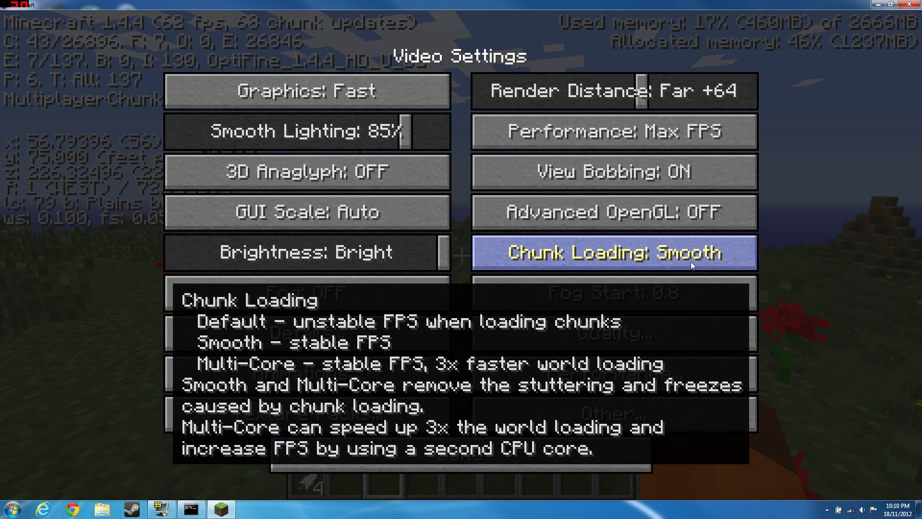
pyautogui.click(692, 261)
# Step: View the computer's system properties to check its hardware
pyautogui.press('super')
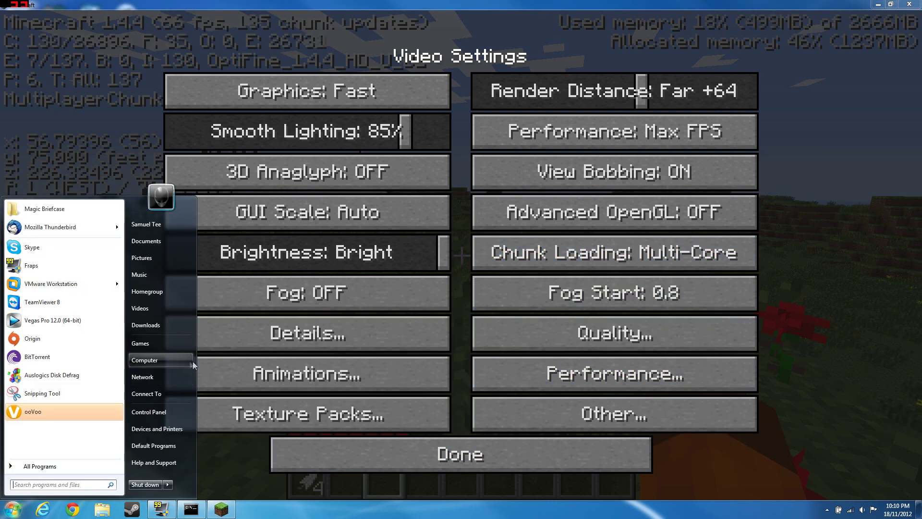
pyautogui.rightClick(192, 361)
pyautogui.click(211, 363)
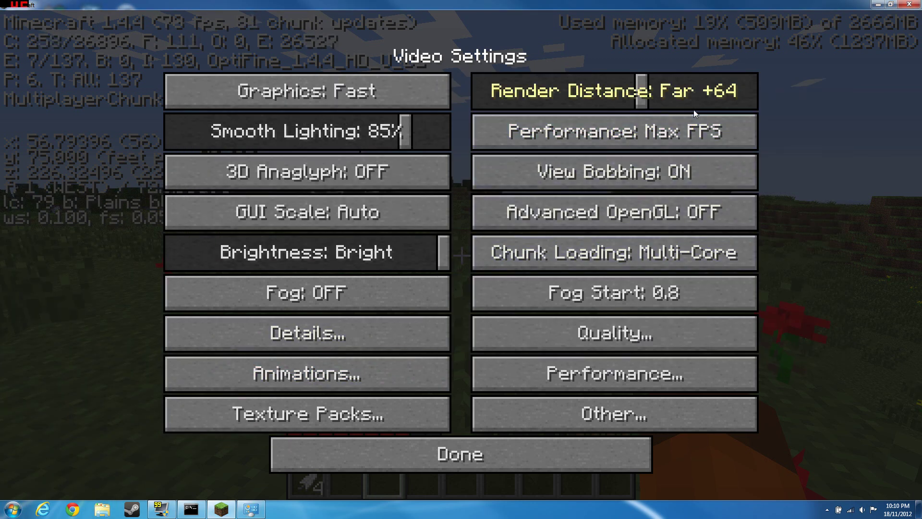
# Step: Cycle the Performance FPS limit through VSync, Balanced and Power saver and return it to Max FPS
pyautogui.click(702, 136)
pyautogui.click(702, 135)
pyautogui.click(703, 136)
pyautogui.click(702, 136)
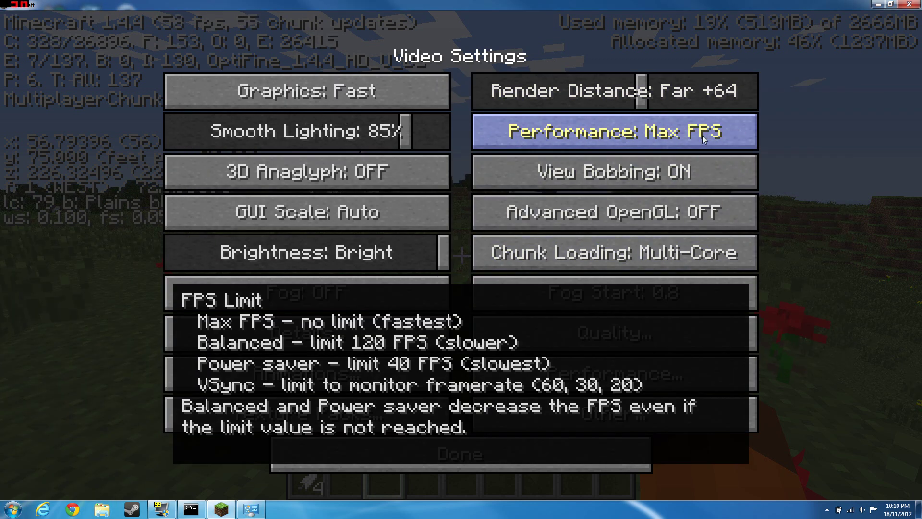
pyautogui.click(707, 136)
pyautogui.click(708, 135)
pyautogui.click(707, 136)
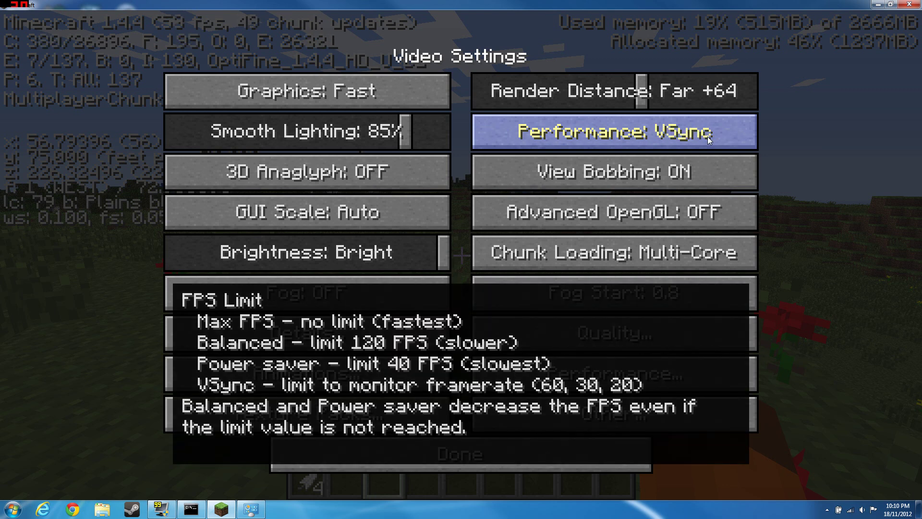
pyautogui.click(651, 132)
pyautogui.click(651, 131)
pyautogui.click(651, 131)
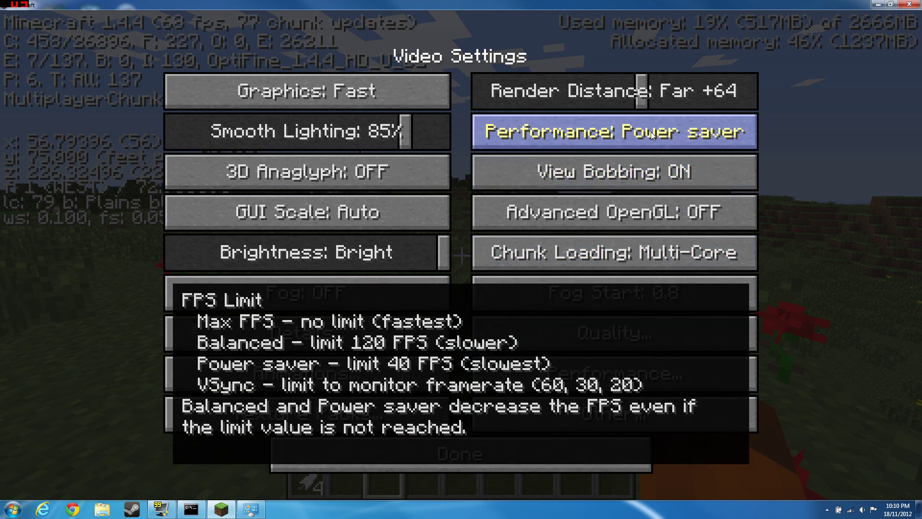
pyautogui.click(719, 139)
pyautogui.click(731, 140)
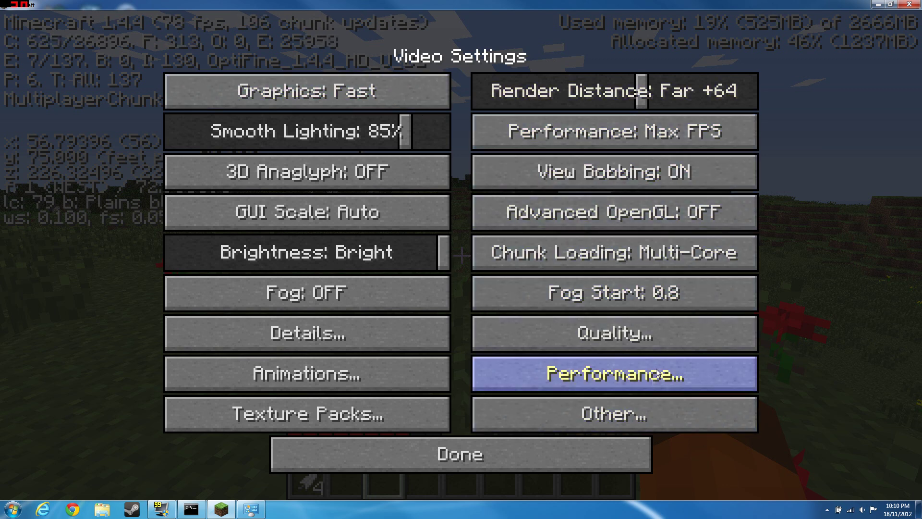
# Step: Try Fast water and grass, Fast and Fancy trees, and Fancy and disabled clouds in the Detail Settings
pyautogui.click(413, 324)
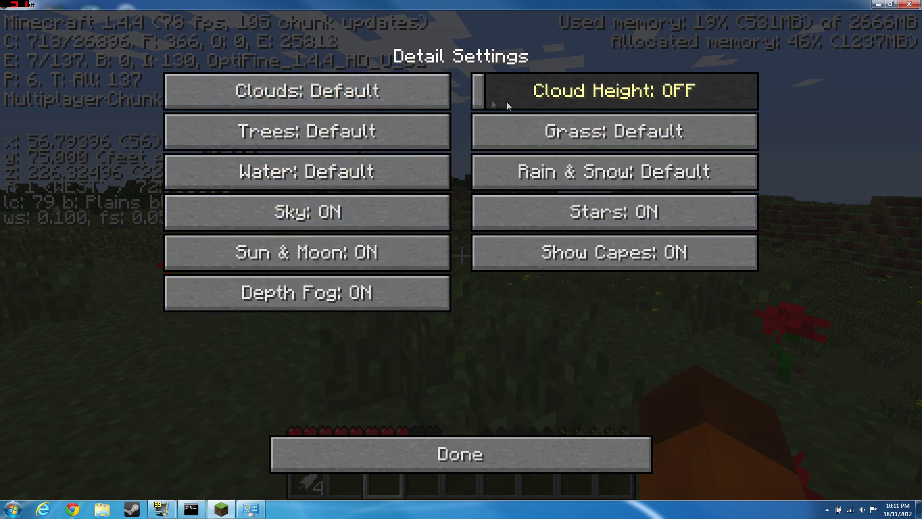
pyautogui.click(332, 93)
pyautogui.click(402, 138)
pyautogui.click(308, 172)
pyautogui.click(614, 131)
pyautogui.click(364, 99)
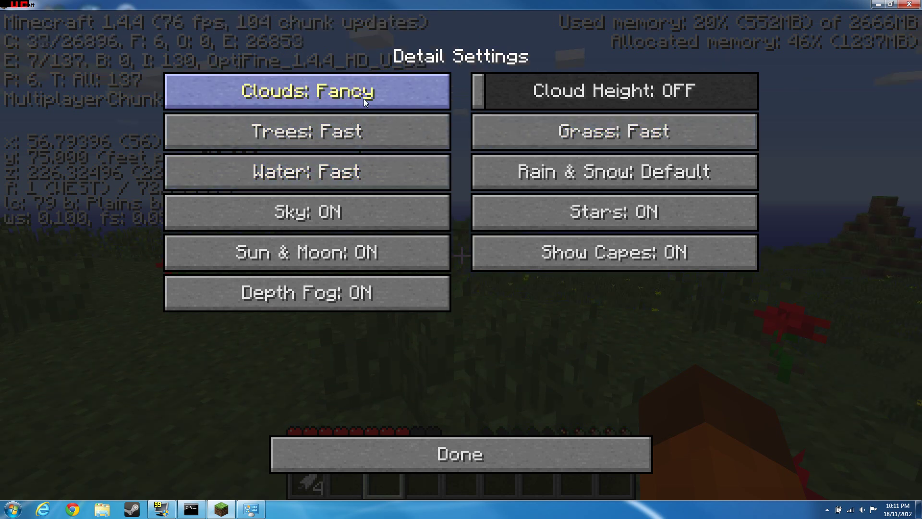
pyautogui.click(365, 98)
pyautogui.click(385, 144)
pyautogui.click(384, 145)
pyautogui.click(378, 145)
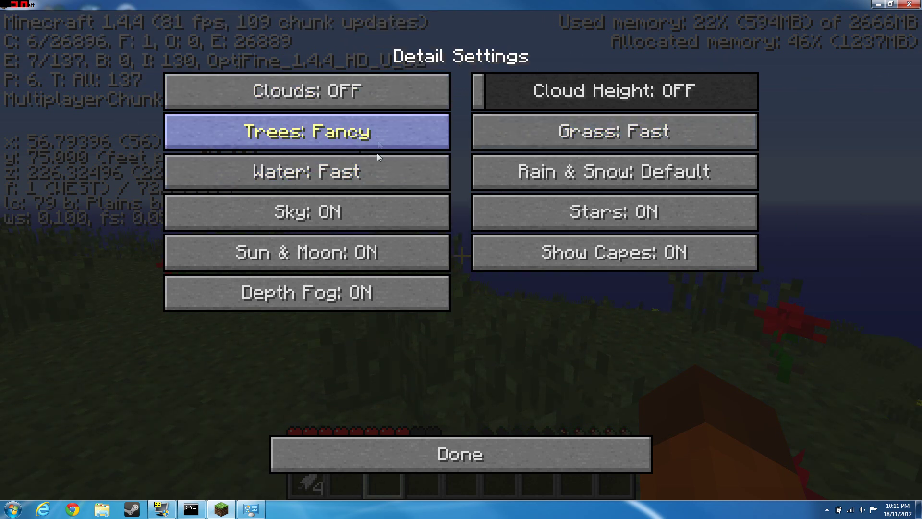
# Step: Return Clouds, Trees, Water and Grass to Default and leave the Detail Settings
pyautogui.click(378, 158)
pyautogui.click(390, 103)
pyautogui.click(376, 137)
pyautogui.click(376, 137)
pyautogui.click(384, 144)
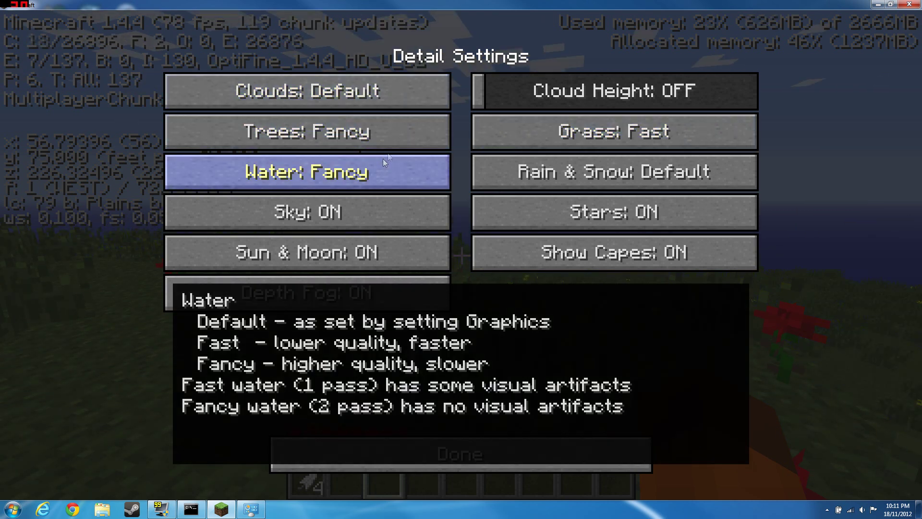
pyautogui.click(387, 145)
pyautogui.click(399, 169)
pyautogui.click(592, 131)
pyautogui.click(592, 129)
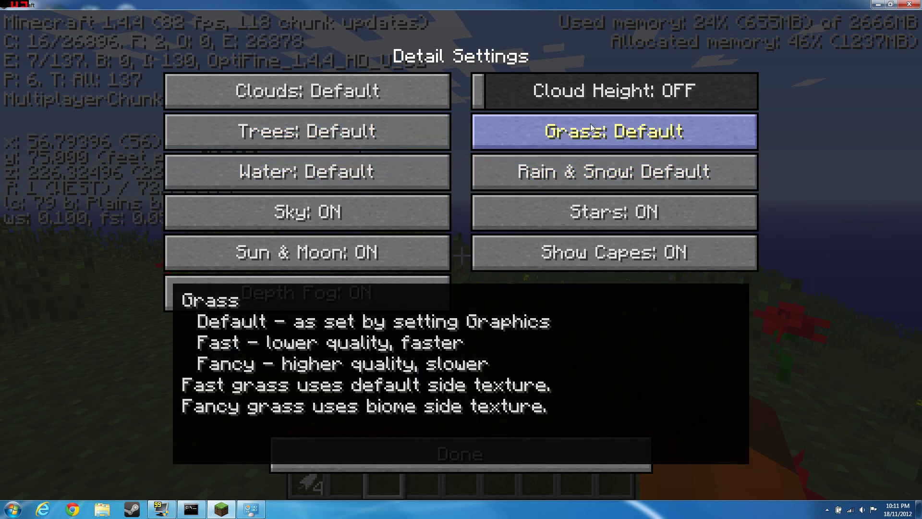
pyautogui.click(591, 128)
pyautogui.click(592, 128)
pyautogui.click(514, 447)
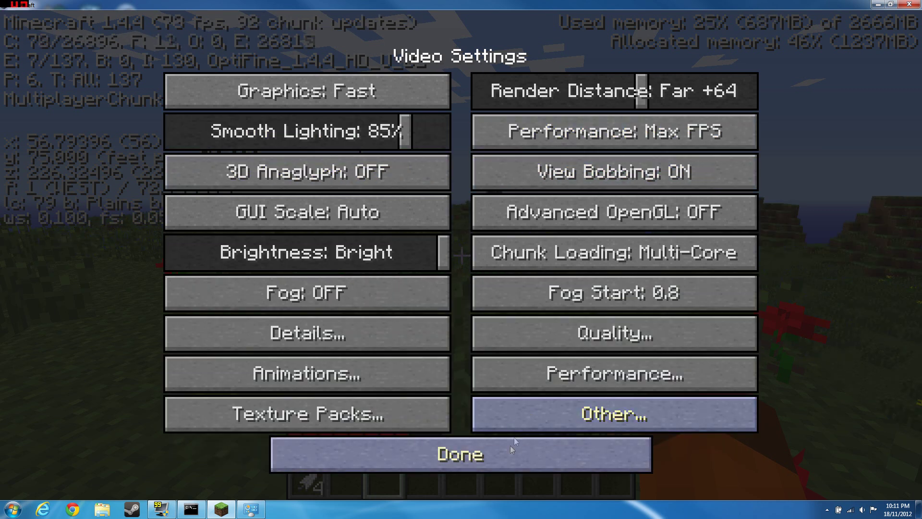
# Step: Review the Animation Settings and return to the Video Settings
pyautogui.click(355, 376)
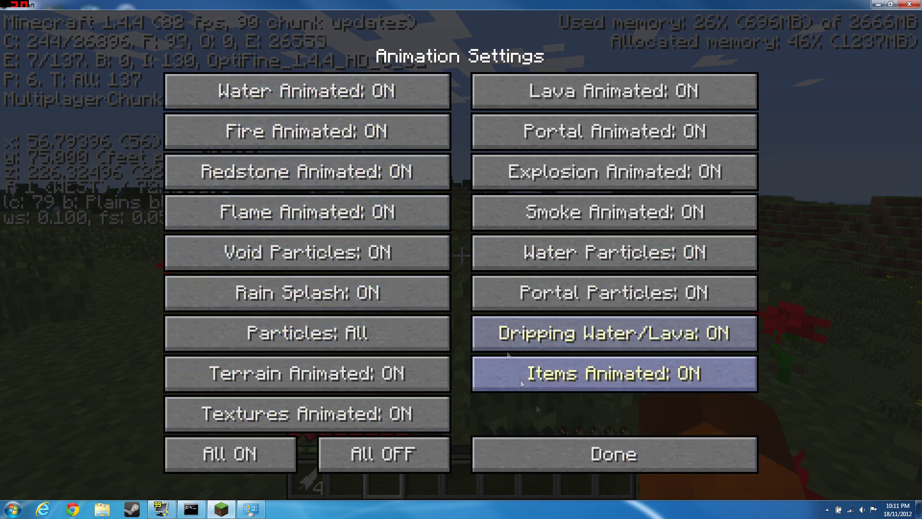
pyautogui.click(530, 449)
pyautogui.click(533, 374)
pyautogui.click(436, 457)
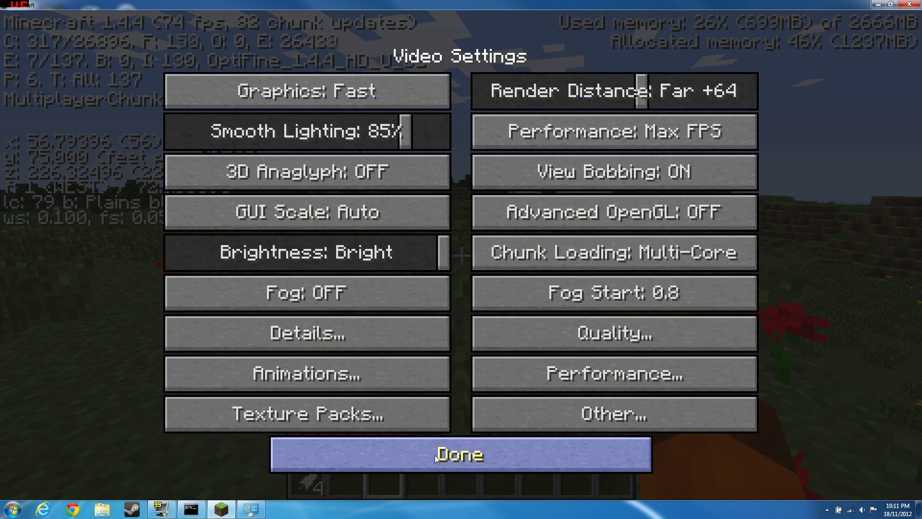
# Step: Leave the settings and walk through the Test world to check the frame rate with the tuned video settings
pyautogui.click(436, 457)
pyautogui.click(454, 432)
pyautogui.click(424, 182)
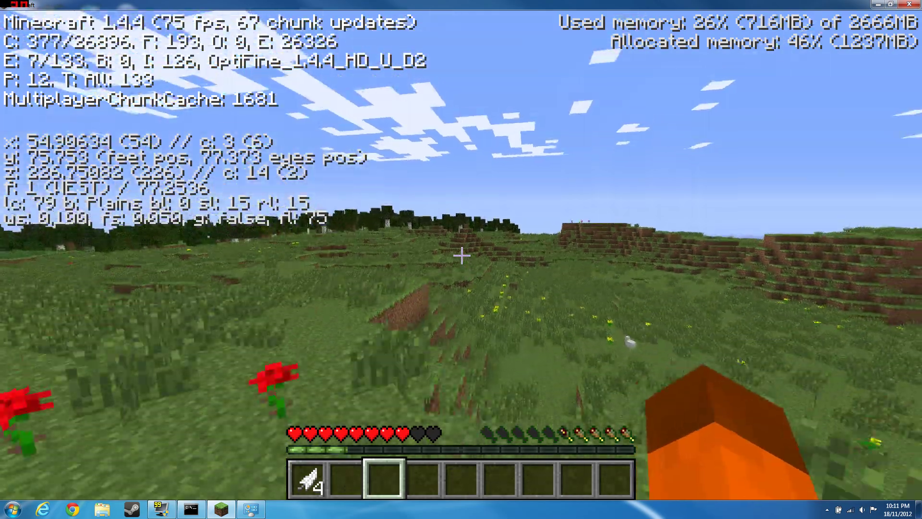
pyautogui.press('w')
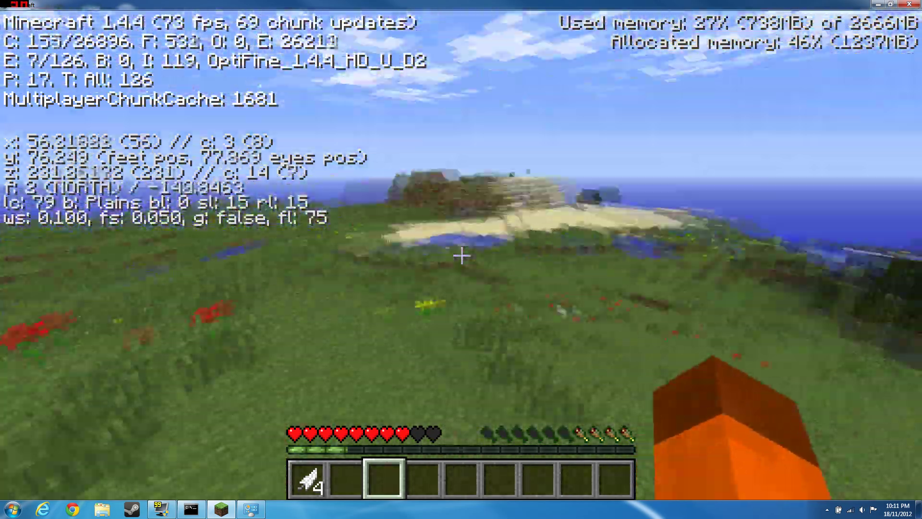
# Step: Descend the grassy hill and kill a chicken on the plain to collect its feathers
pyautogui.press('w')
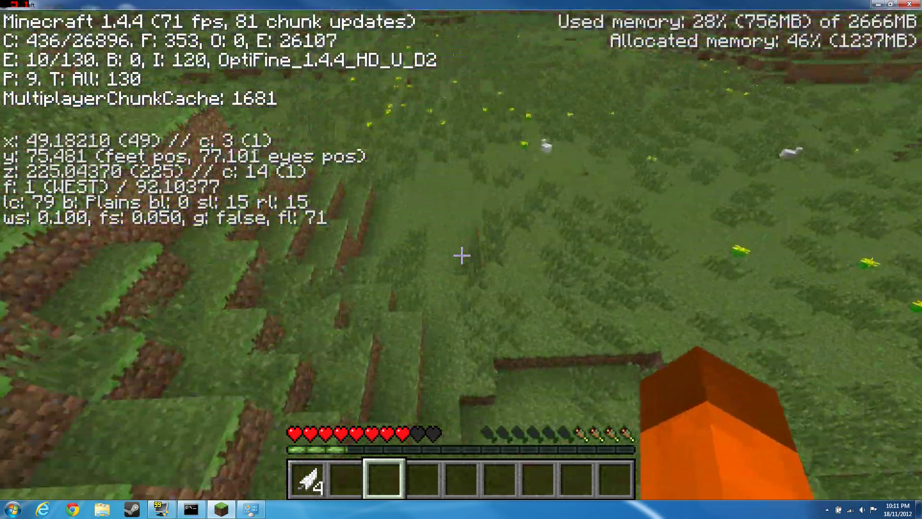
pyautogui.press('w')
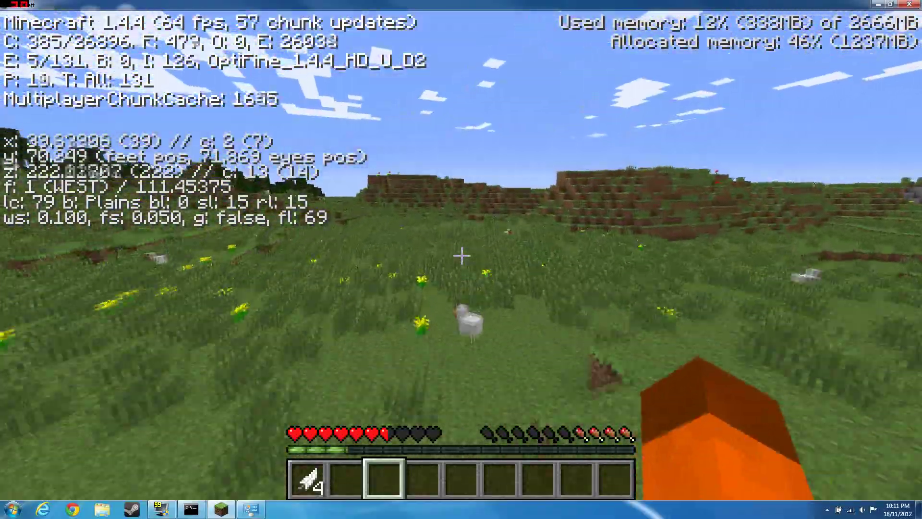
pyautogui.press('w')
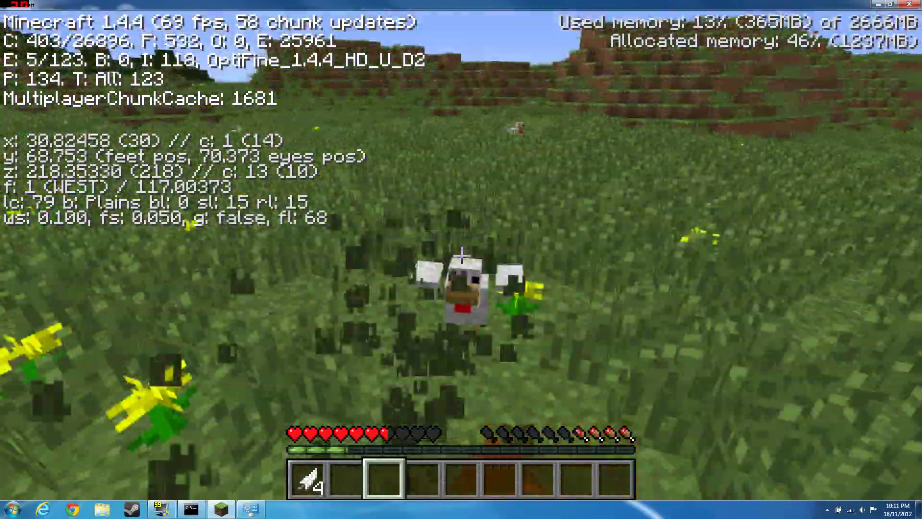
pyautogui.press('w')
pyautogui.click(461, 255)
pyautogui.click(461, 255)
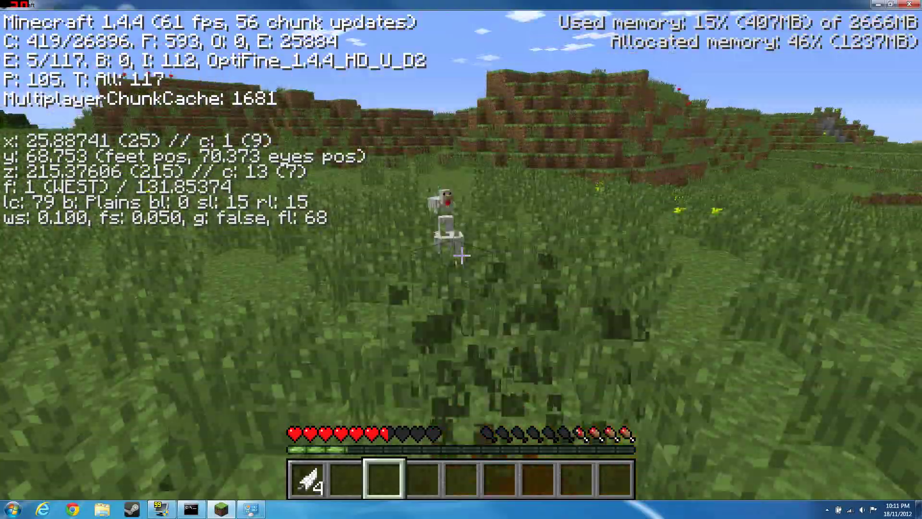
pyautogui.press('w')
pyautogui.click(461, 255)
pyautogui.click(461, 255)
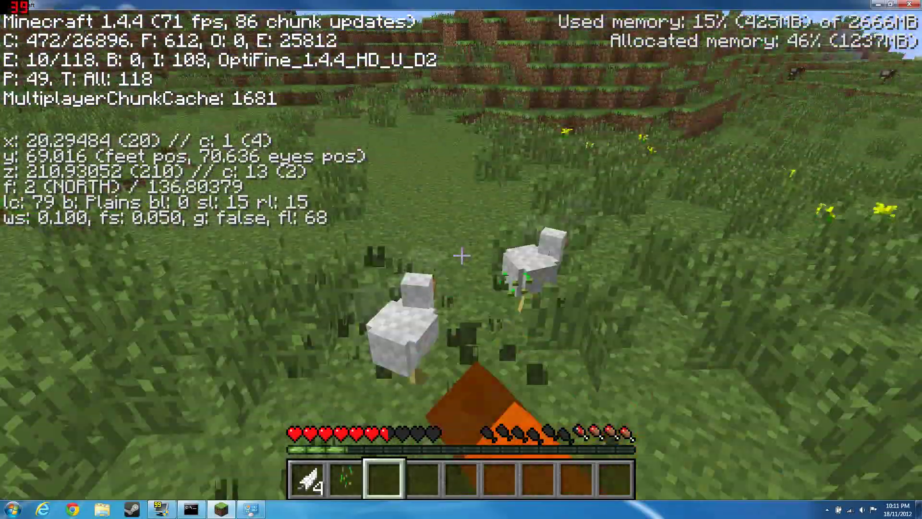
pyautogui.press('w')
pyautogui.click(461, 255)
pyautogui.click(462, 255)
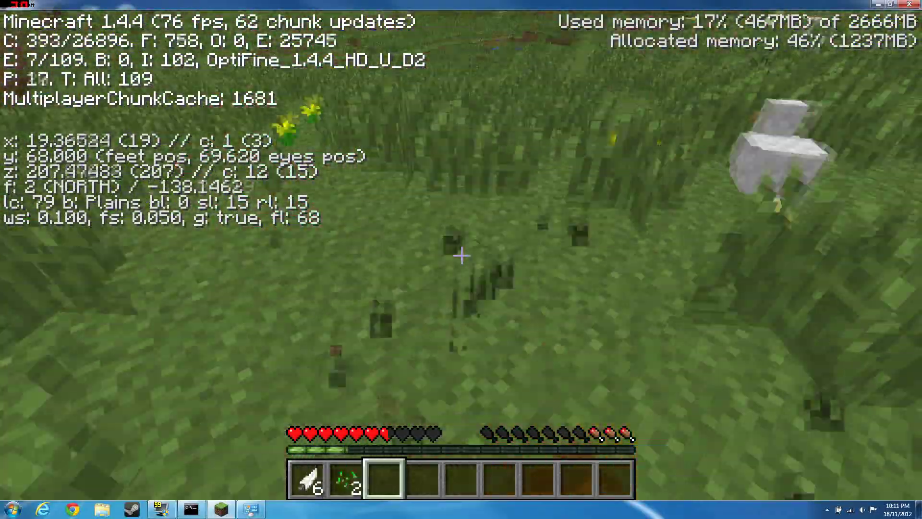
# Step: Chase another chicken through the tall grass, breaking grass along the way to collect seeds
pyautogui.press('w')
pyautogui.click(461, 255)
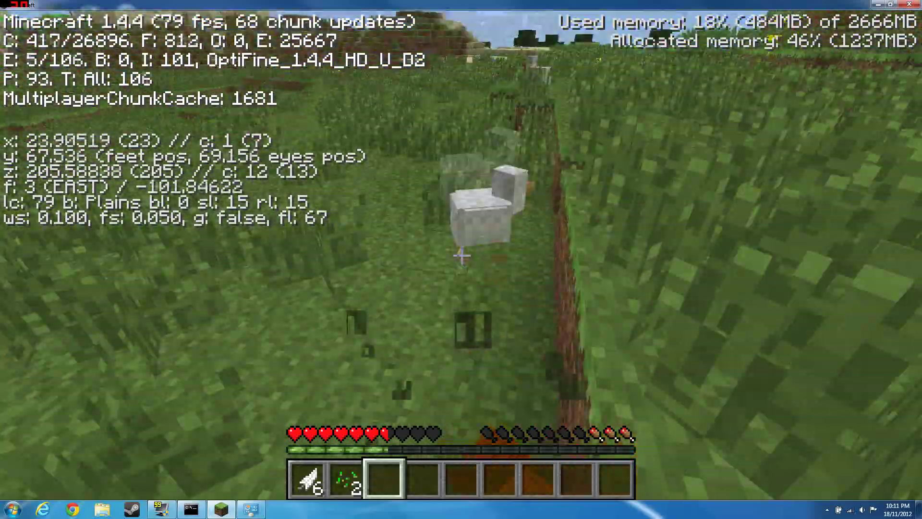
pyautogui.press('w')
pyautogui.click(461, 255)
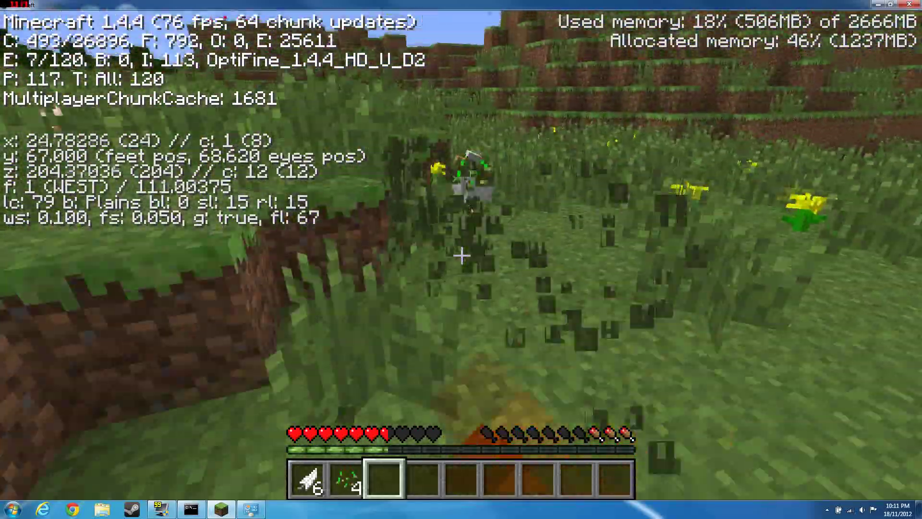
pyautogui.press('w')
pyautogui.click(461, 255)
pyautogui.press('space')
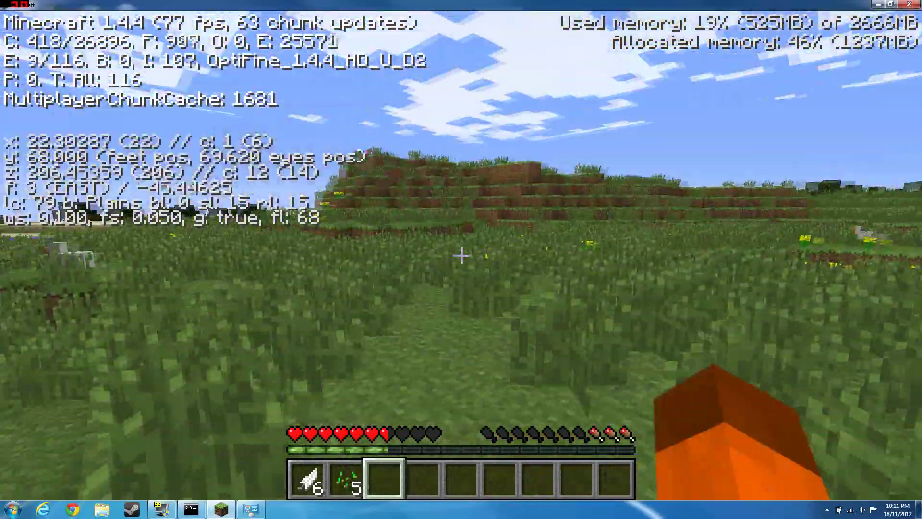
# Step: Cross the plain towards the terraced dirt hill while checking the frame rate
pyautogui.press('w')
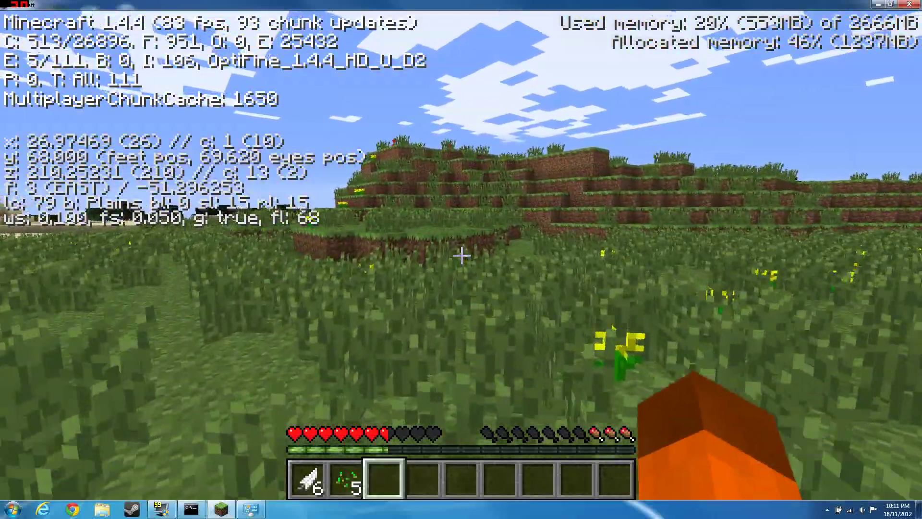
pyautogui.press('w')
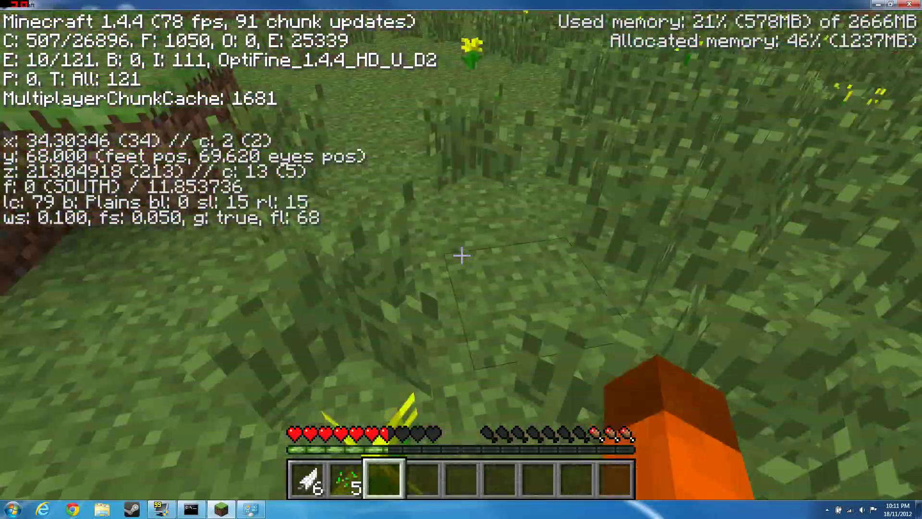
pyautogui.press('w')
pyautogui.press('space')
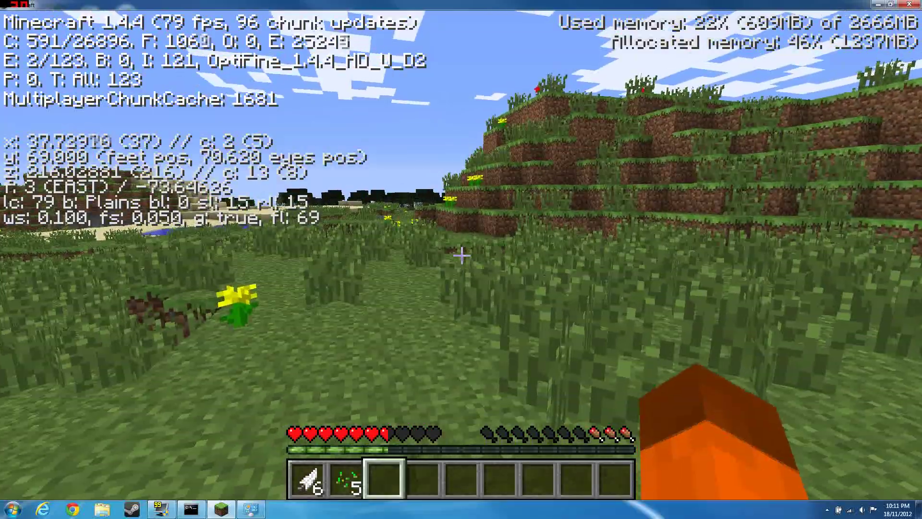
pyautogui.press('w')
# Step: Try a render distance shorter than Far +32 in the Video Settings and return to the game
pyautogui.press('Escape')
pyautogui.click(422, 296)
pyautogui.click(312, 283)
pyautogui.click(630, 87)
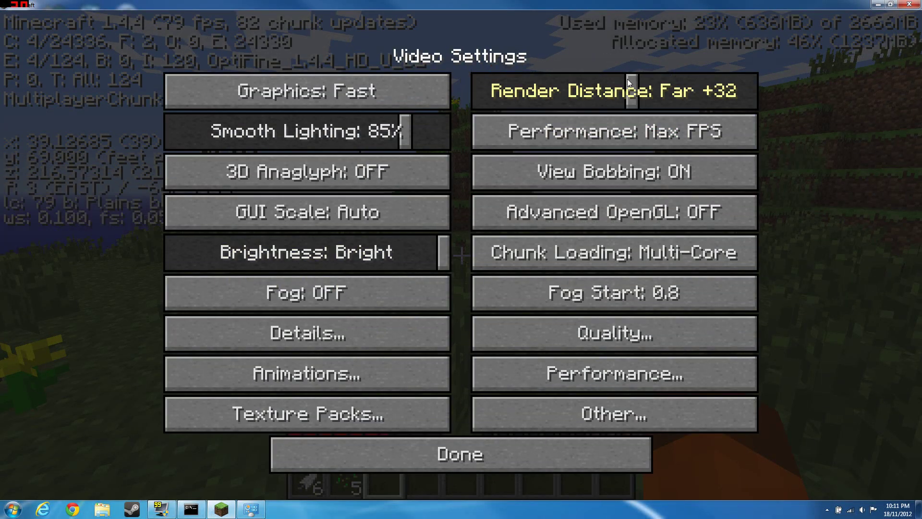
pyautogui.moveTo(627, 79); pyautogui.dragTo(614, 74)
pyautogui.press('Escape')
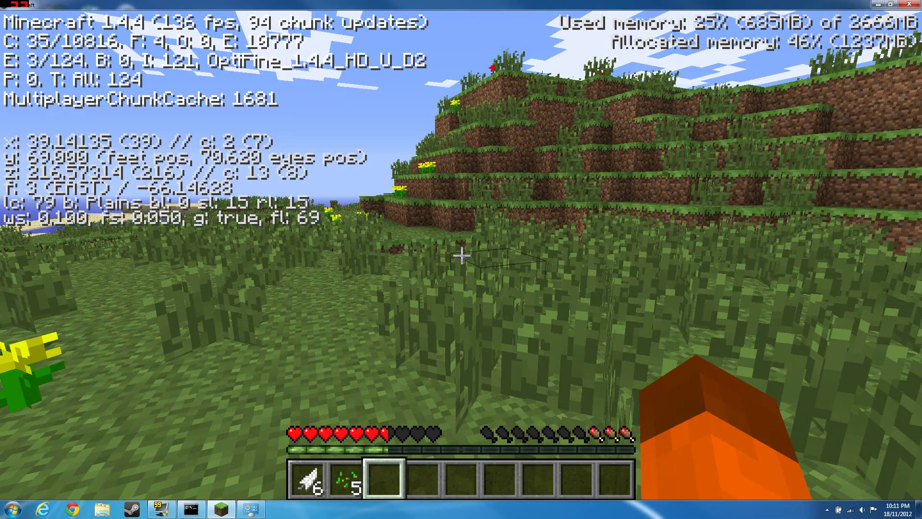
# Step: Climb the terraced dirt hill to check the frame rate with the shorter render distance
pyautogui.press('w')
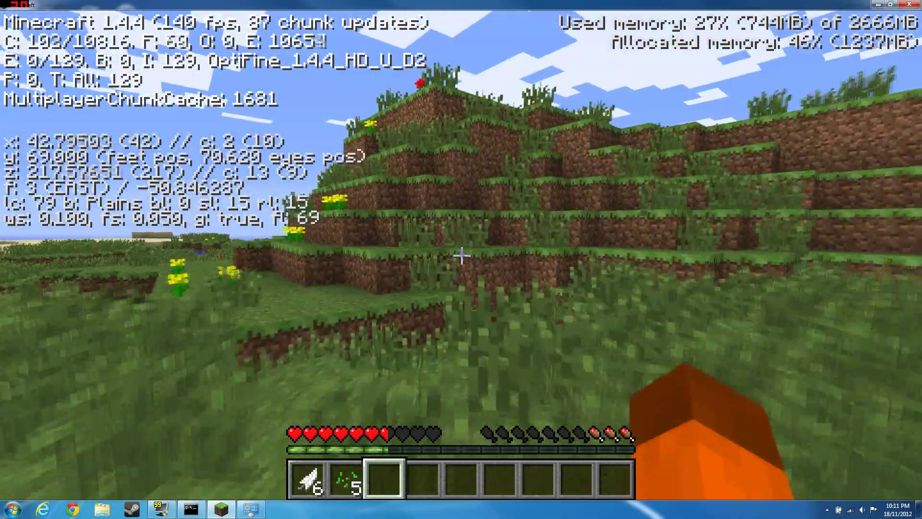
pyautogui.press('w')
pyautogui.press('space')
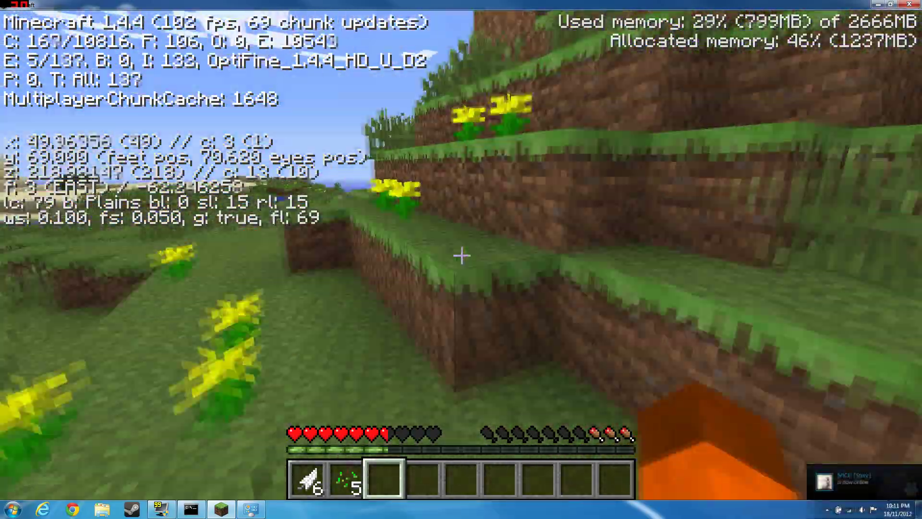
pyautogui.press('w')
pyautogui.press('space')
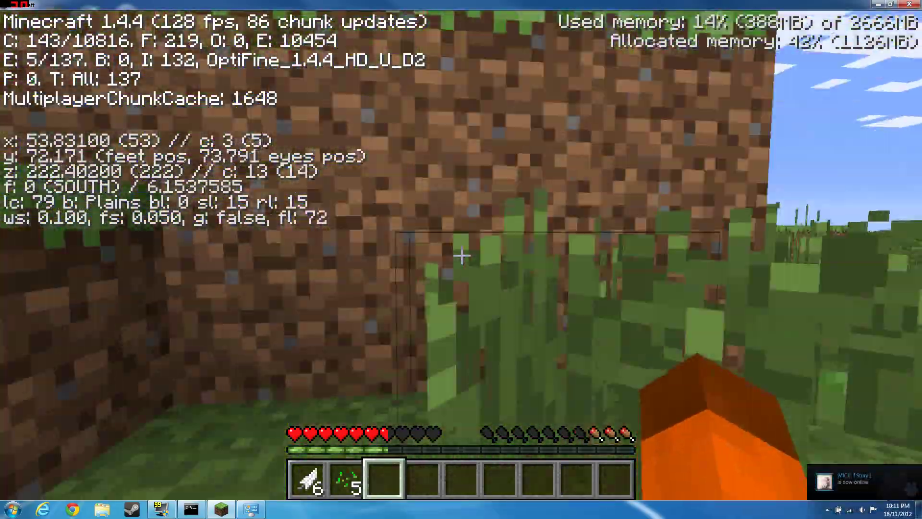
# Step: Raise the render distance slightly above Far +16 in the Video Settings and return to the game
pyautogui.press('Escape')
pyautogui.click(401, 284)
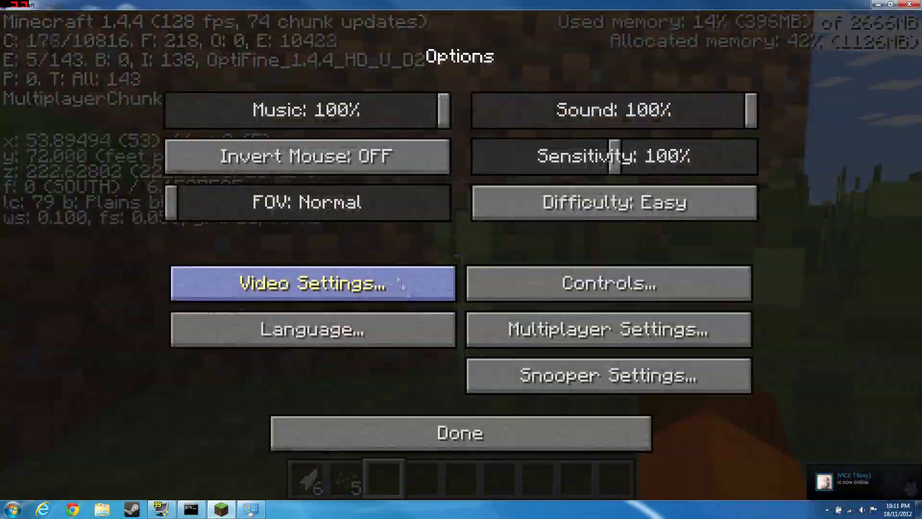
pyautogui.click(402, 283)
pyautogui.click(625, 90)
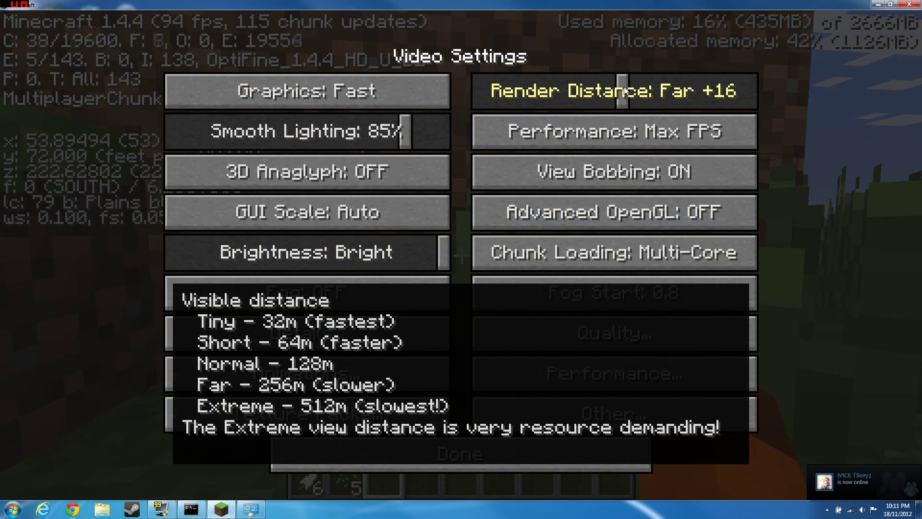
pyautogui.moveTo(625, 90); pyautogui.dragTo(631, 90)
pyautogui.press('Escape')
# Step: Explore the hilltop and descend towards the swamp trees to check the frame rate with the longer render distance
pyautogui.press('w')
pyautogui.press('space')
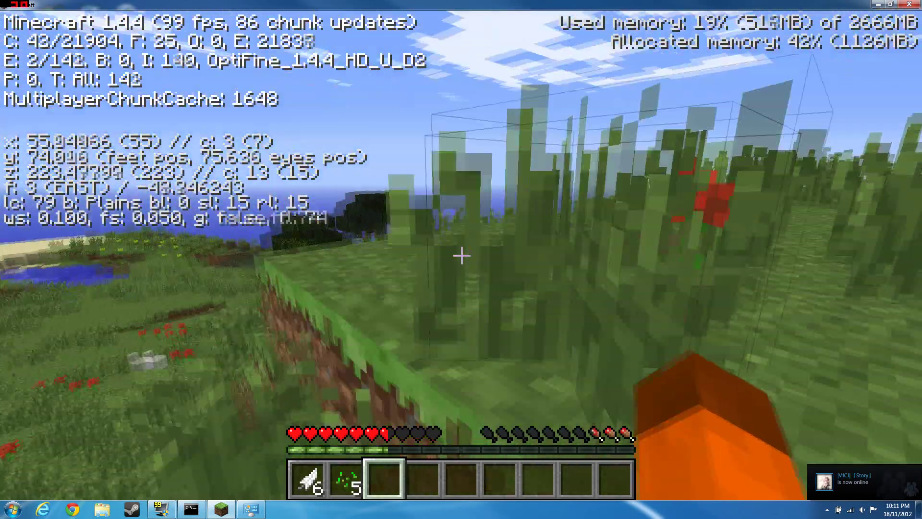
pyautogui.press('w')
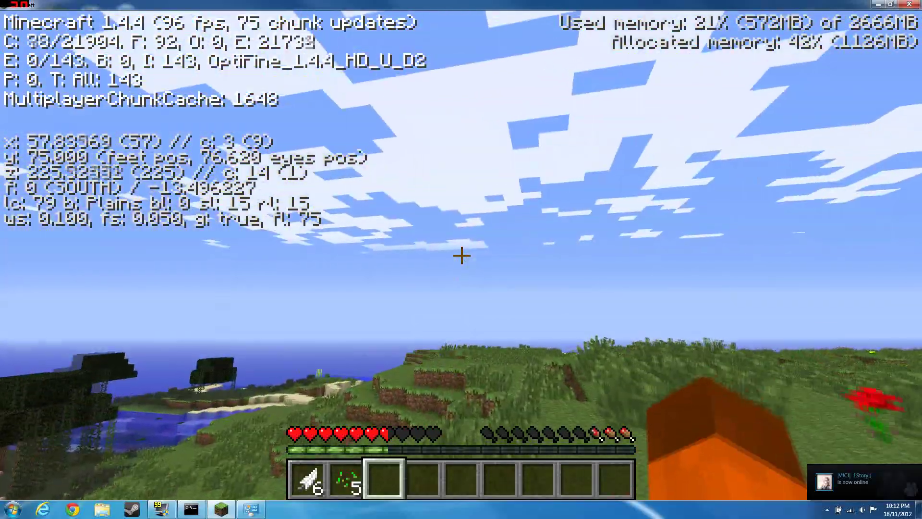
pyautogui.press('w')
pyautogui.press('space')
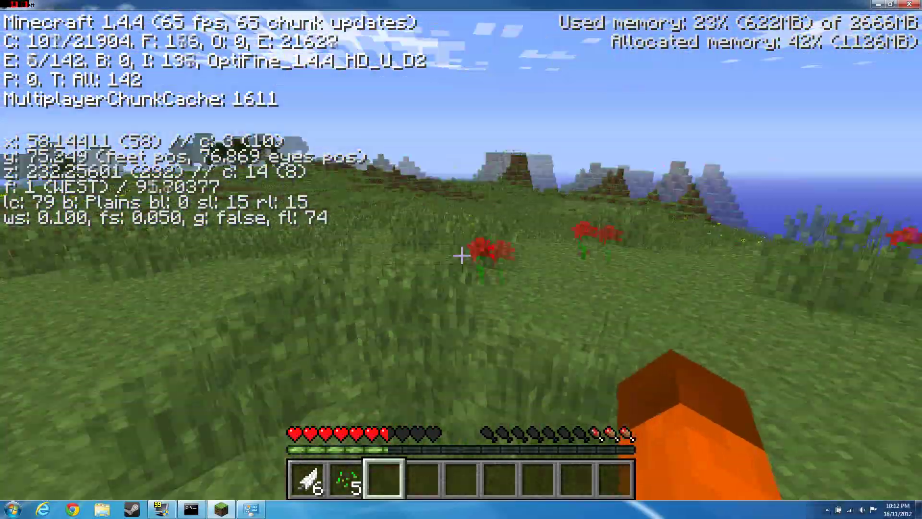
pyautogui.press('w')
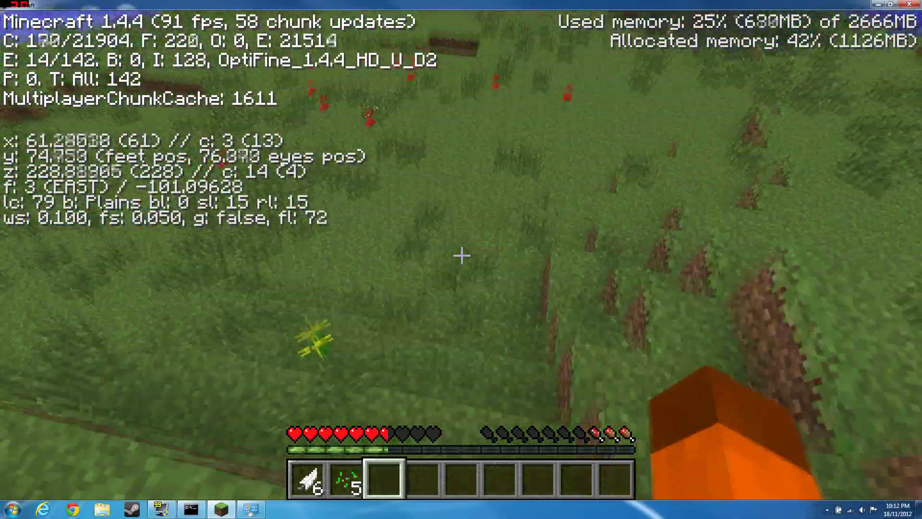
pyautogui.press('w')
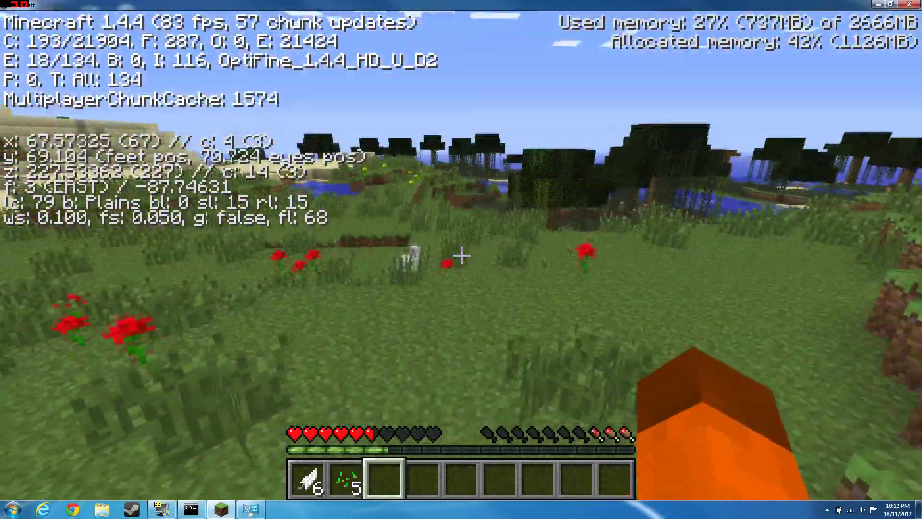
pyautogui.press('w')
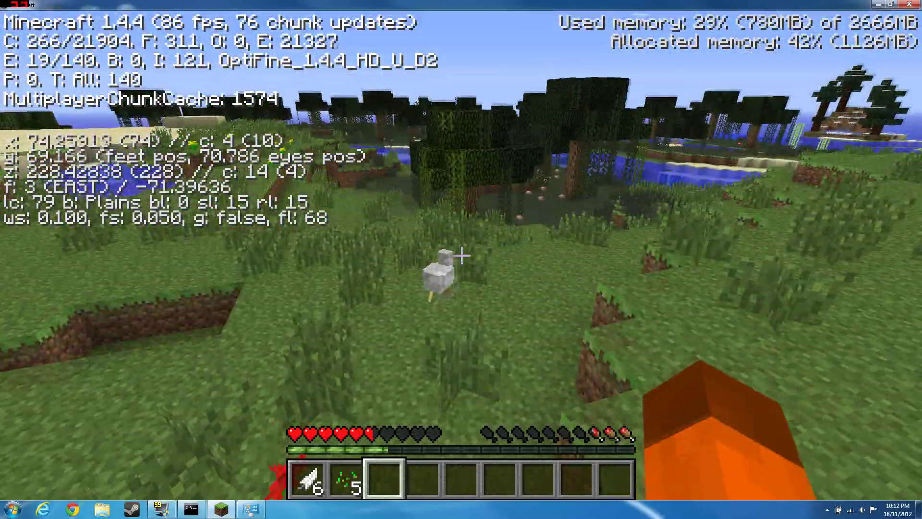
# Step: Kill the chicken near the swamp trees, collect its feathers and raw chicken, and eat the meat
pyautogui.press('w')
pyautogui.click(461, 255)
pyautogui.click(461, 256)
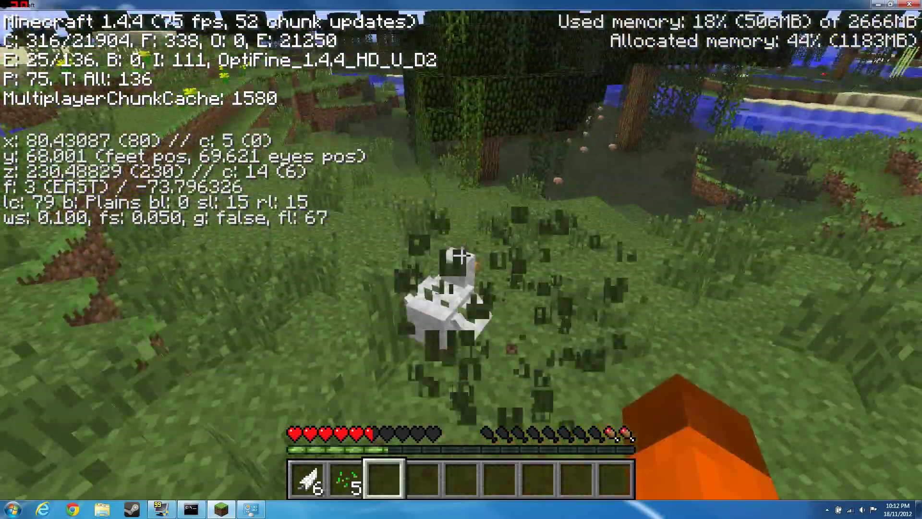
pyautogui.press('w')
pyautogui.click(461, 256)
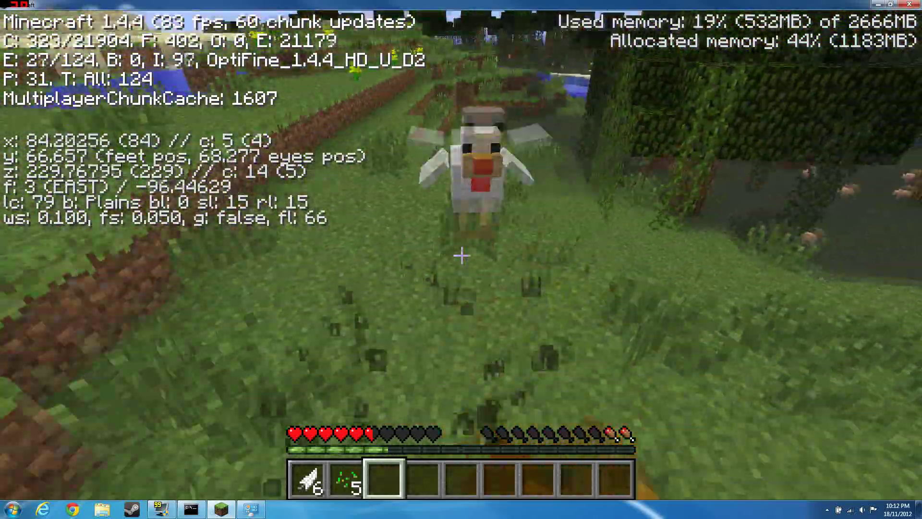
pyautogui.press('w')
pyautogui.click(462, 256)
pyautogui.click(461, 256)
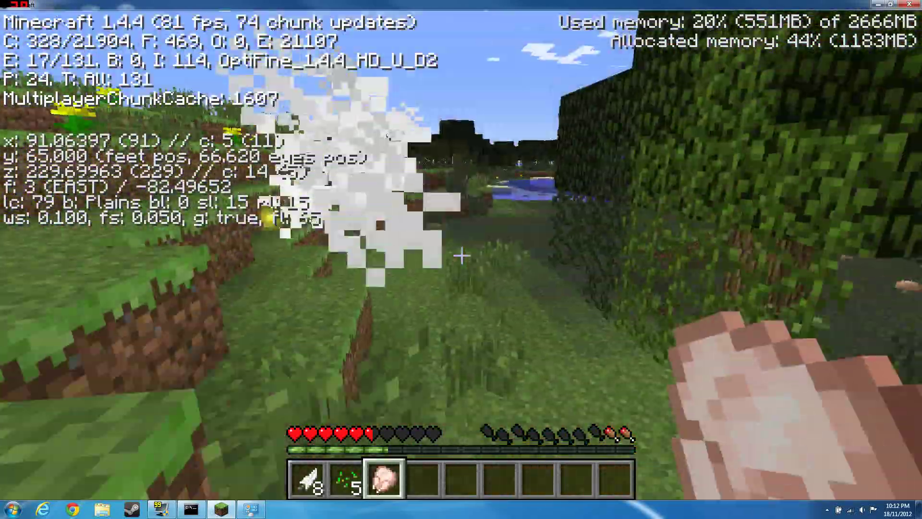
pyautogui.rightClick(461, 255)
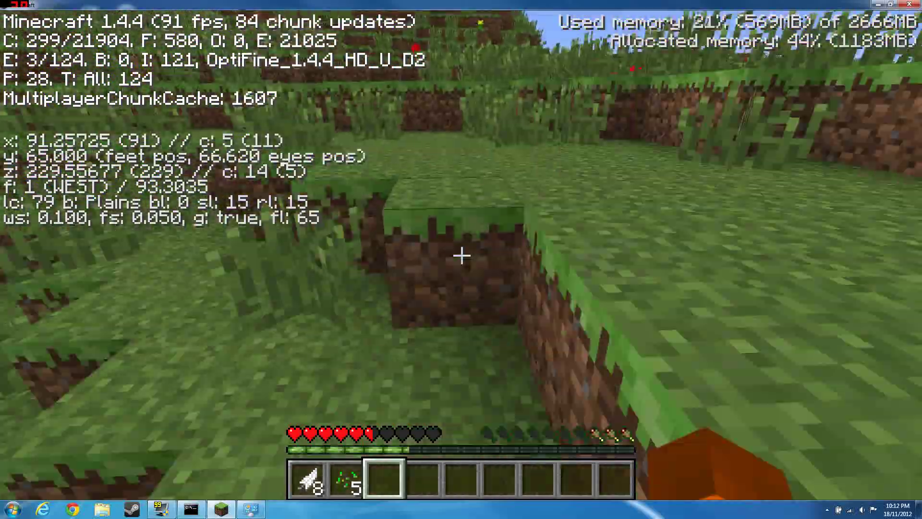
# Step: Climb back onto the flower-dotted plain and cross it while watching the frame rate
pyautogui.press('w')
pyautogui.press('space')
pyautogui.press('w')
pyautogui.press('space')
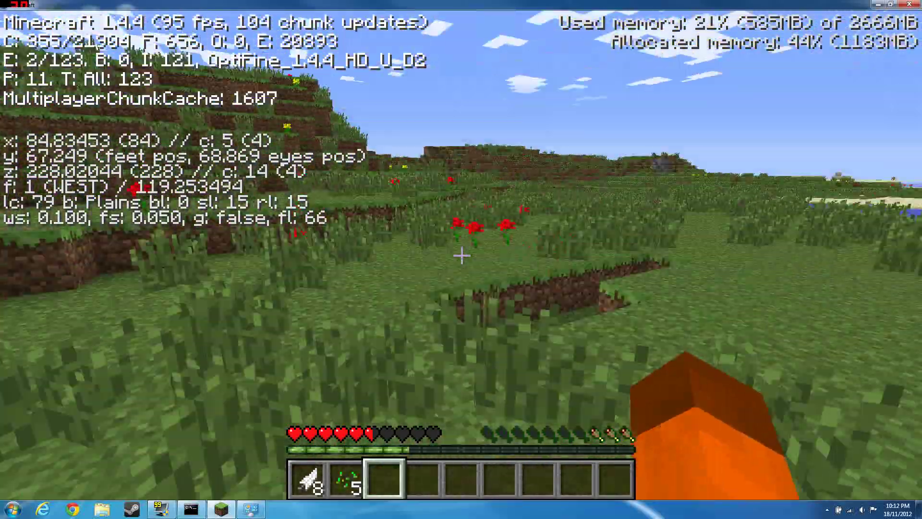
pyautogui.press('w')
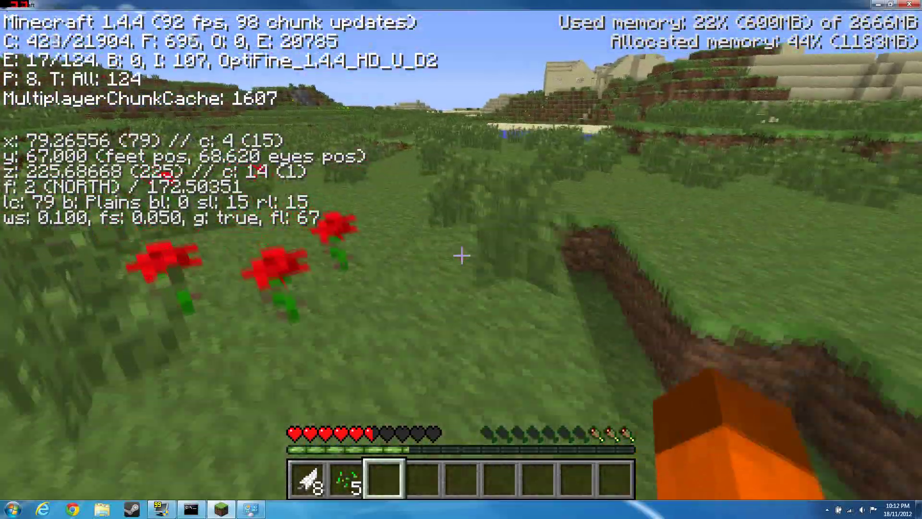